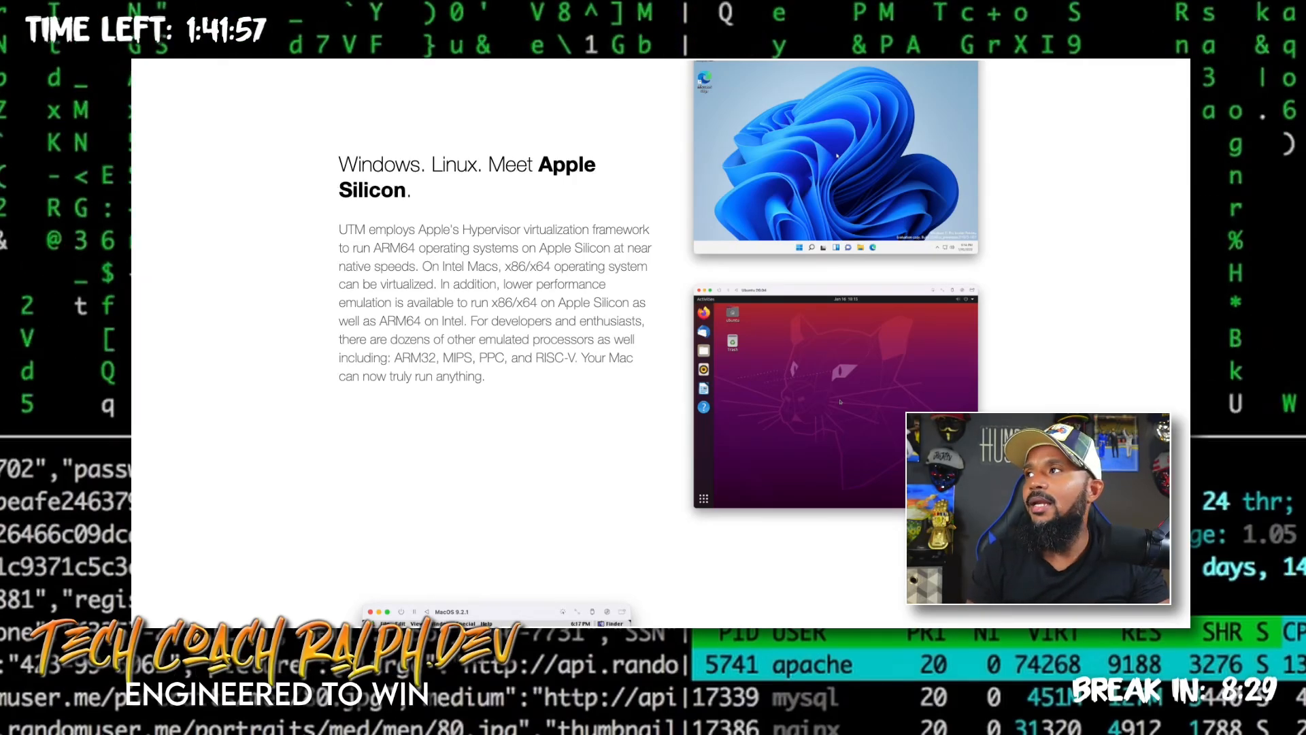
Search the web for "virtualbox" in a new tab, open the official Oracle VirtualBox site and look over its home page
key(super+t)
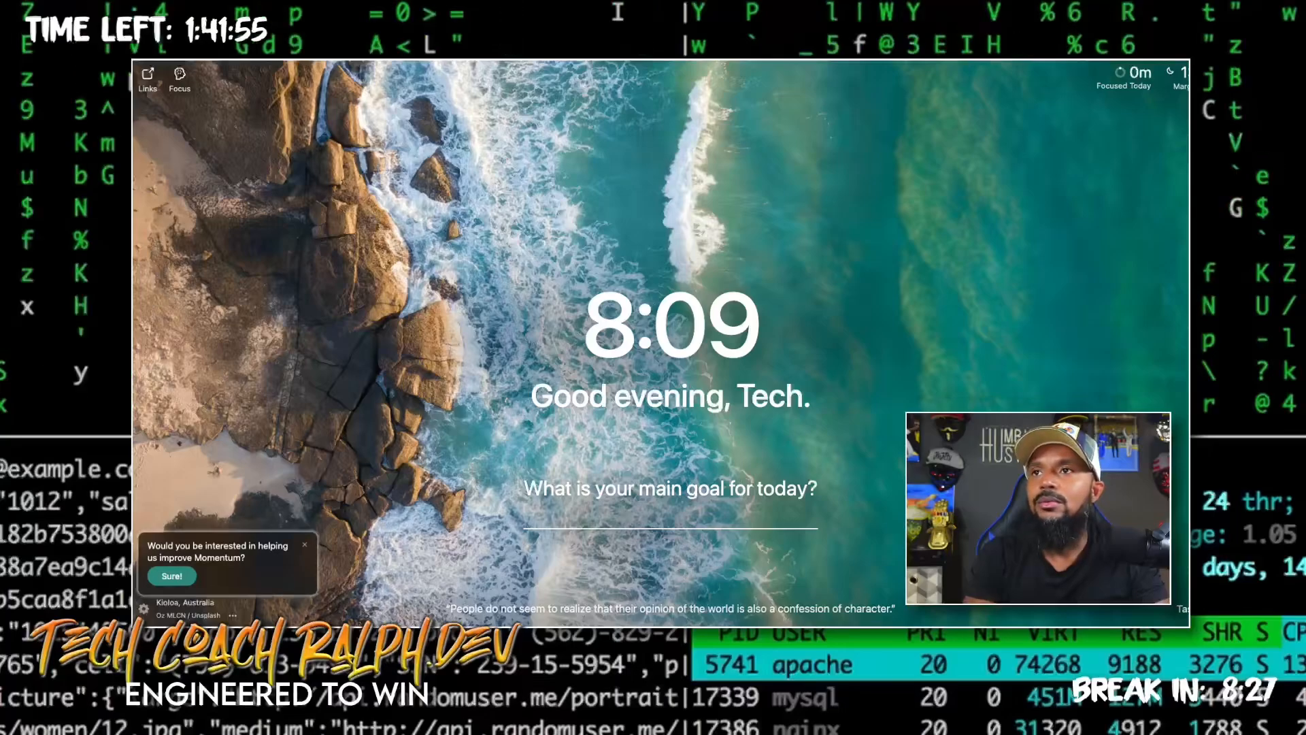
text(virtualbox)
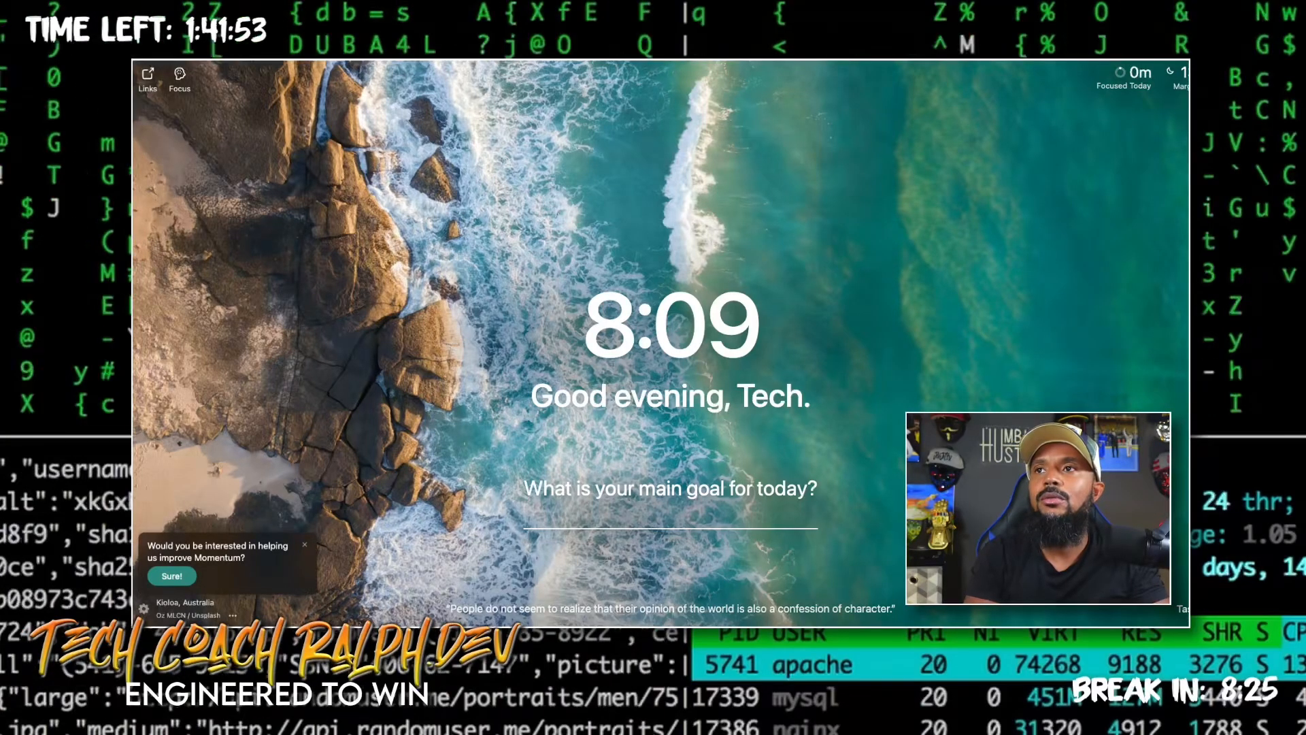
key(Return)
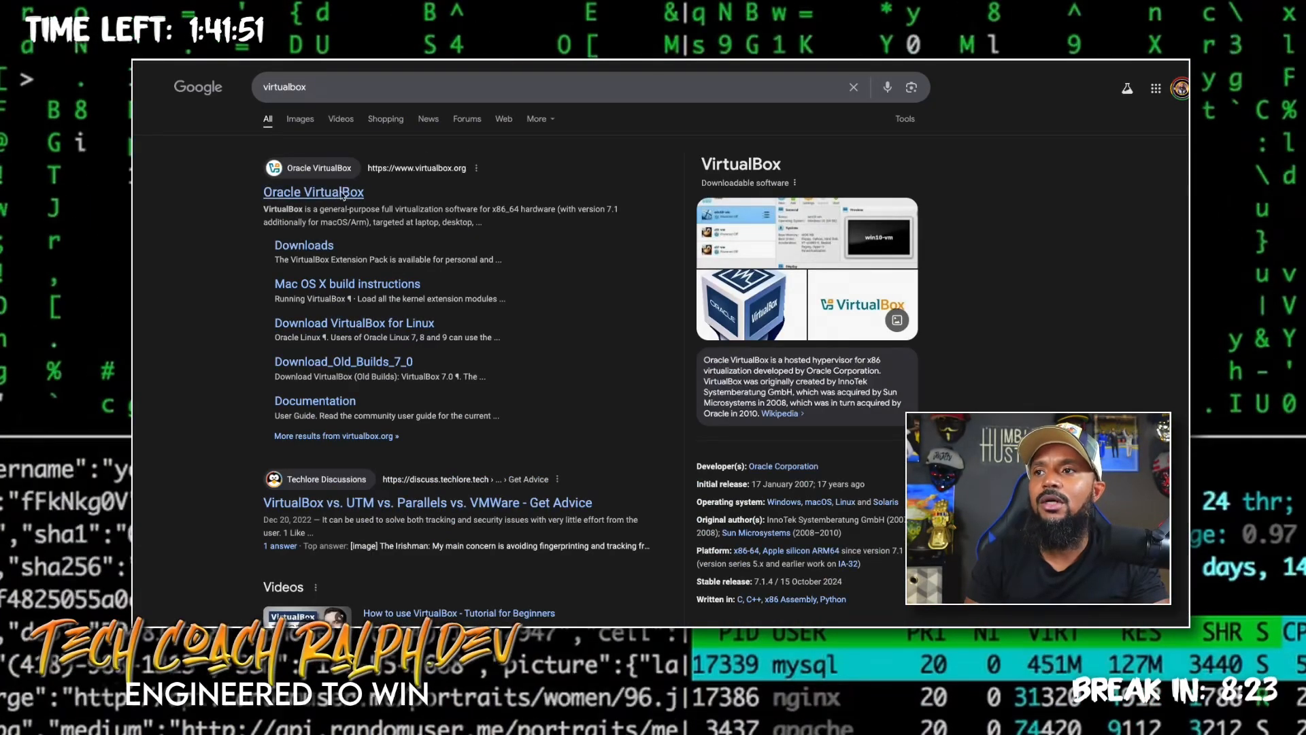
click(341, 192)
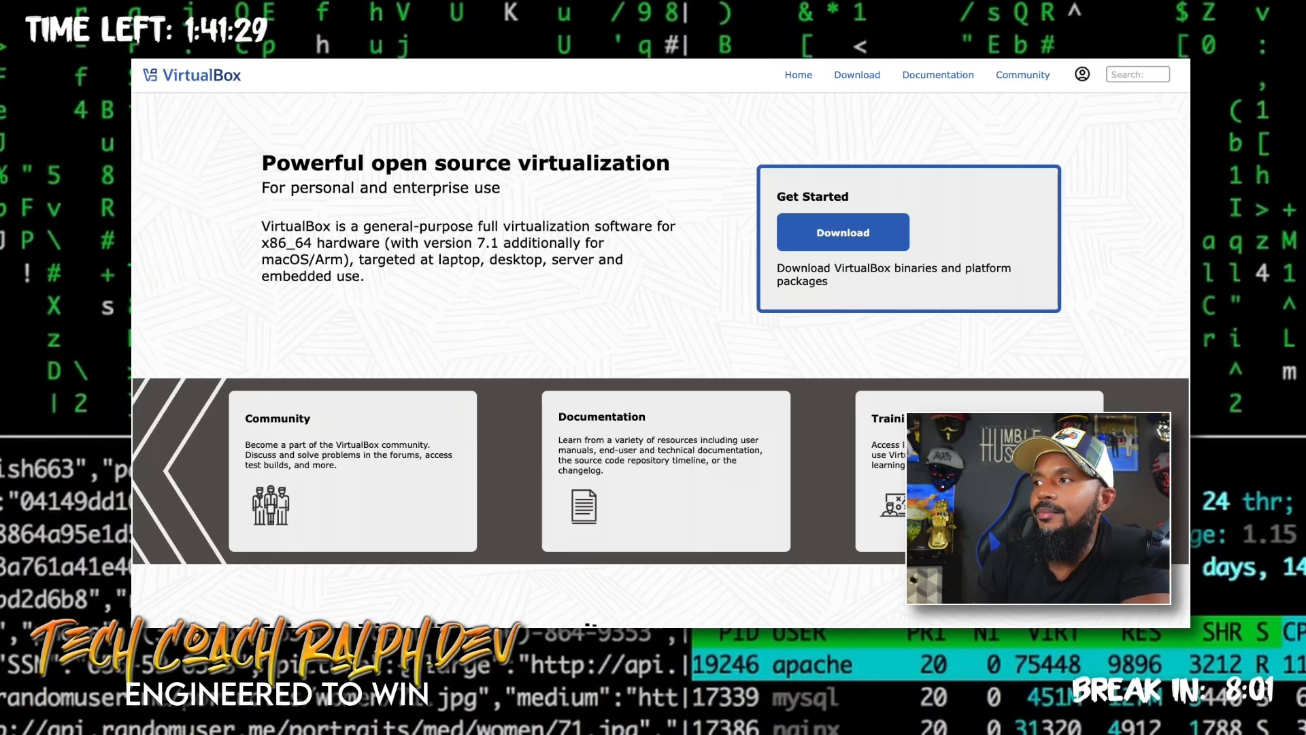
scroll(660, 340, down, 2)
scroll(660, 340, up, 2)
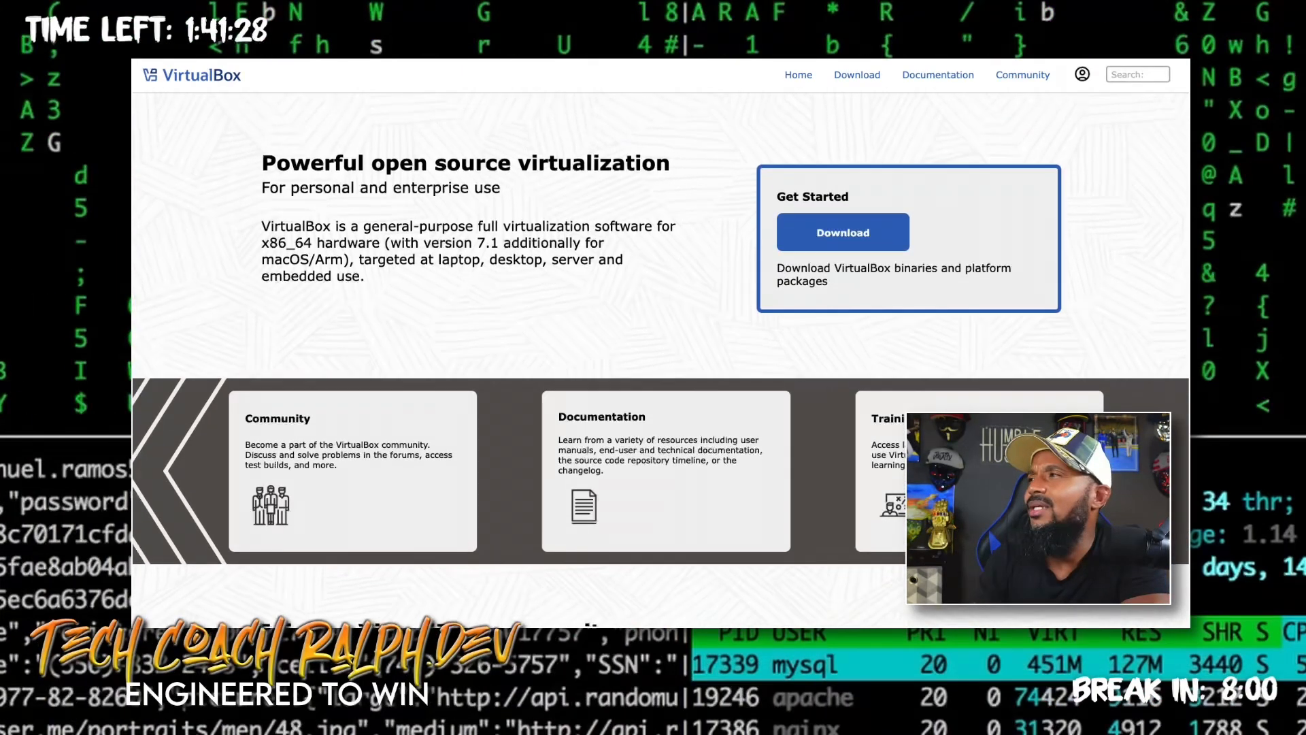
Download the VirtualBox 7.1.4 platform package for macOS / Apple Silicon hosts and save it to the Software folder
click(857, 75)
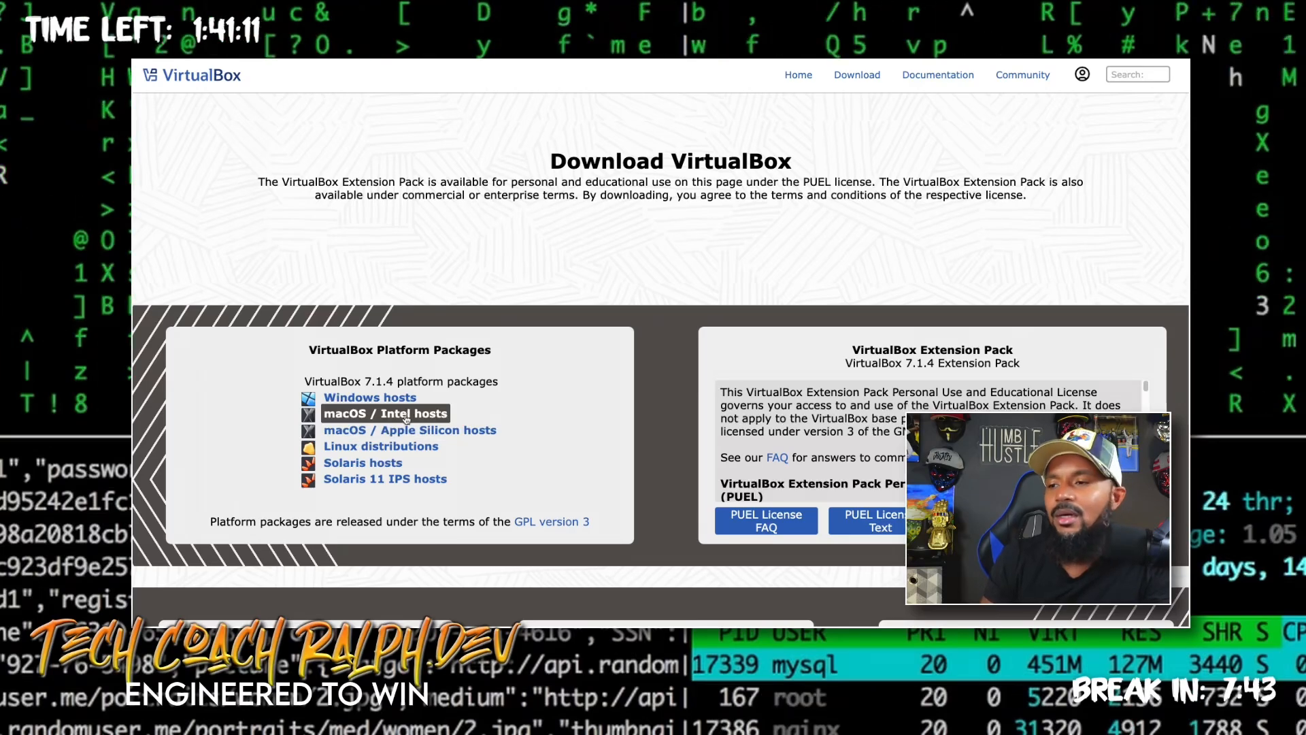
click(400, 432)
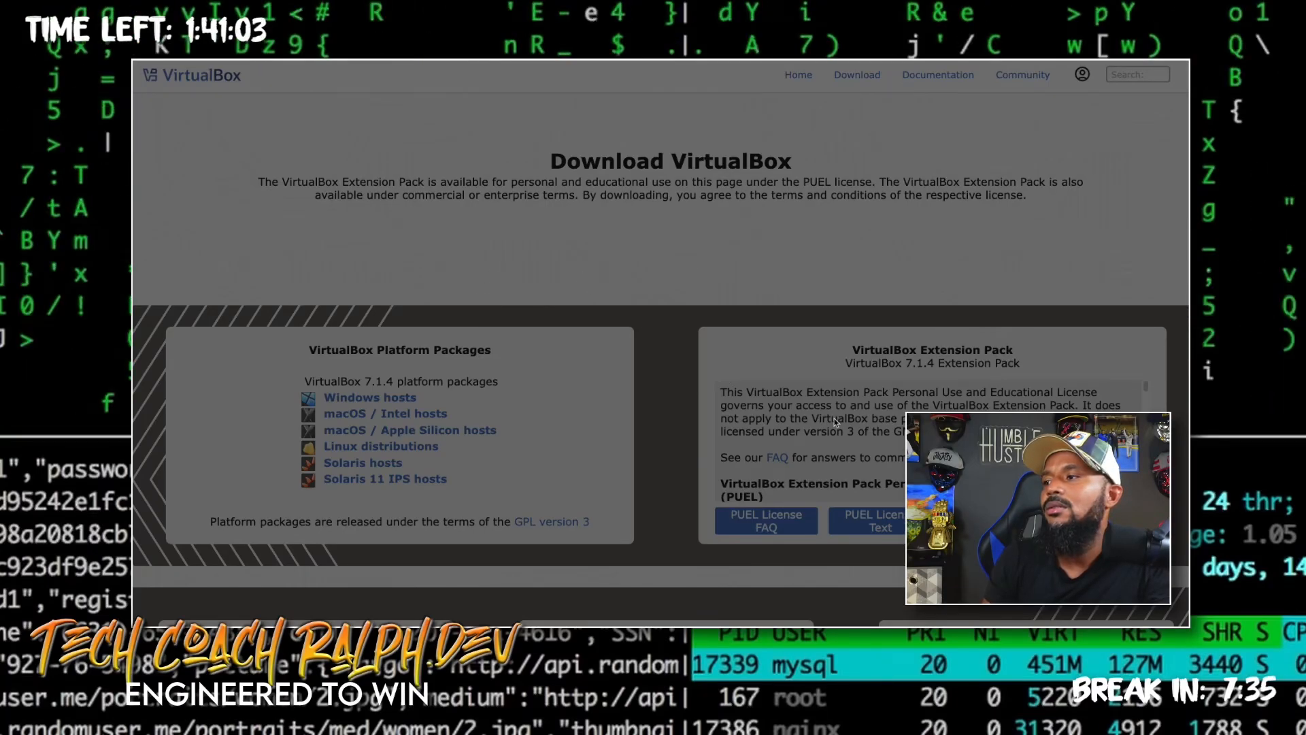
click(871, 433)
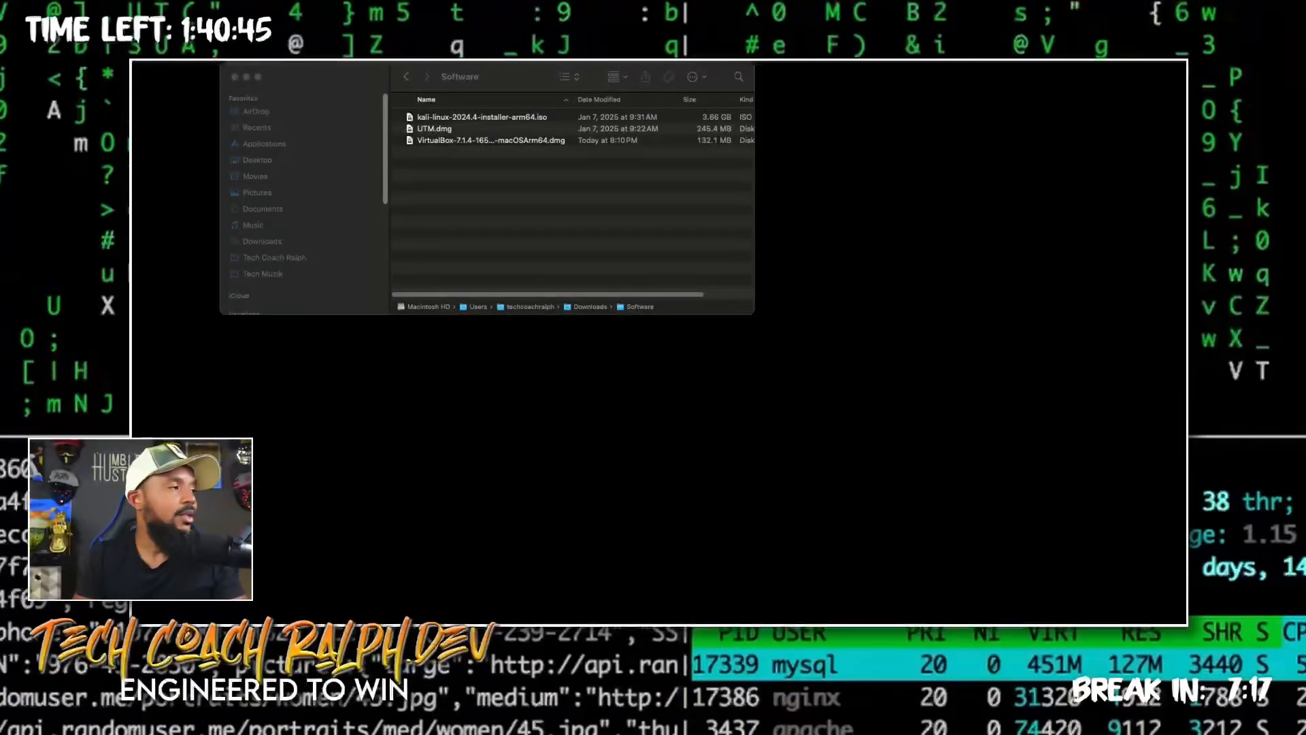
Open the VirtualBox 7.1.4 macOSArm64 disk image from the Software folder and bring its window into view
click(458, 227)
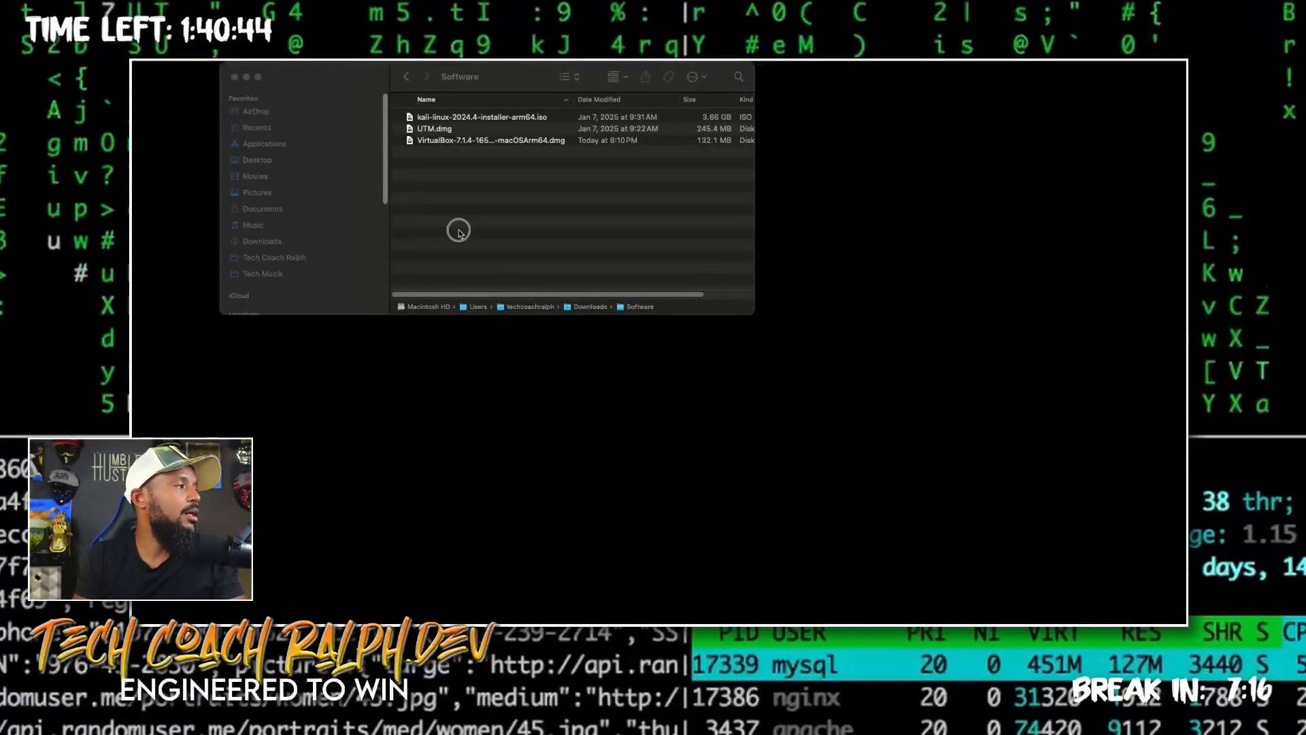
click(457, 141)
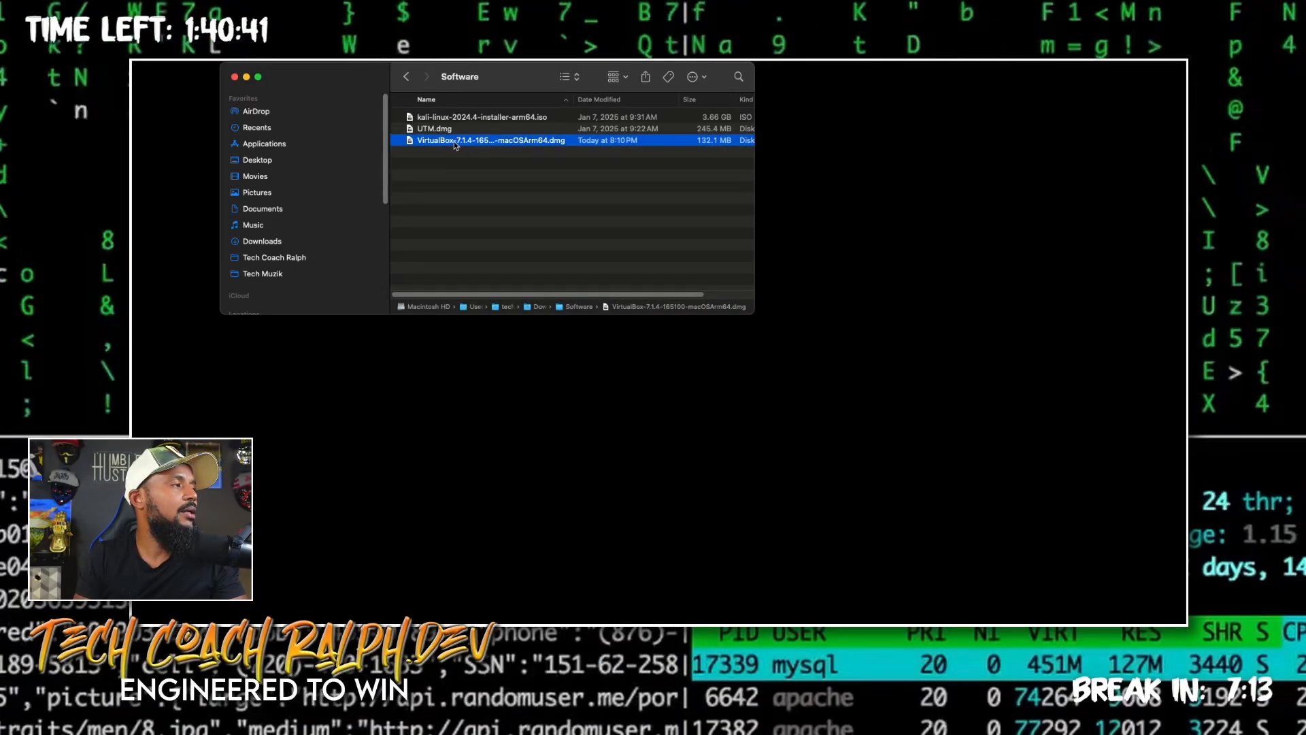
click(440, 131)
click(441, 142)
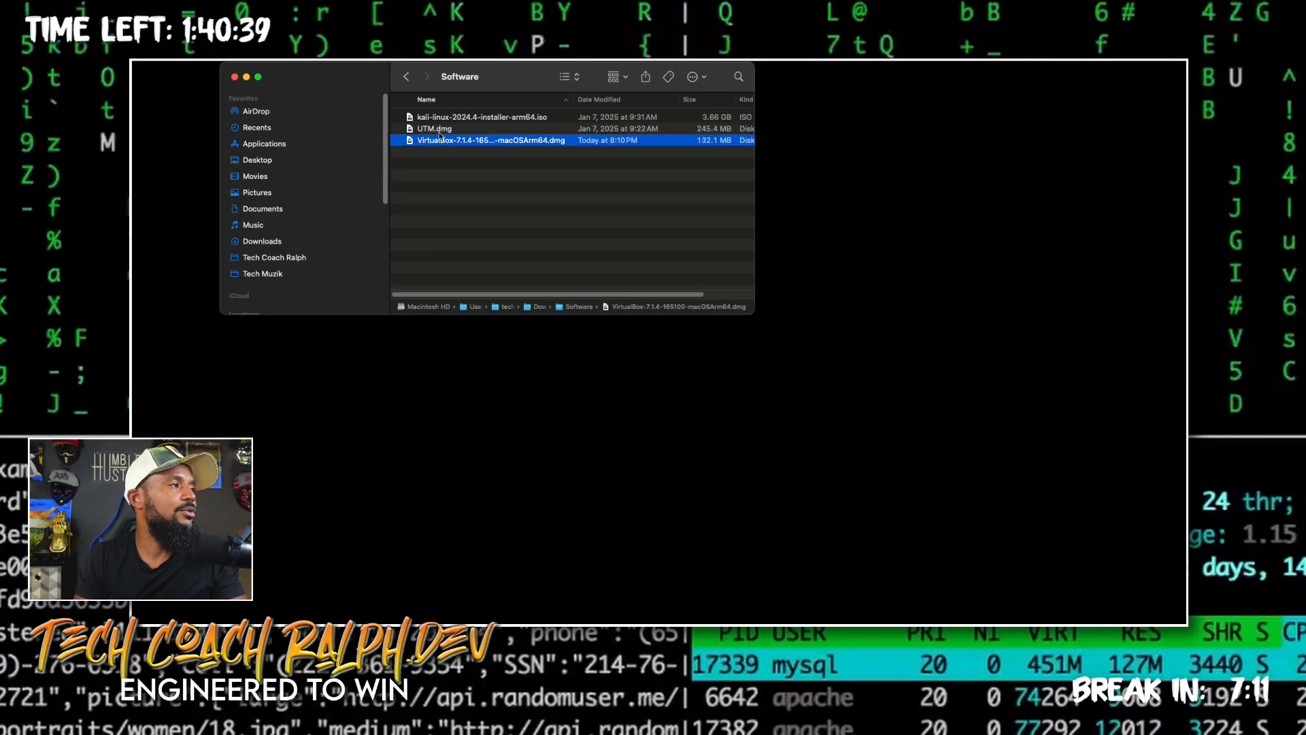
click(437, 129)
click(439, 141)
click(439, 130)
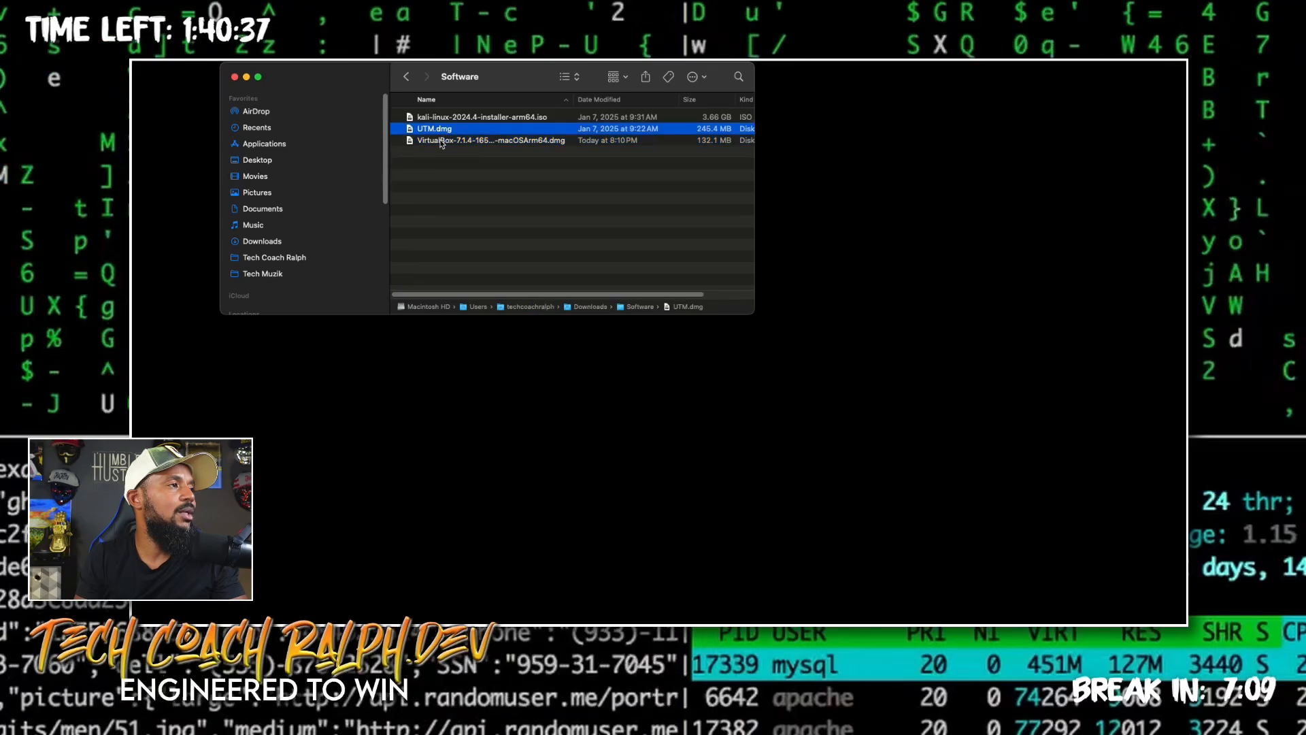
click(441, 143)
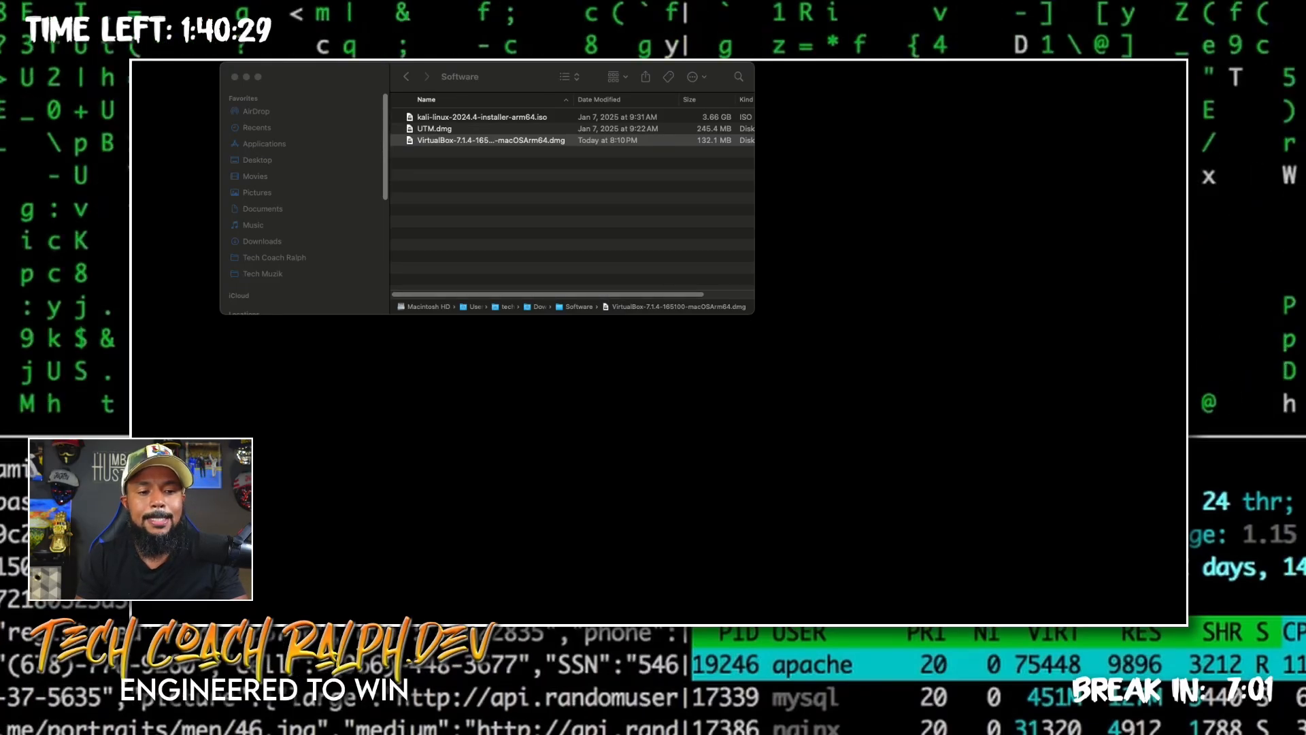
drag(1185, 272, 842, 200)
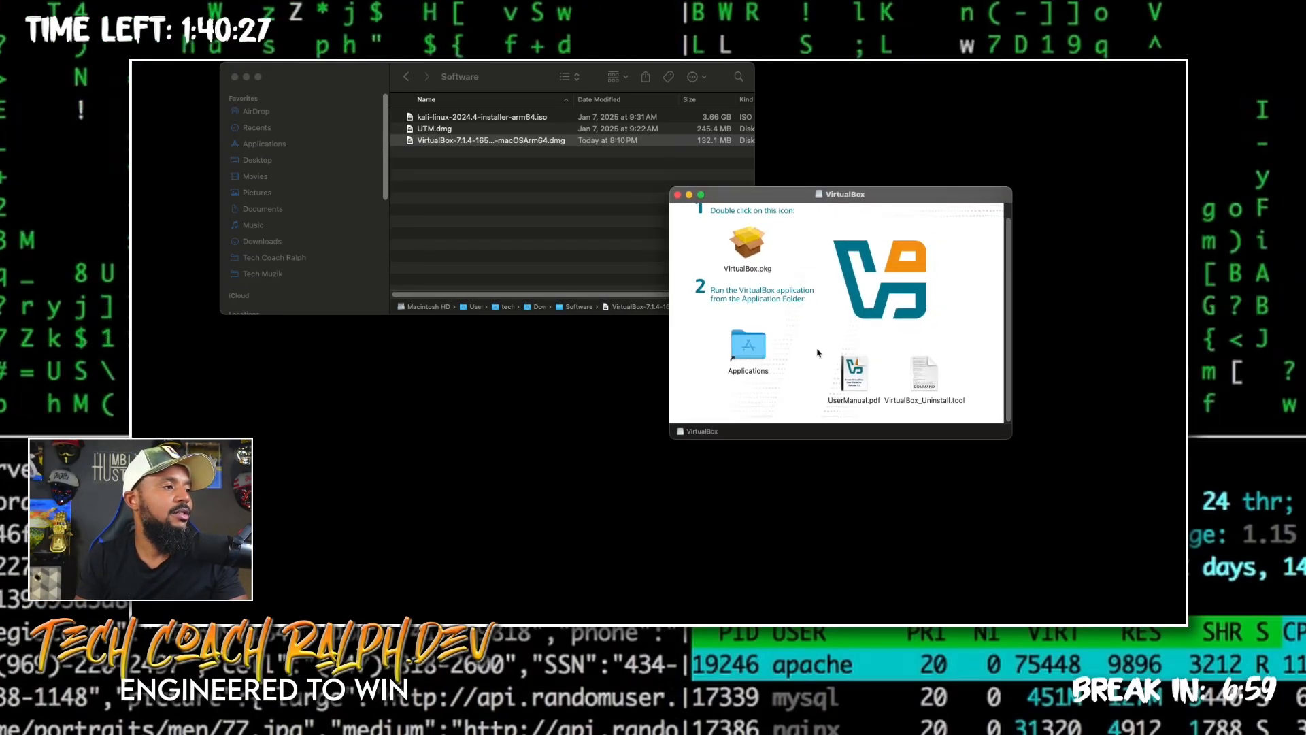
Run VirtualBox.pkg and perform the standard installation for all users, authorizing it with the account password
click(747, 258)
double_click(748, 257)
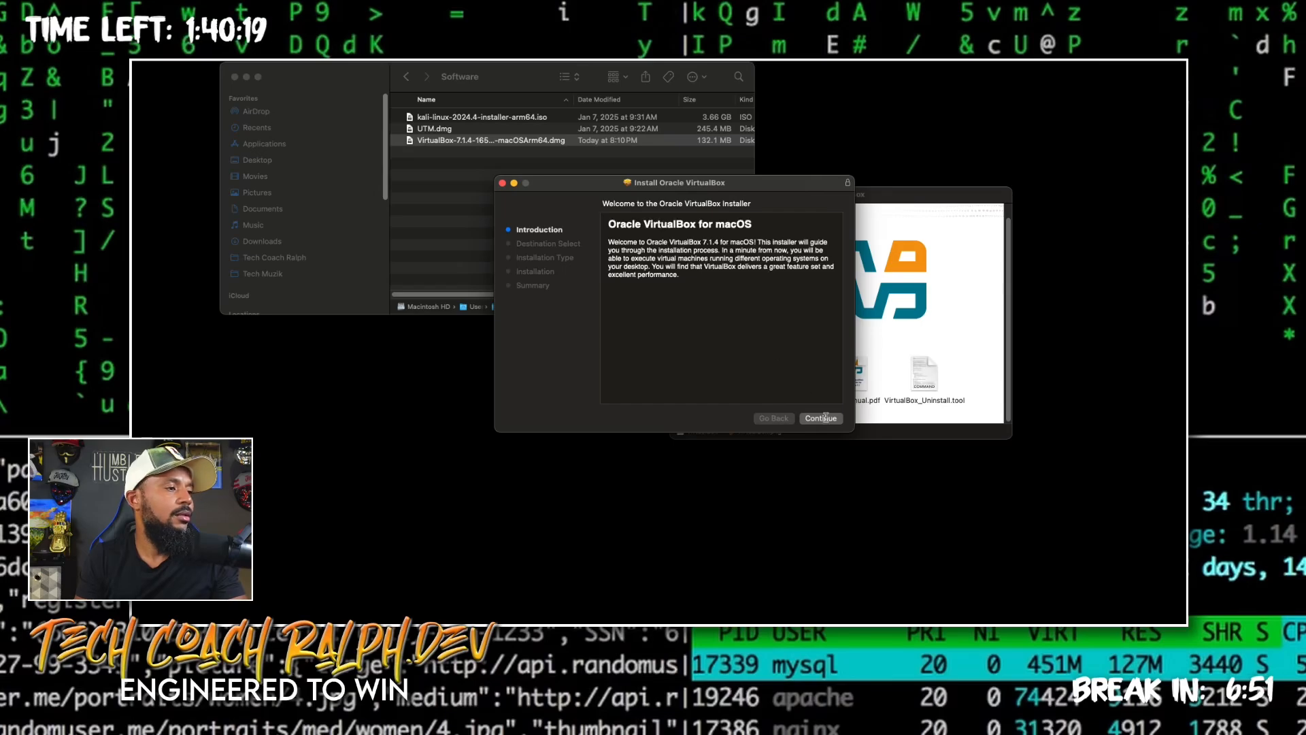
click(825, 420)
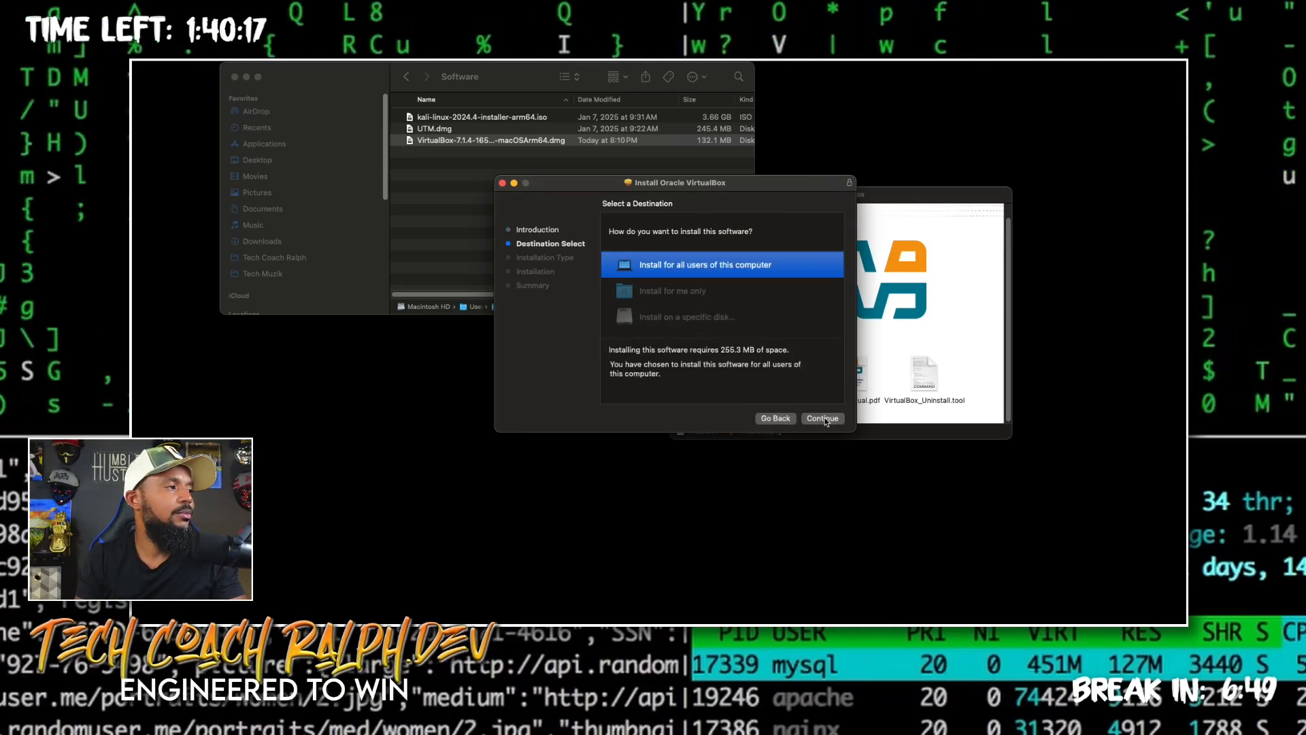
click(823, 418)
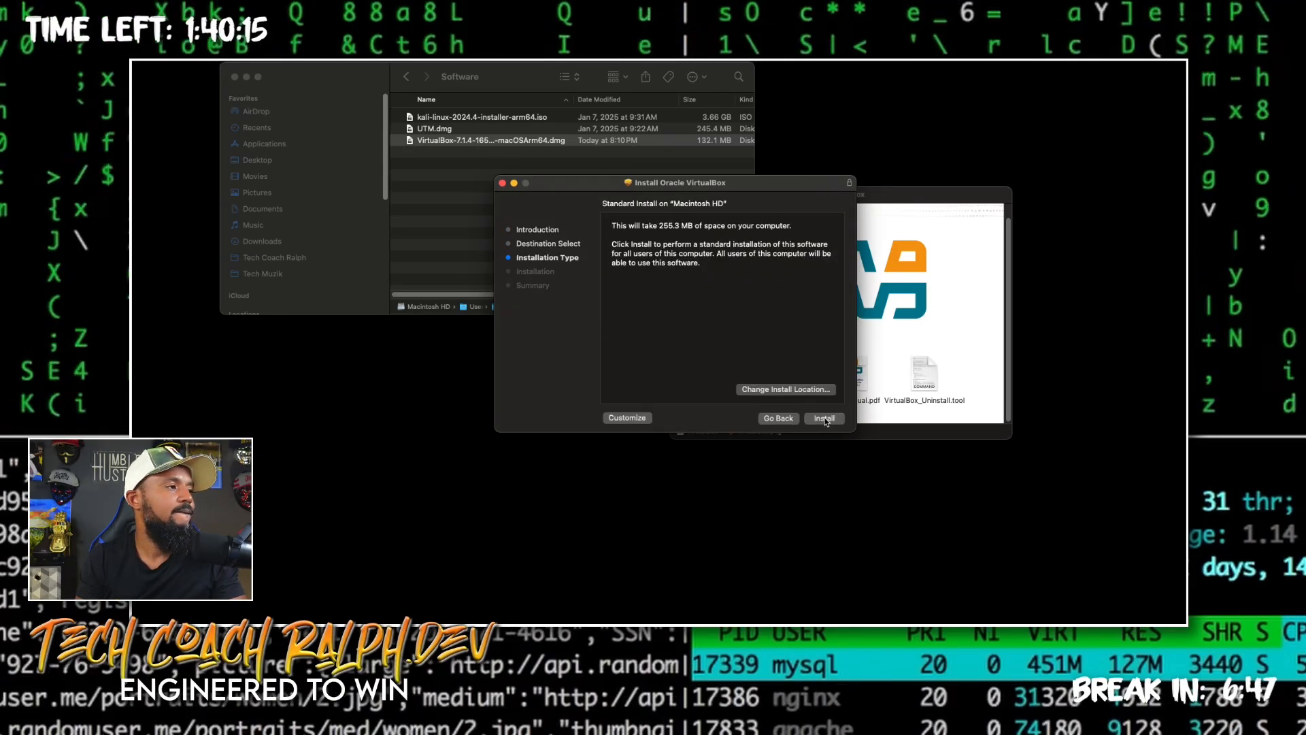
click(824, 418)
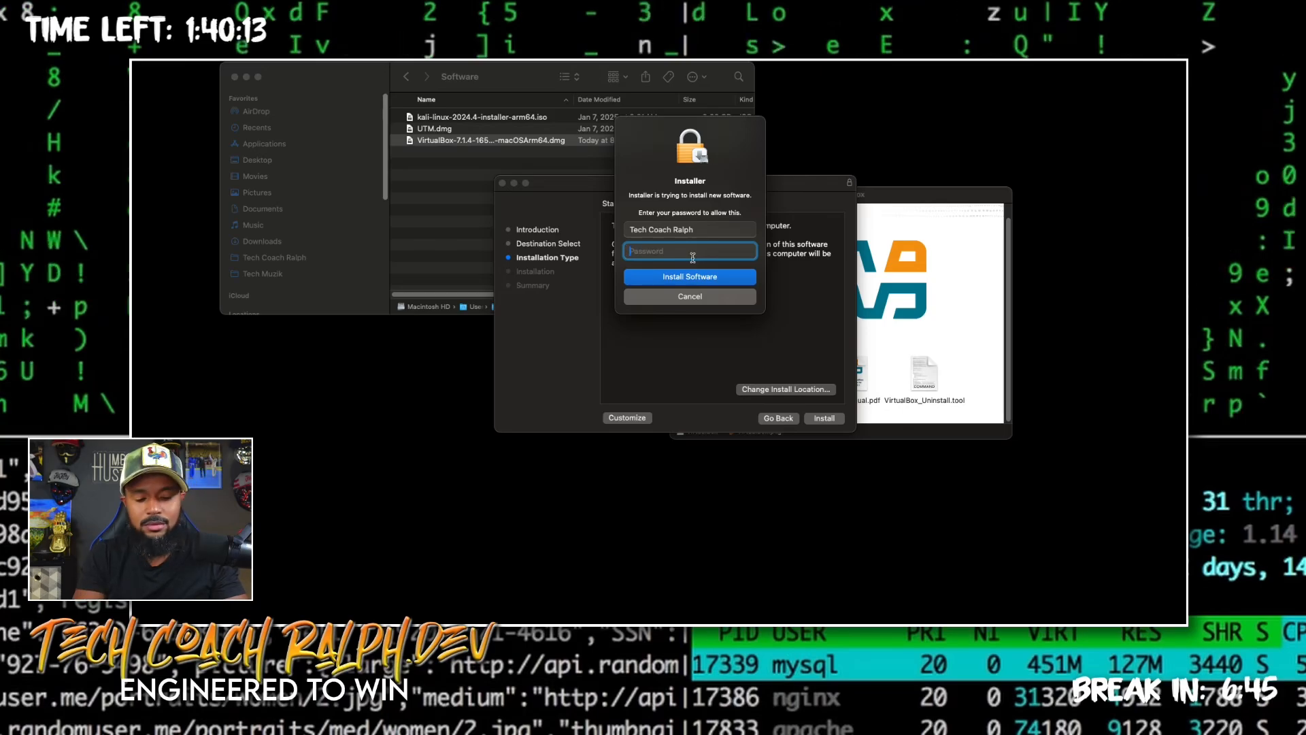
text(••••••••••)
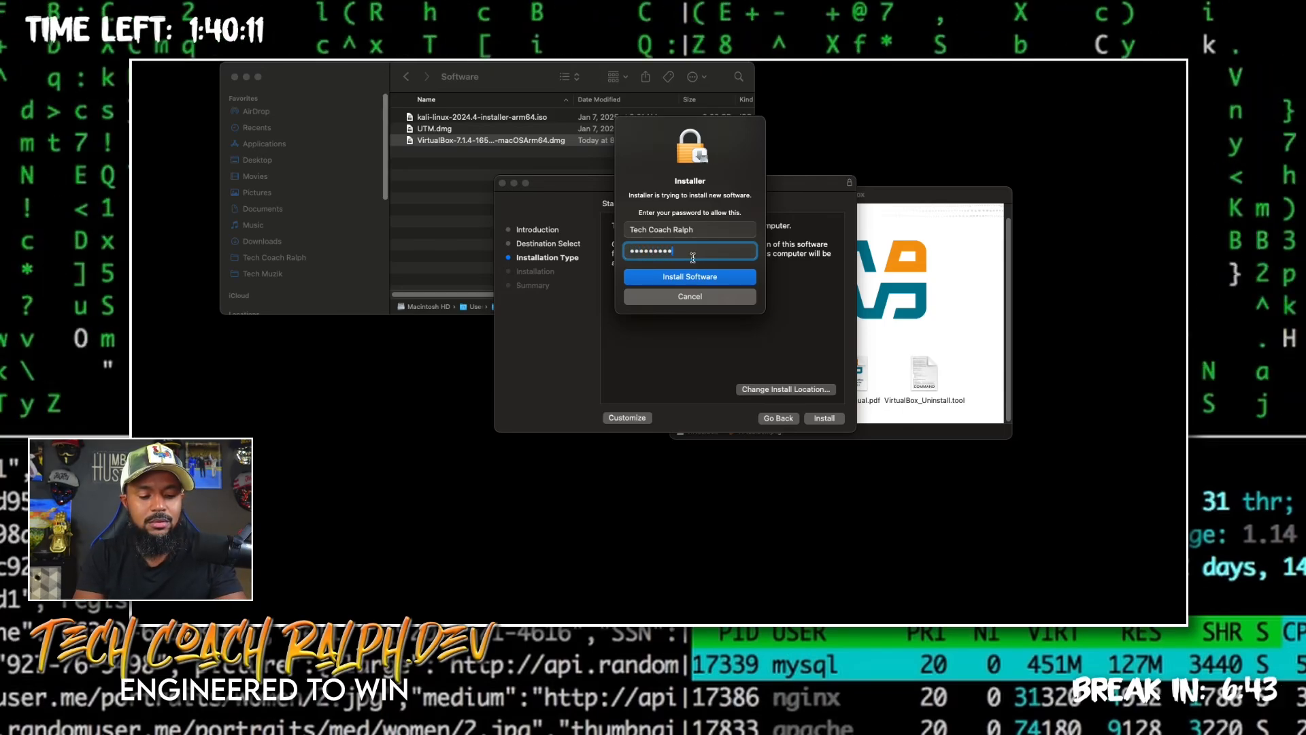
key(Return)
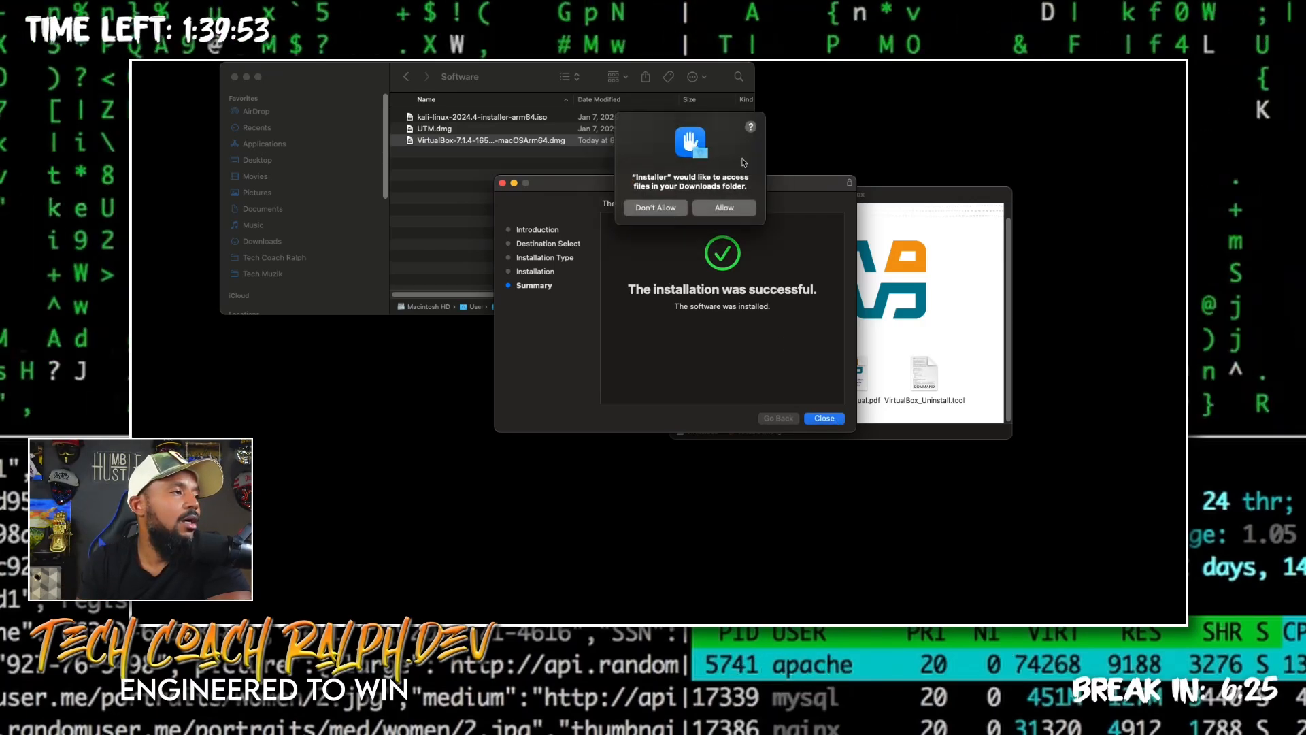
Allow the Installer to access the Downloads folder and remove the VirtualBox disk image from the Software folder
click(725, 208)
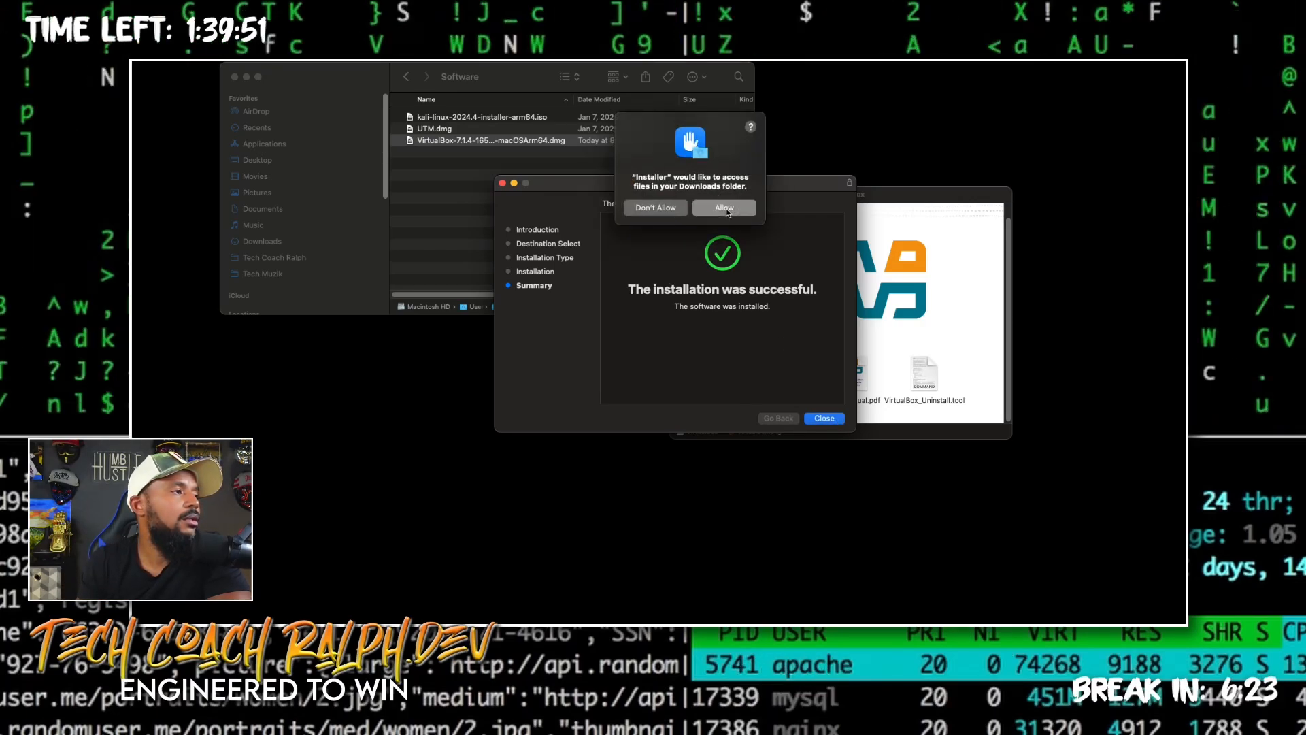
click(713, 358)
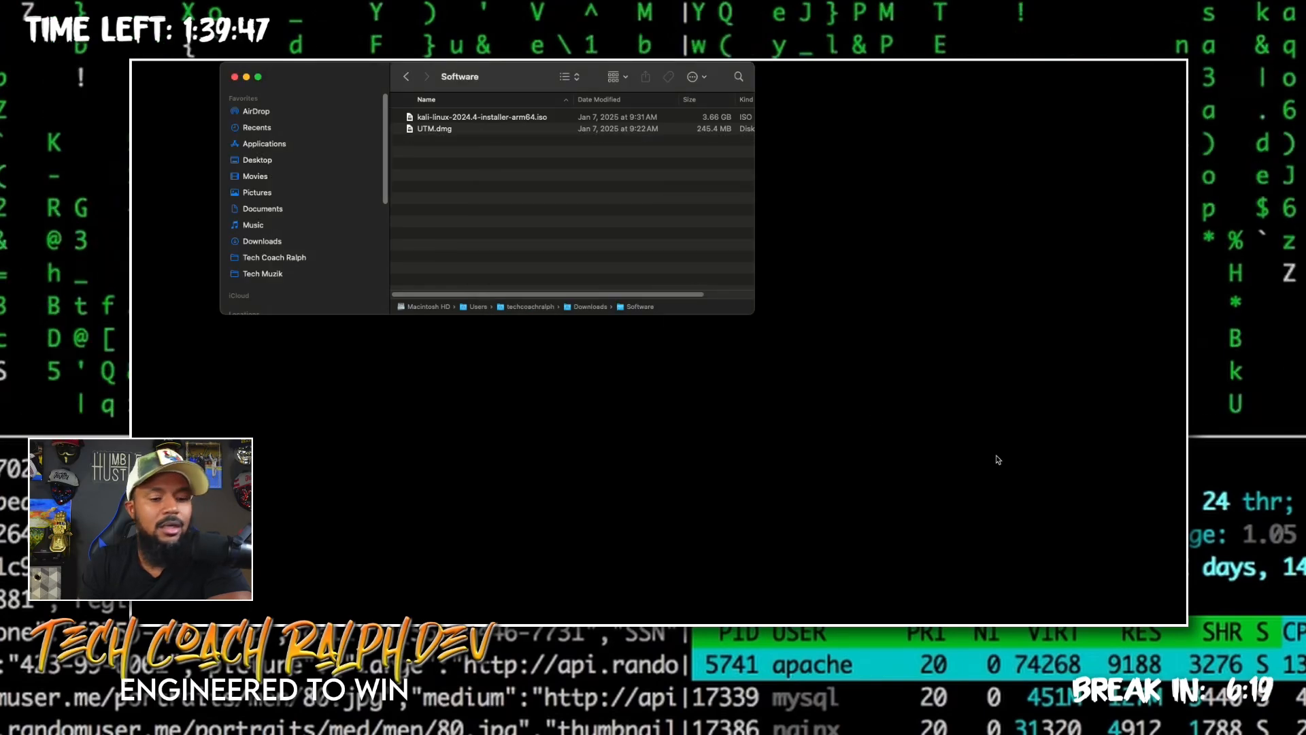
Launch VirtualBox and bring its manager window into view next to the Software folder
key(super+space)
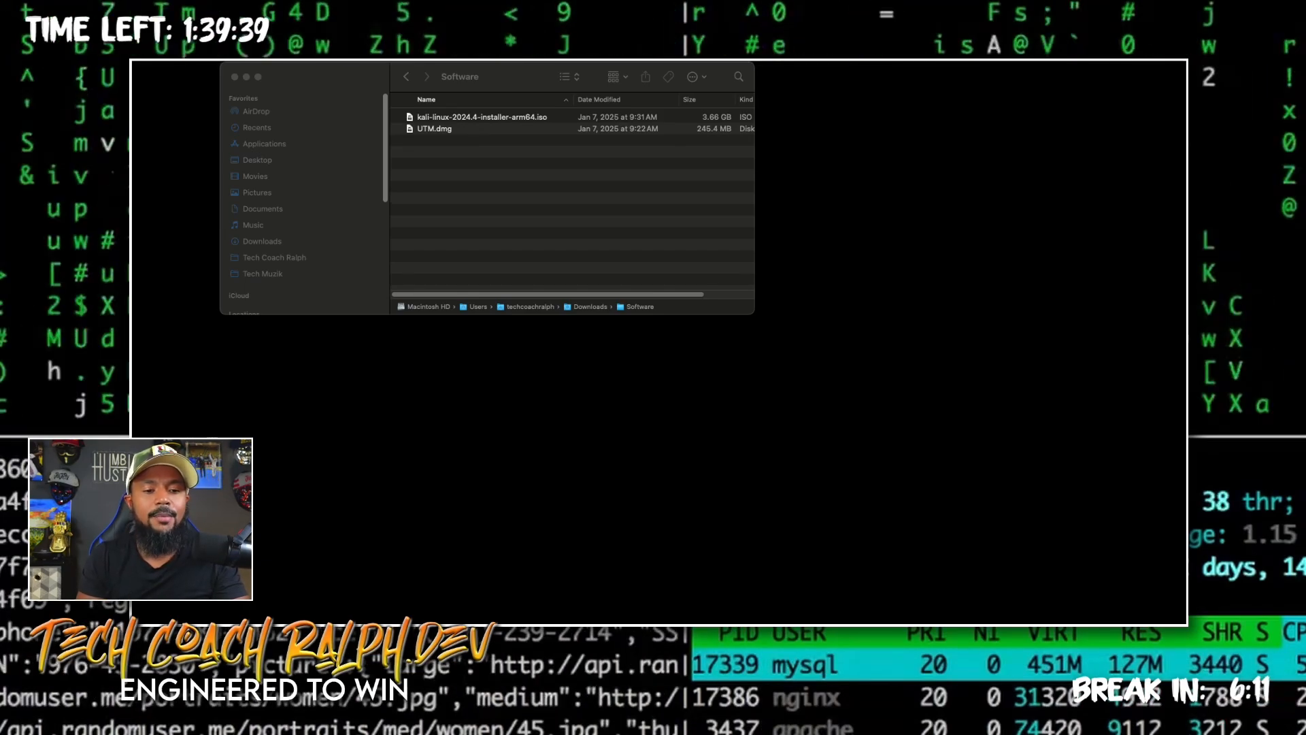
drag(1302, 319, 801, 157)
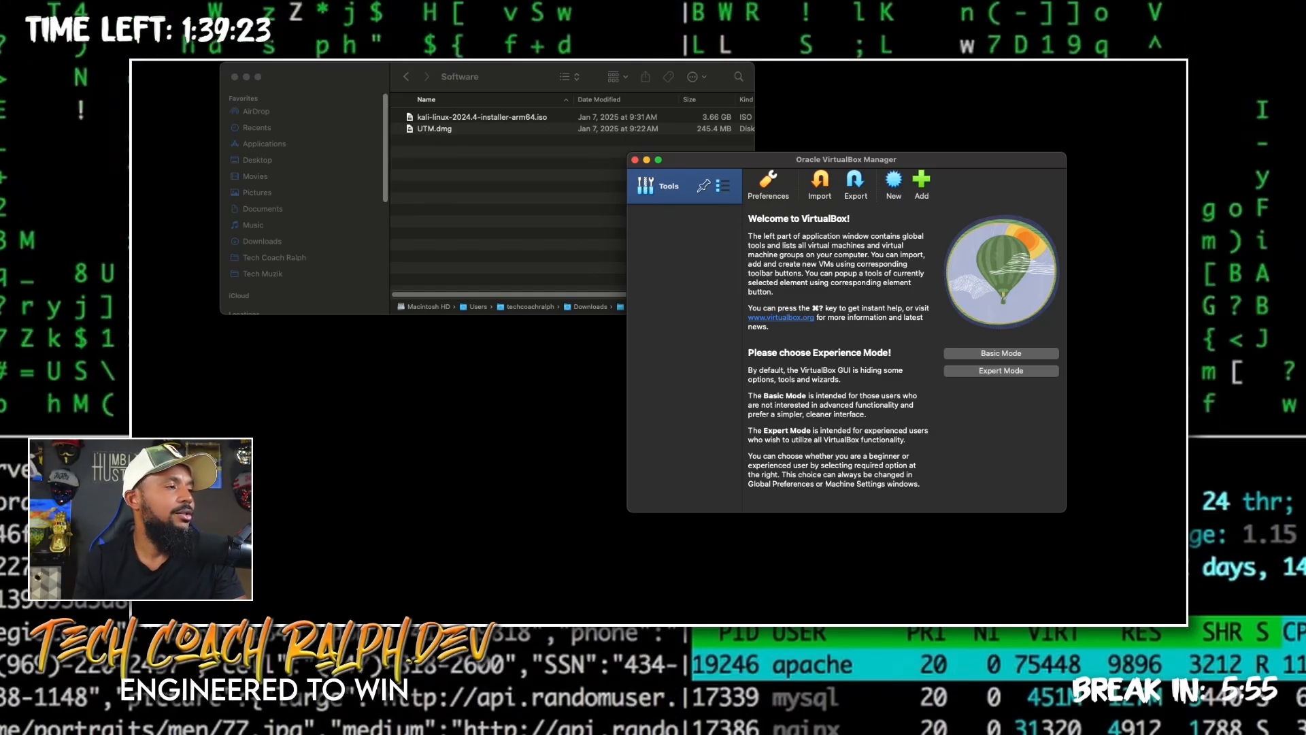
Open UTM.dmg from the Software folder, copy UTM into Applications and close the disk image window
click(439, 130)
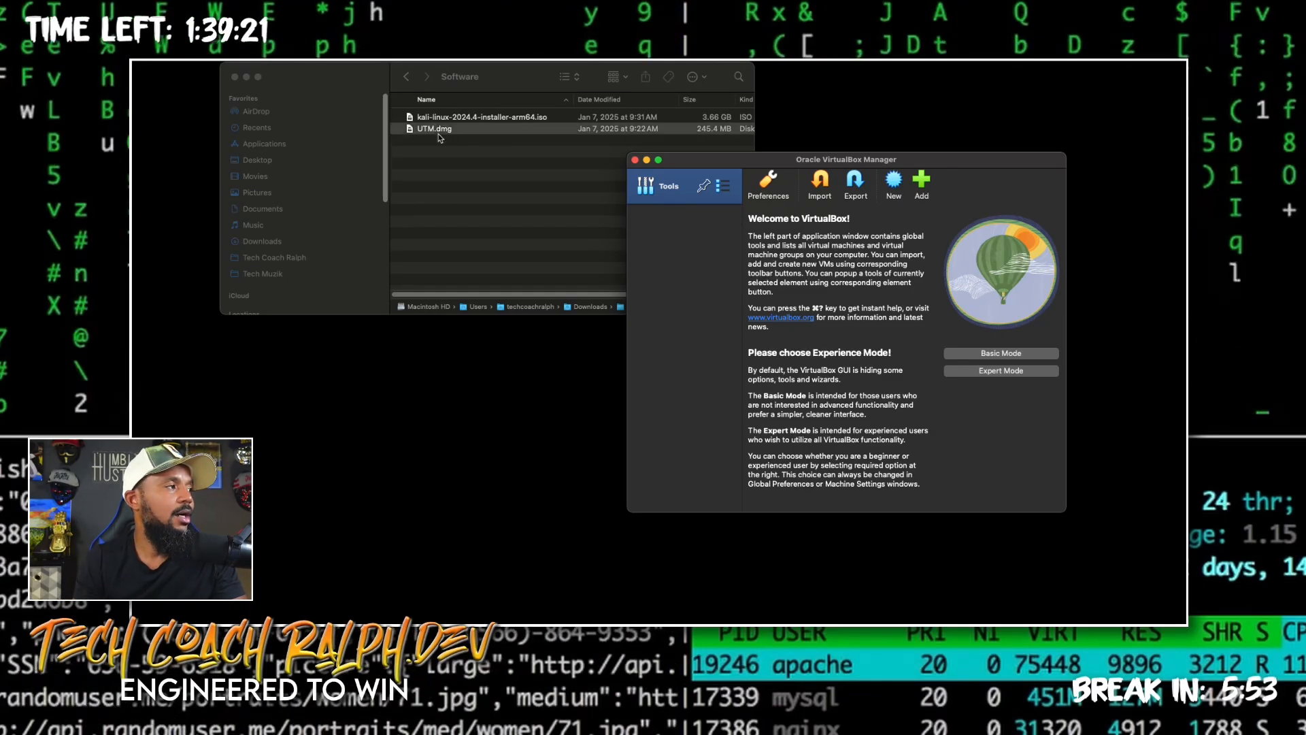
double_click(452, 129)
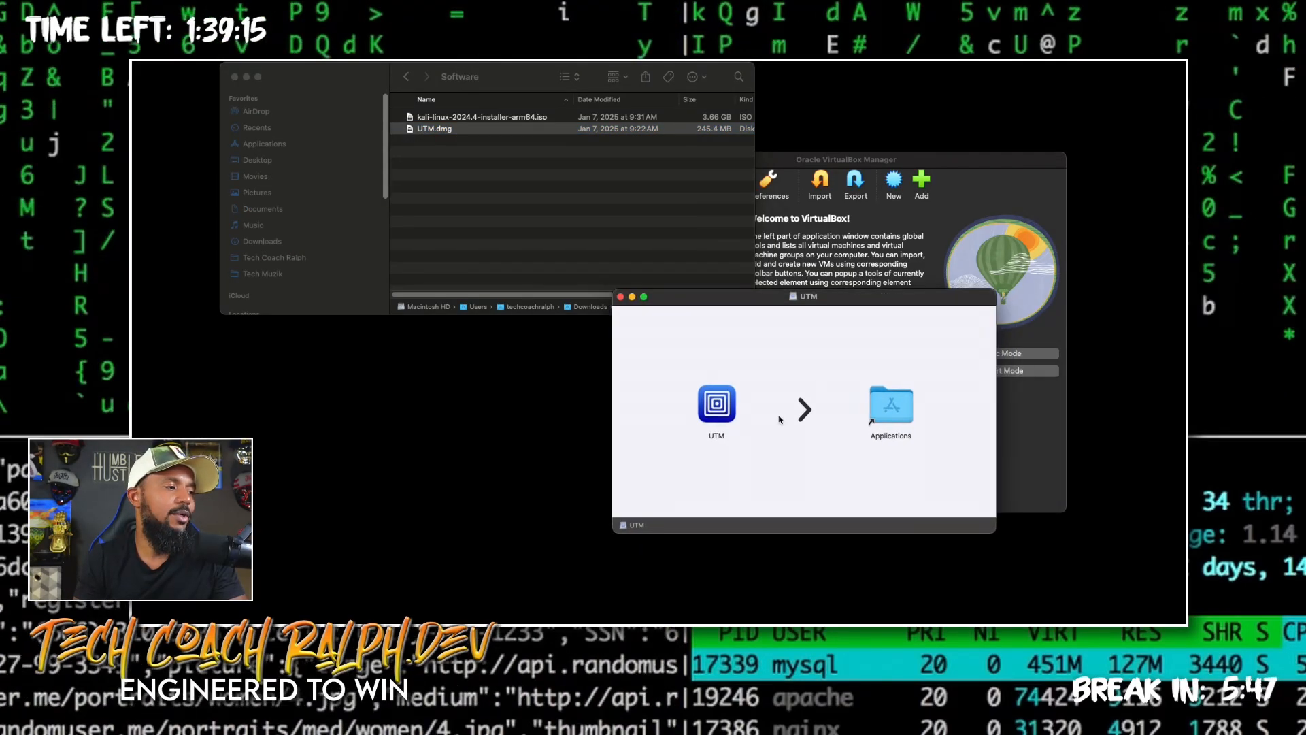
drag(716, 403, 892, 423)
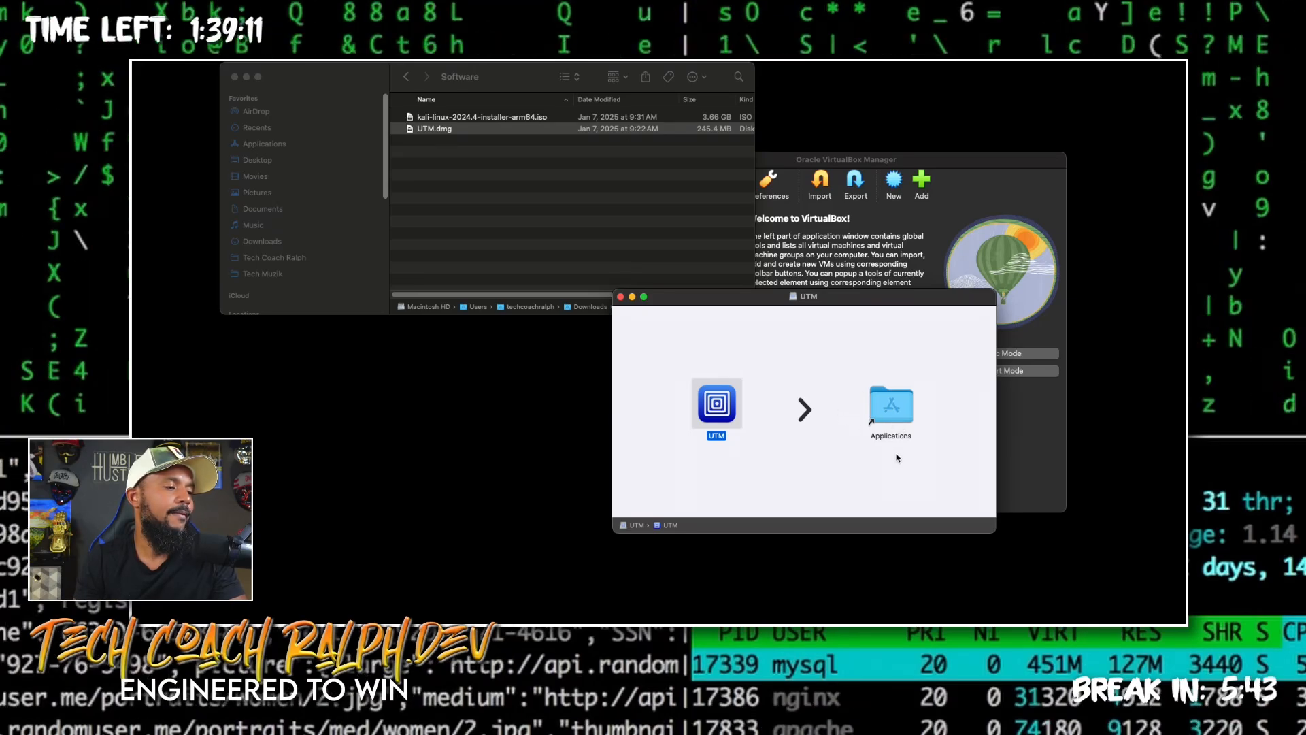
click(621, 297)
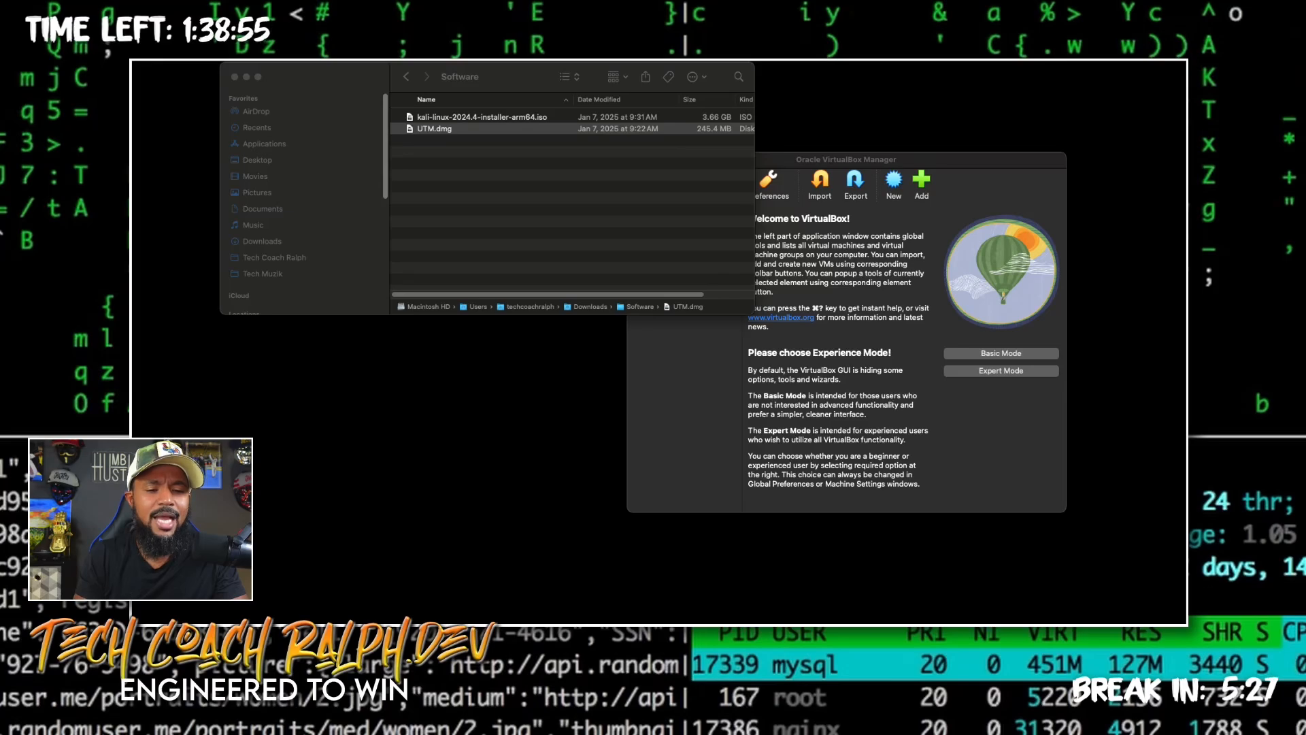
Launch UTM and place its window at the left edge of the desktop
drag(1181, 360, 697, 244)
click(744, 371)
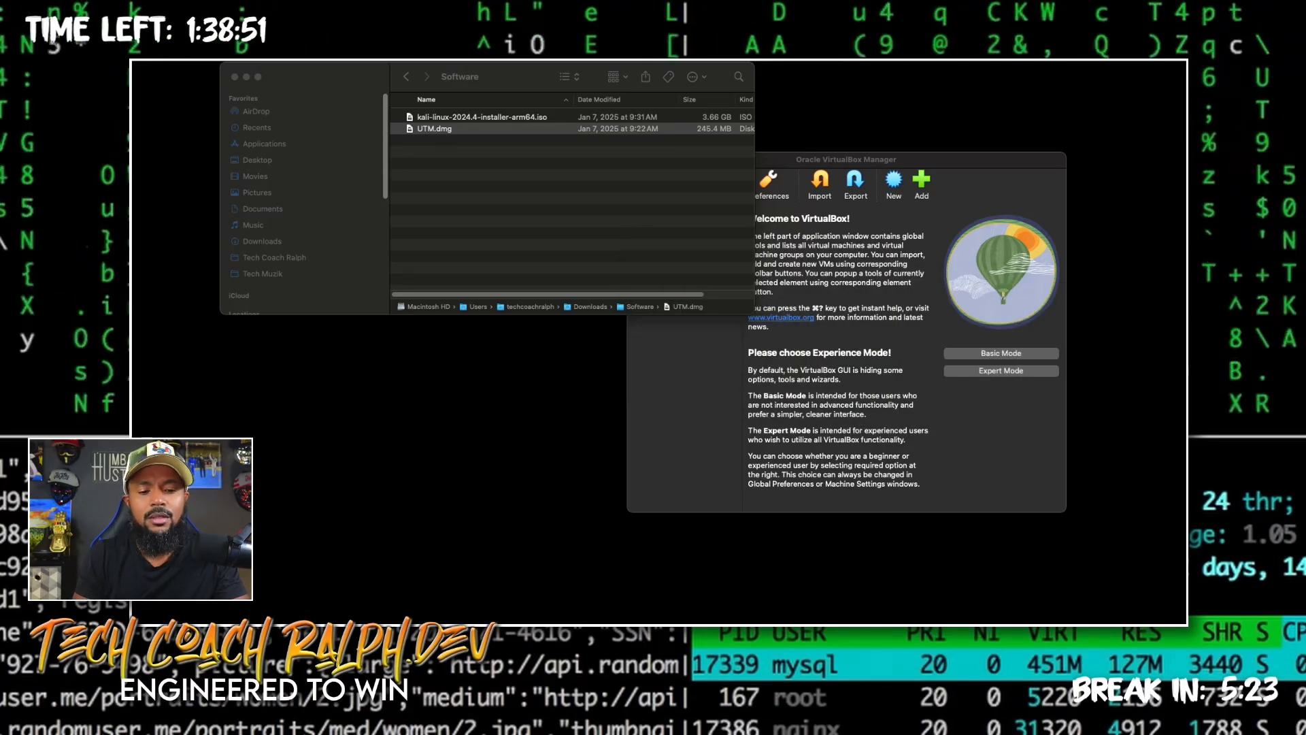
drag(1185, 299, 487, 150)
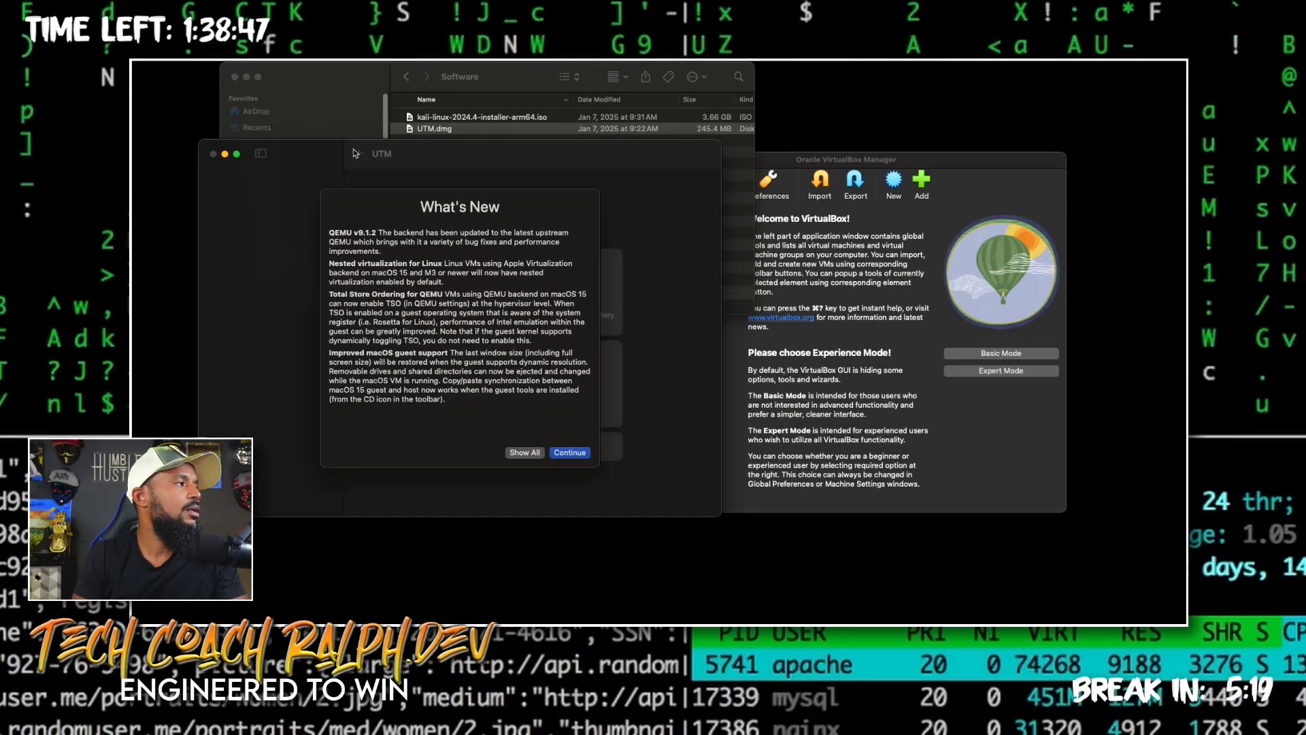
drag(328, 158, 133, 125)
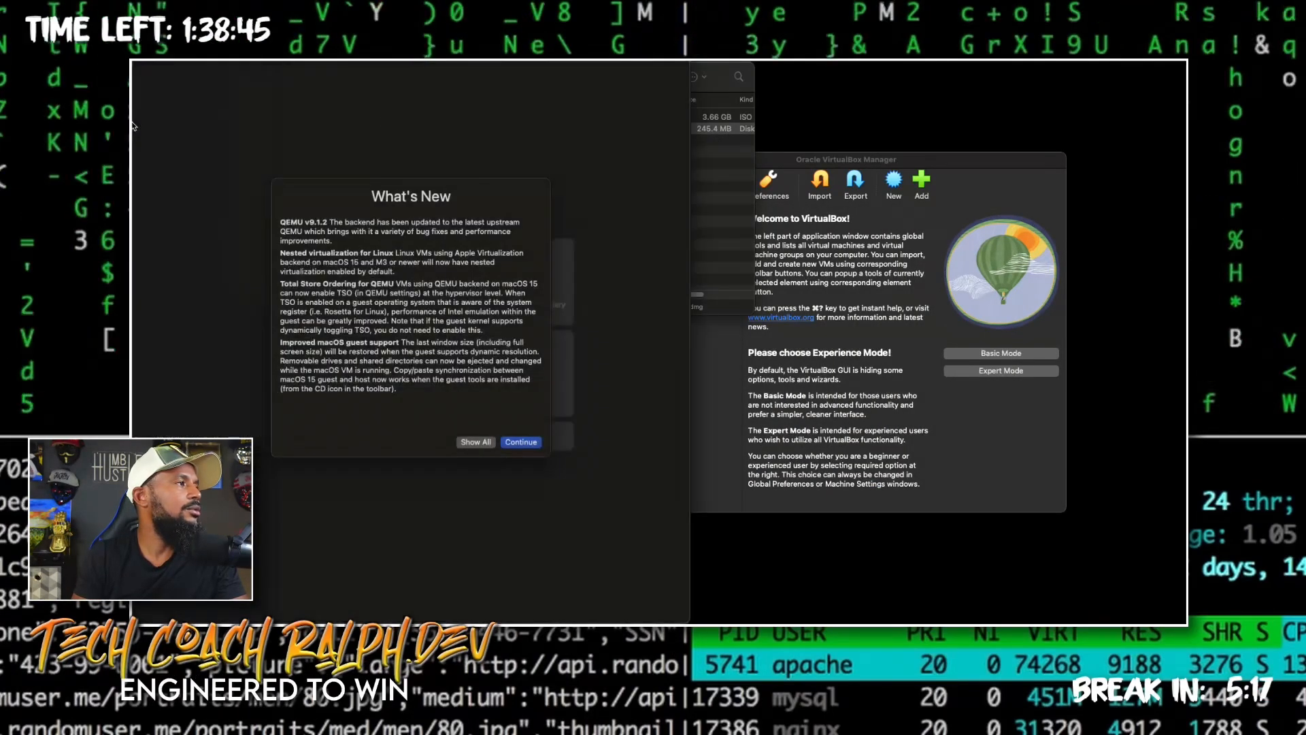
Place the VirtualBox Manager window beside UTM and extend its height to the bottom edge of the desktop
drag(792, 162, 1247, 268)
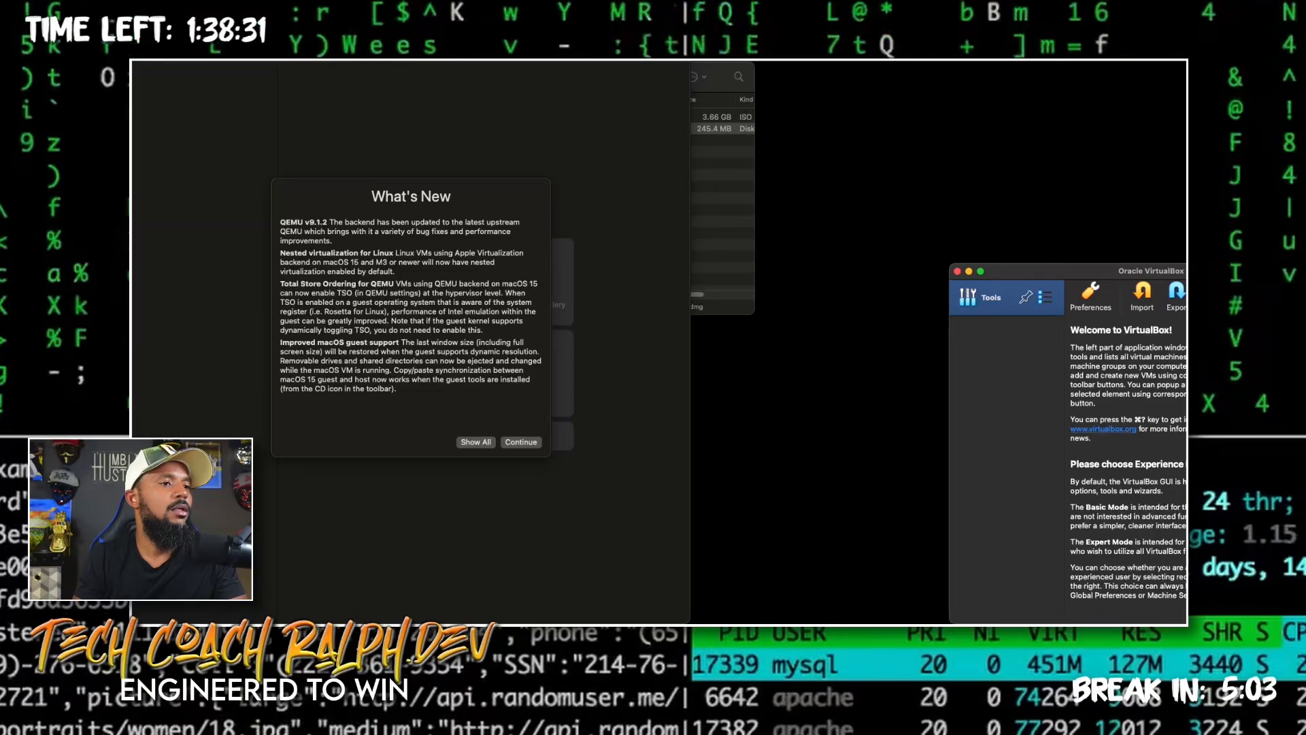
drag(997, 268, 910, 129)
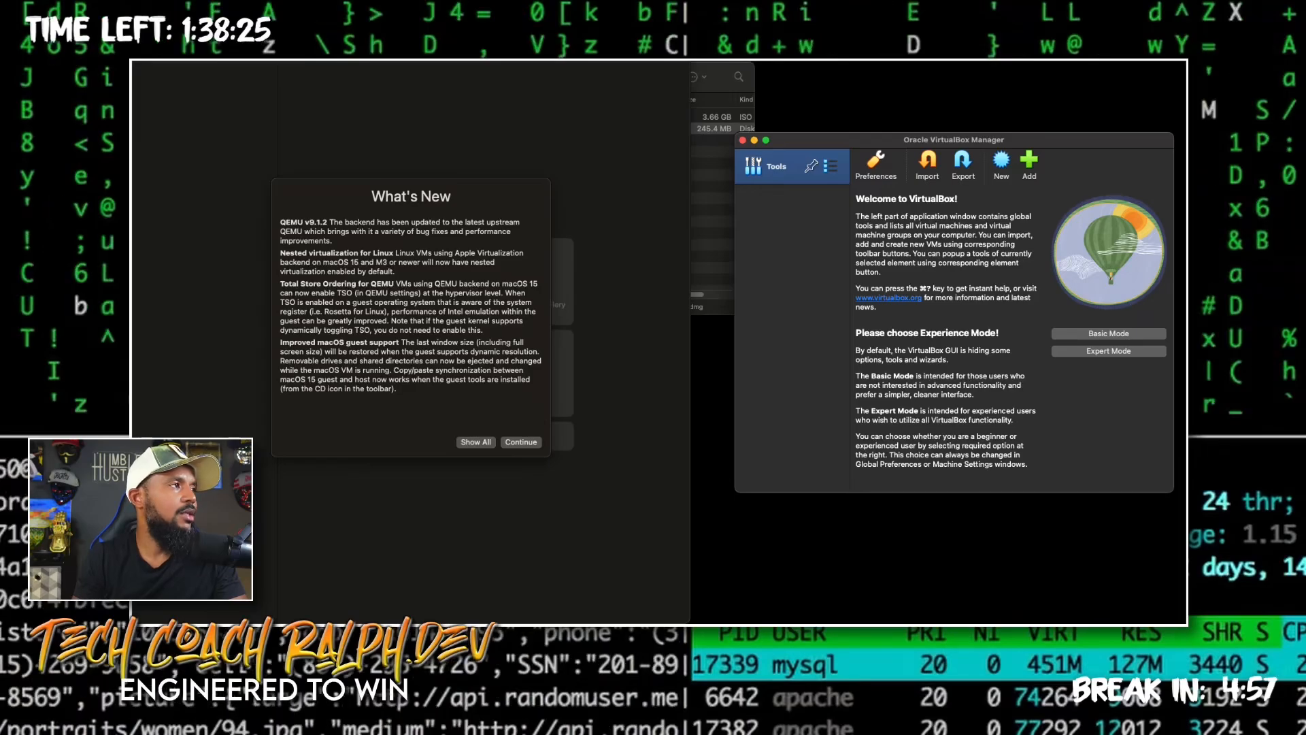
click(521, 442)
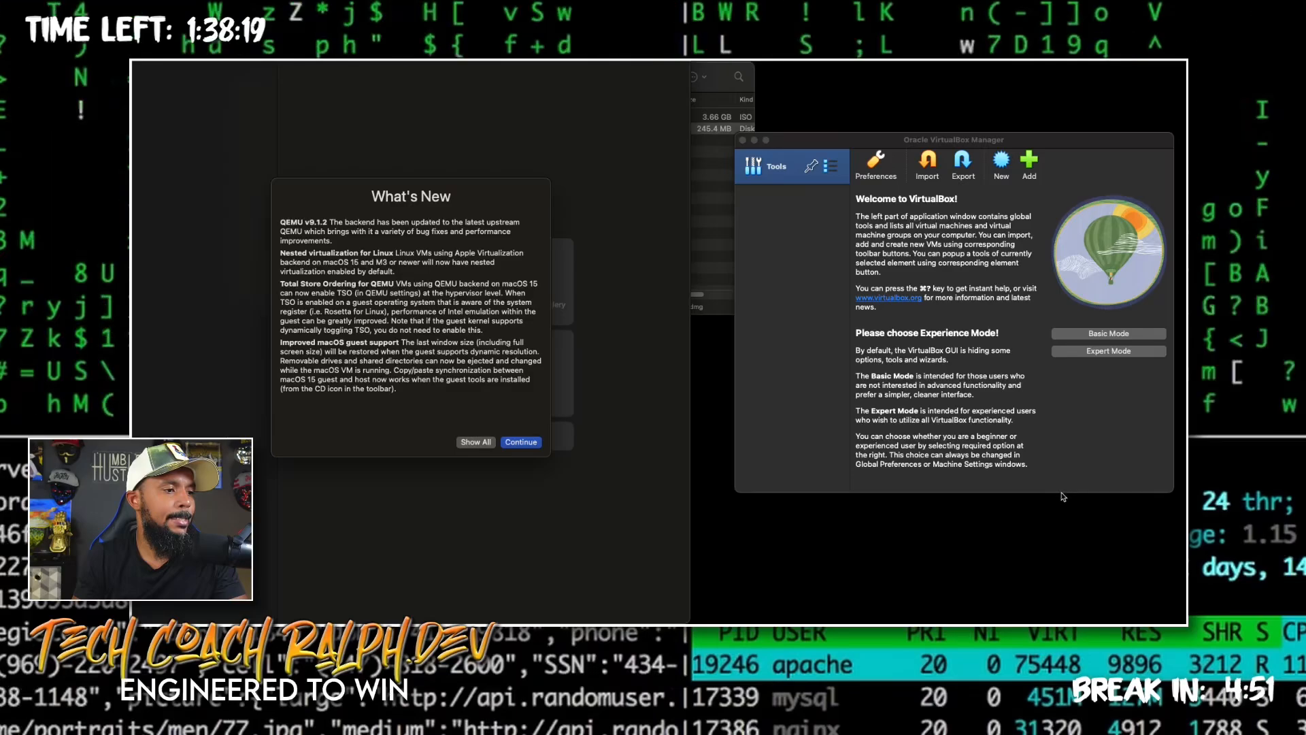
drag(1061, 500, 1072, 620)
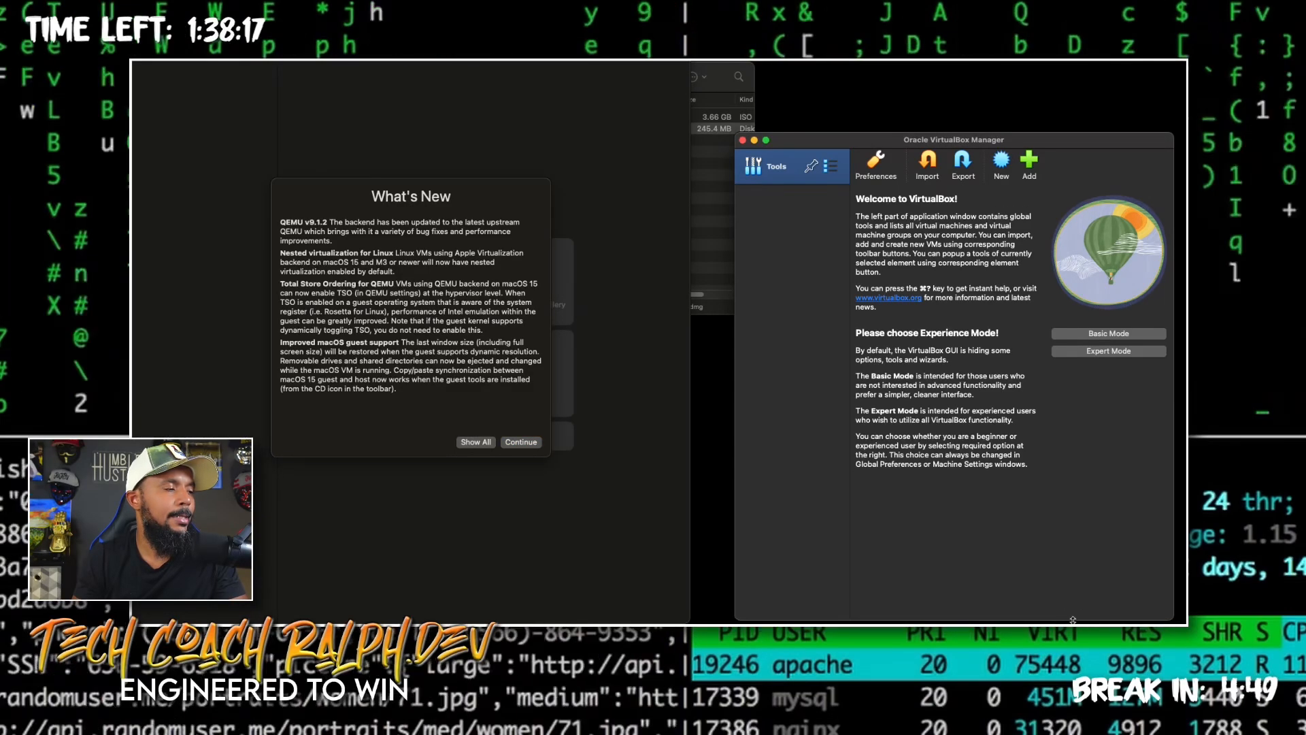
Fit the VirtualBox Manager window against UTM's right edge, move it up to the desktop's top and widen it to the right
drag(729, 272, 691, 279)
drag(937, 136, 937, 16)
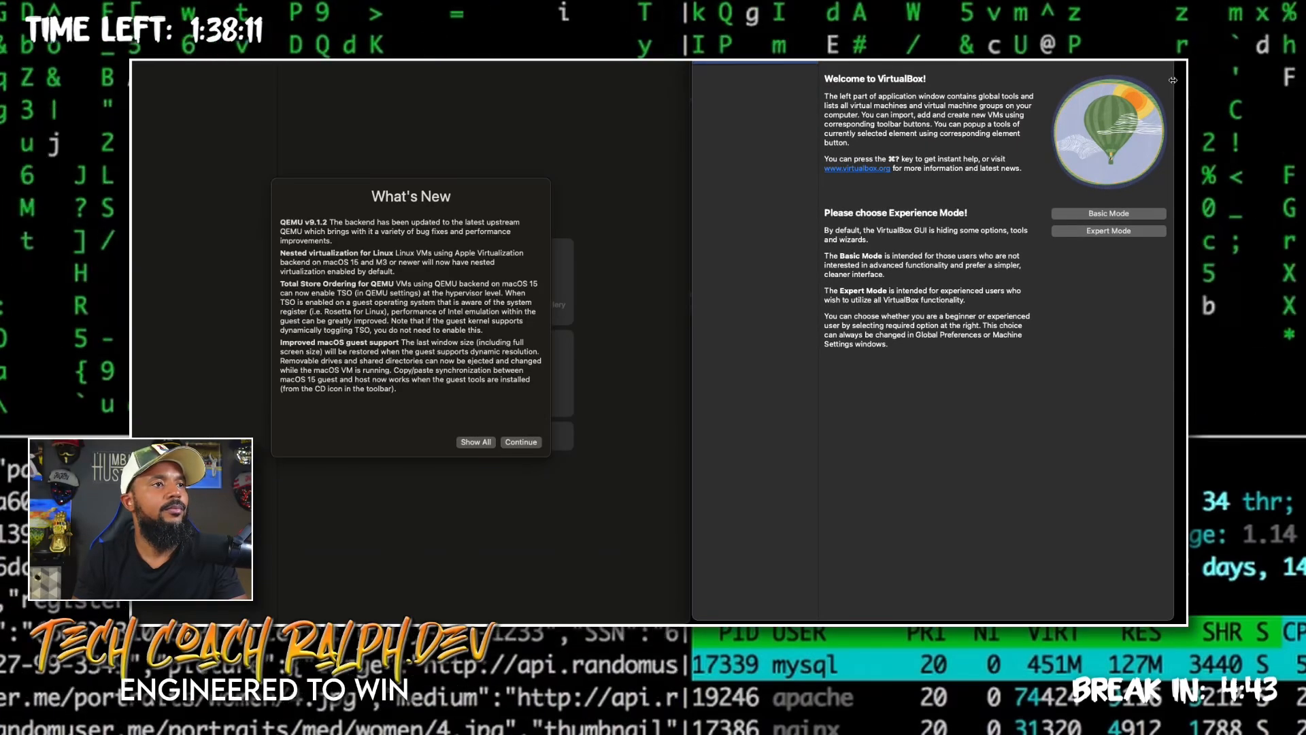
drag(1174, 82, 1248, 82)
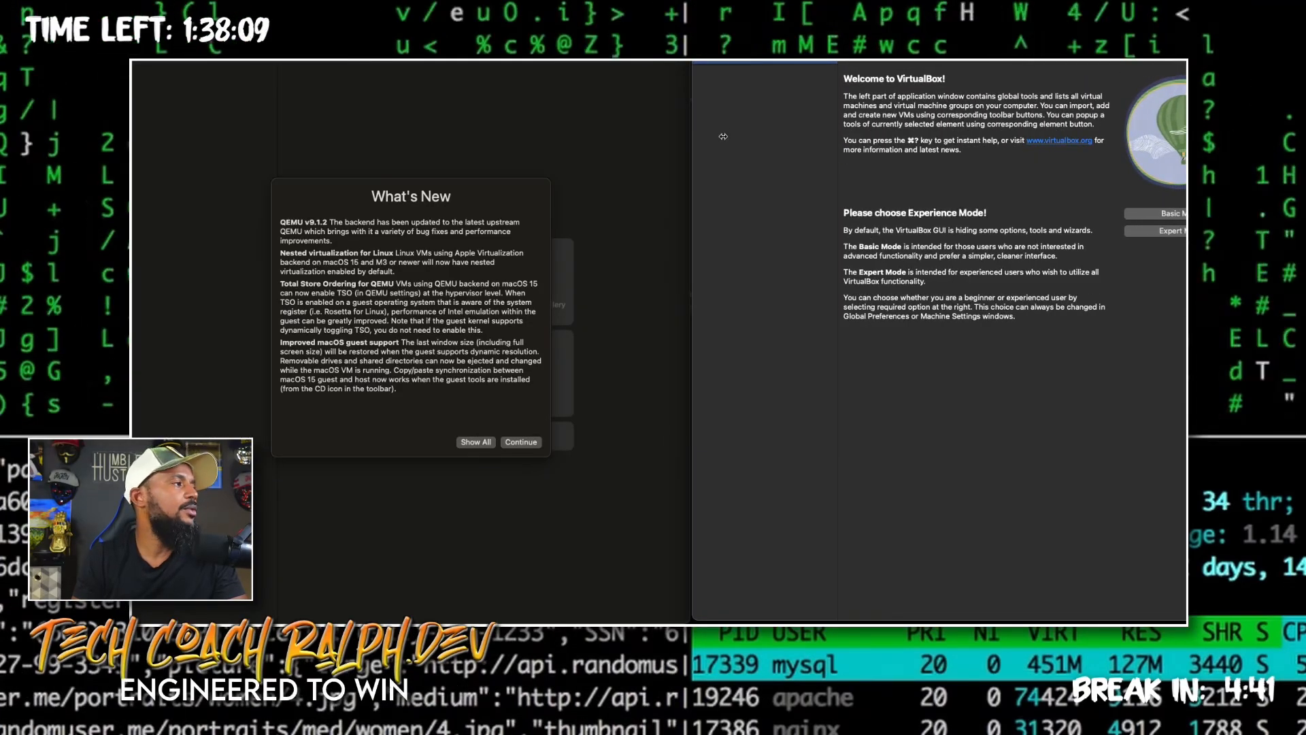
Dismiss UTM's What's New notes and start creating a new virtual machine in both UTM and VirtualBox
click(524, 443)
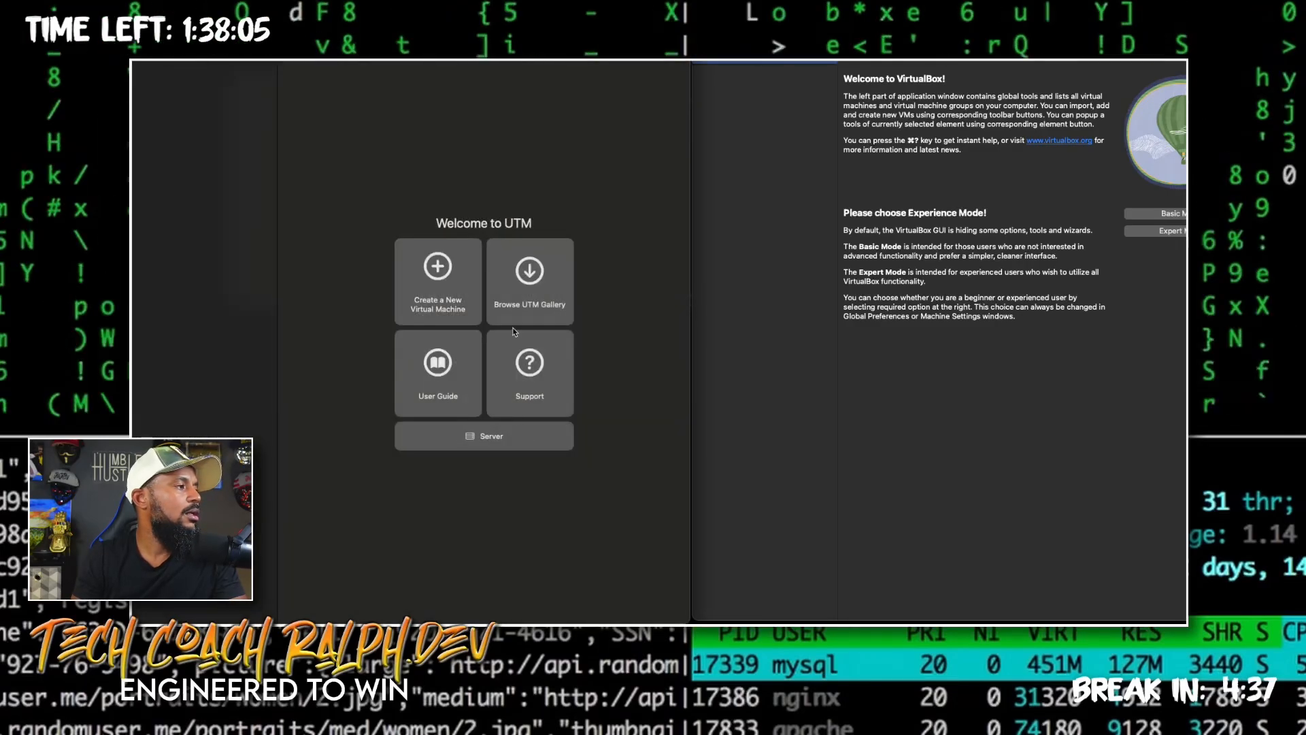
click(441, 307)
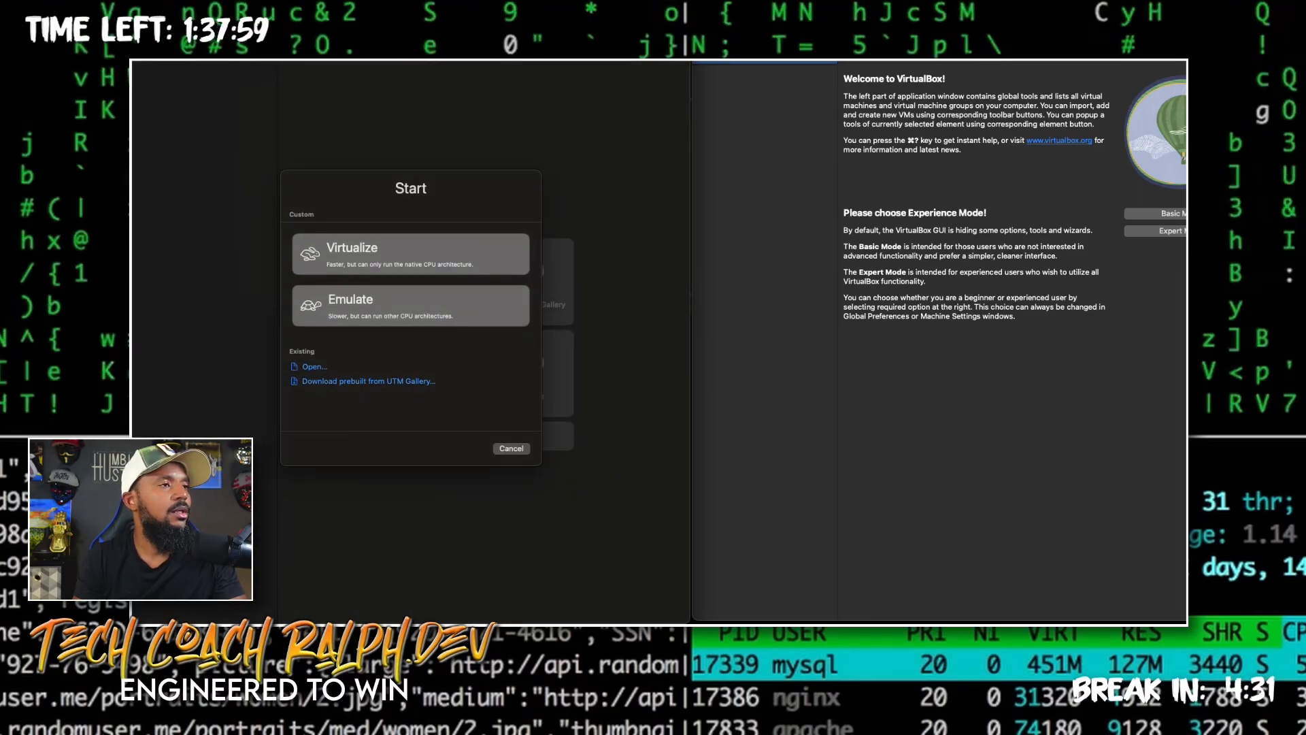
key(super+n)
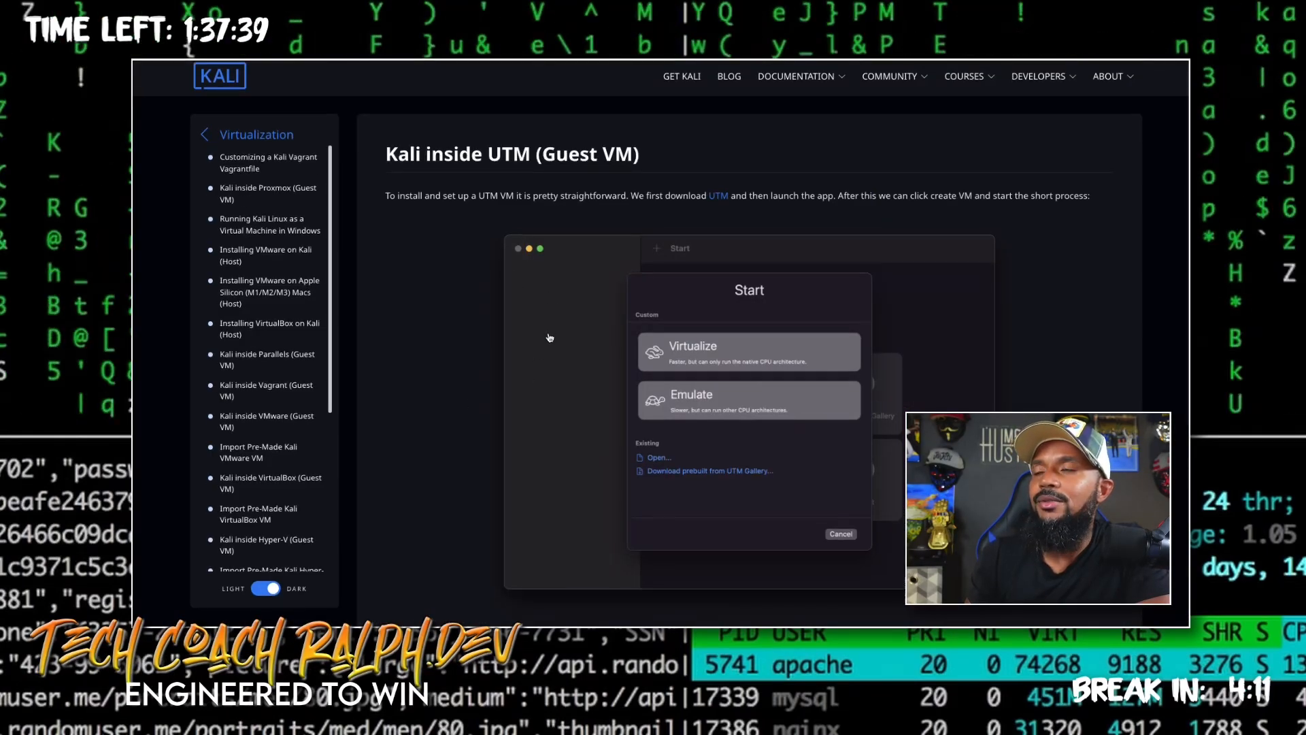
Read the Kali inside UTM (Guest VM) guide in the browser, from choosing the virtualization type through to the shared directory and summary
scroll(550, 338, down, 1)
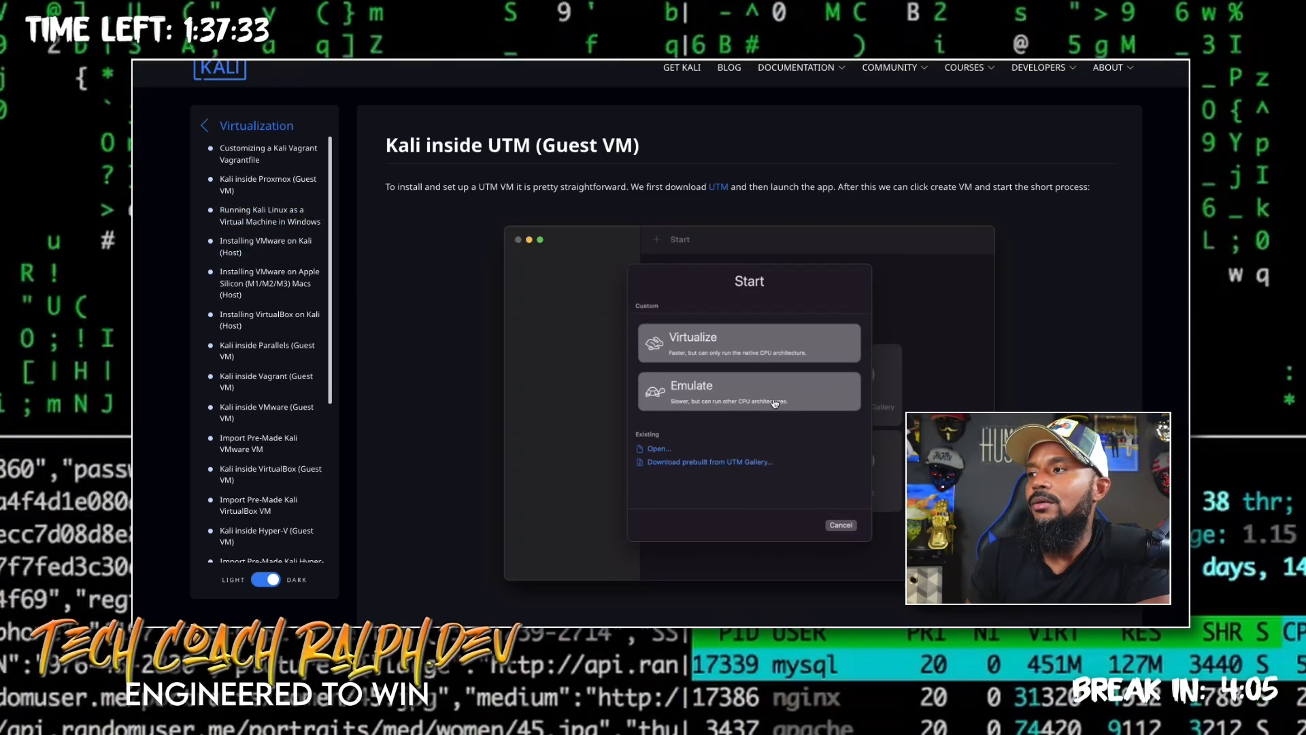
scroll(774, 402, down, 1)
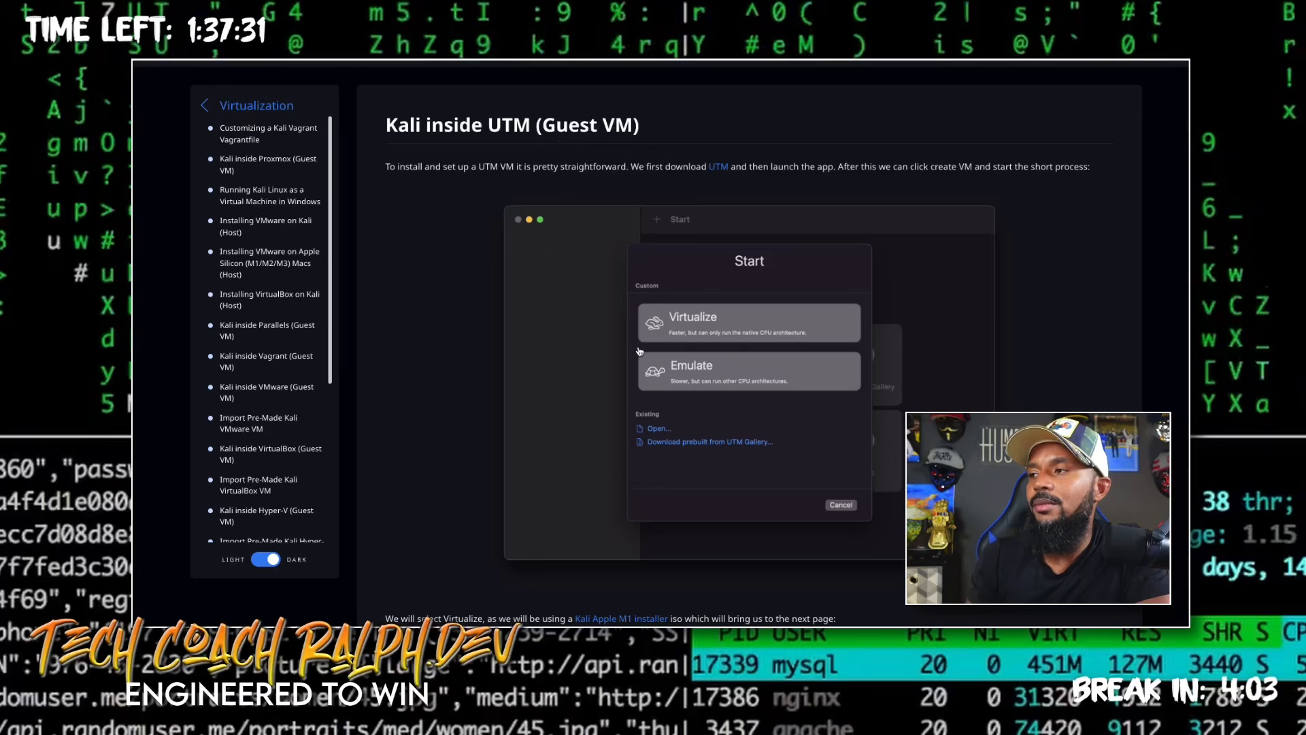
scroll(428, 340, down, 5)
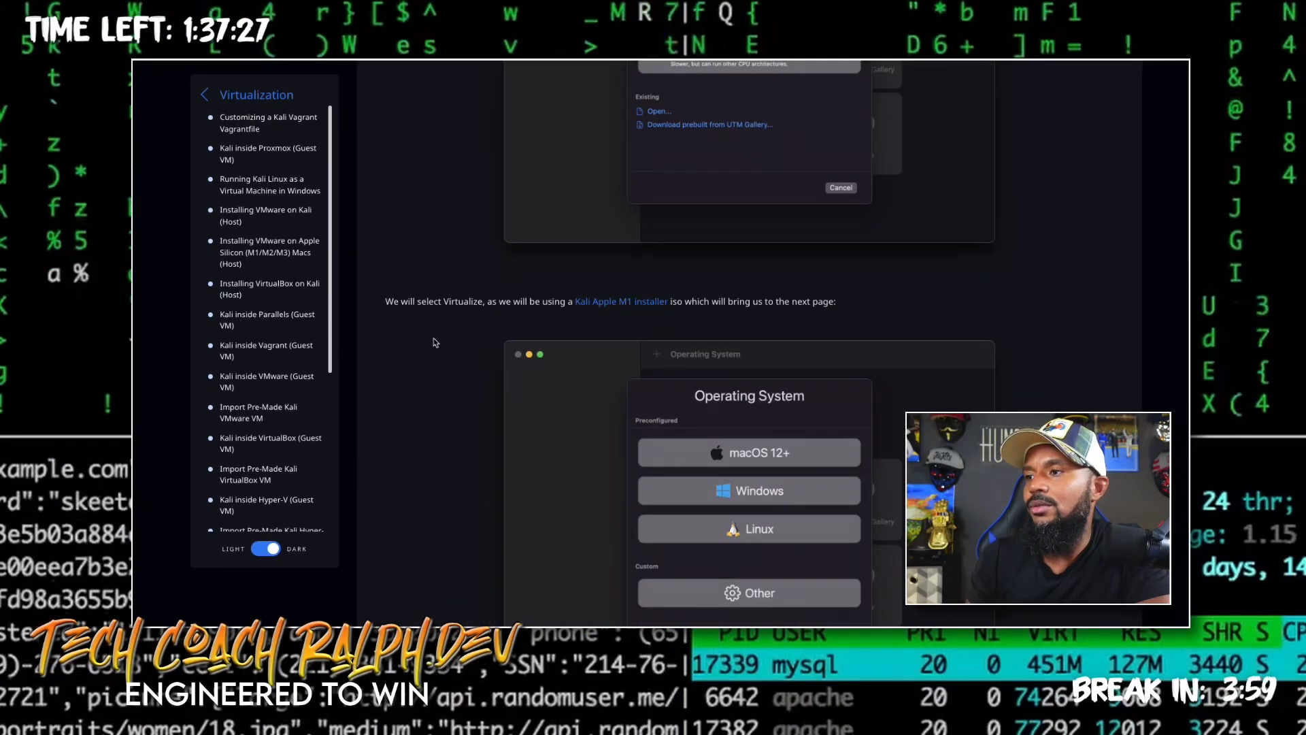
scroll(435, 342, up, 2)
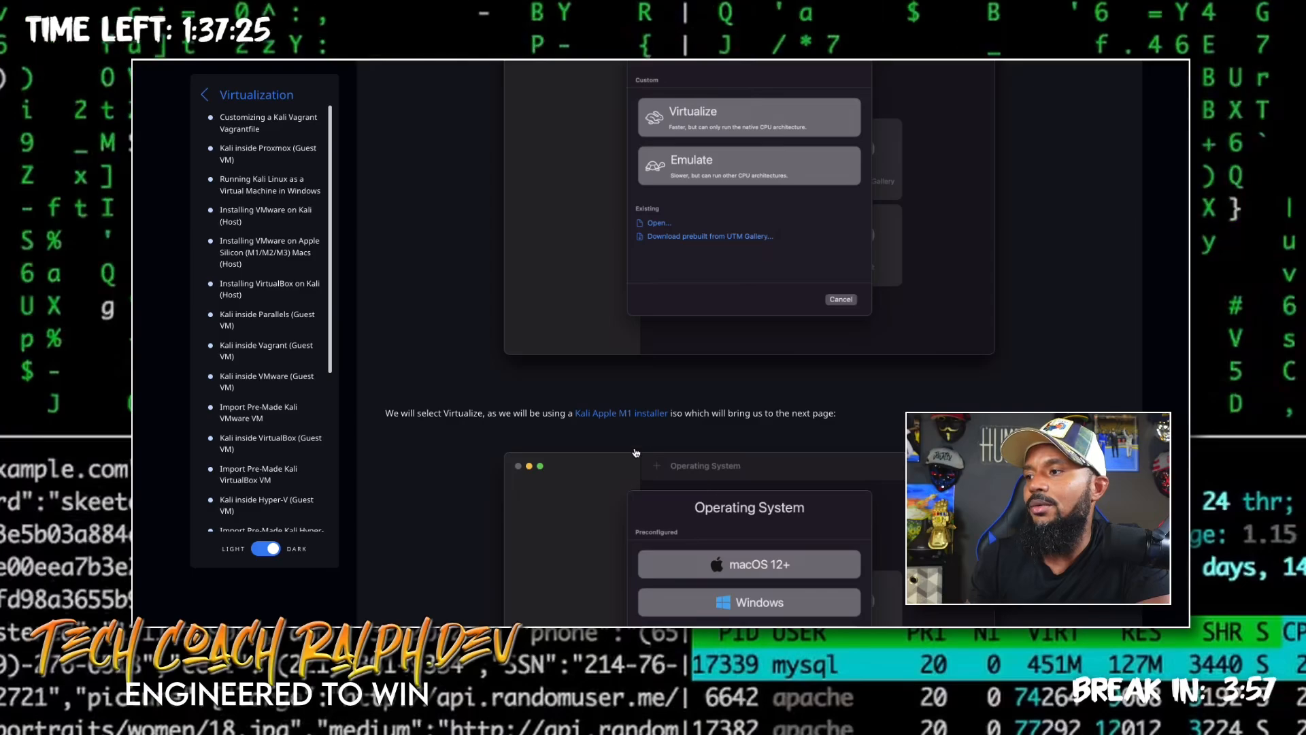
scroll(735, 449, down, 3)
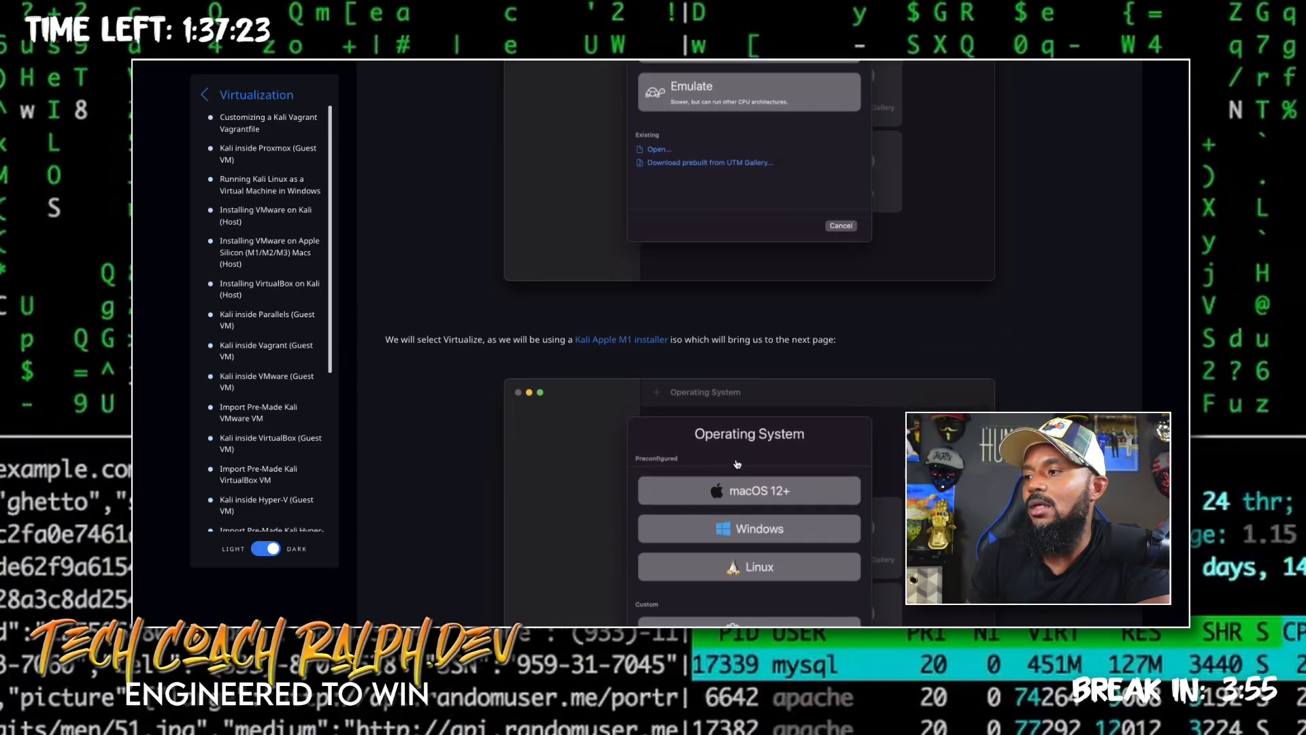
scroll(620, 430, down, 6)
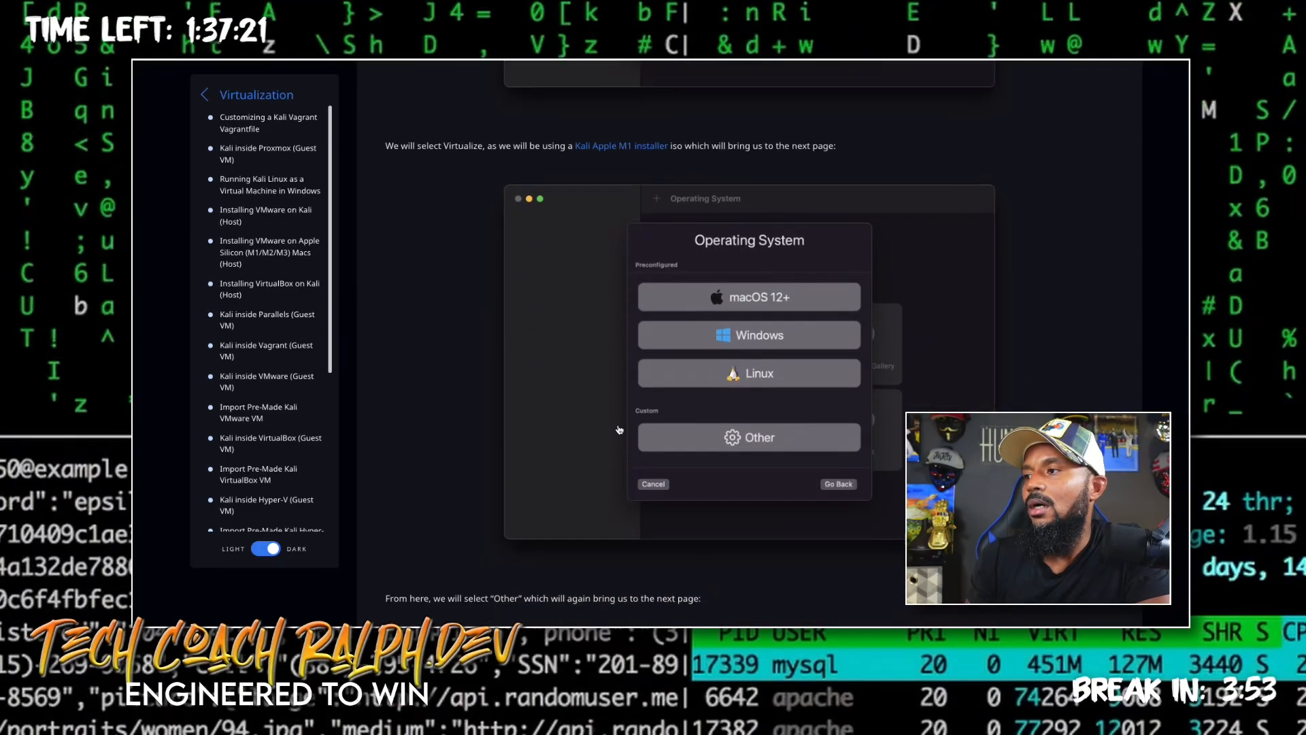
scroll(620, 430, down, 2)
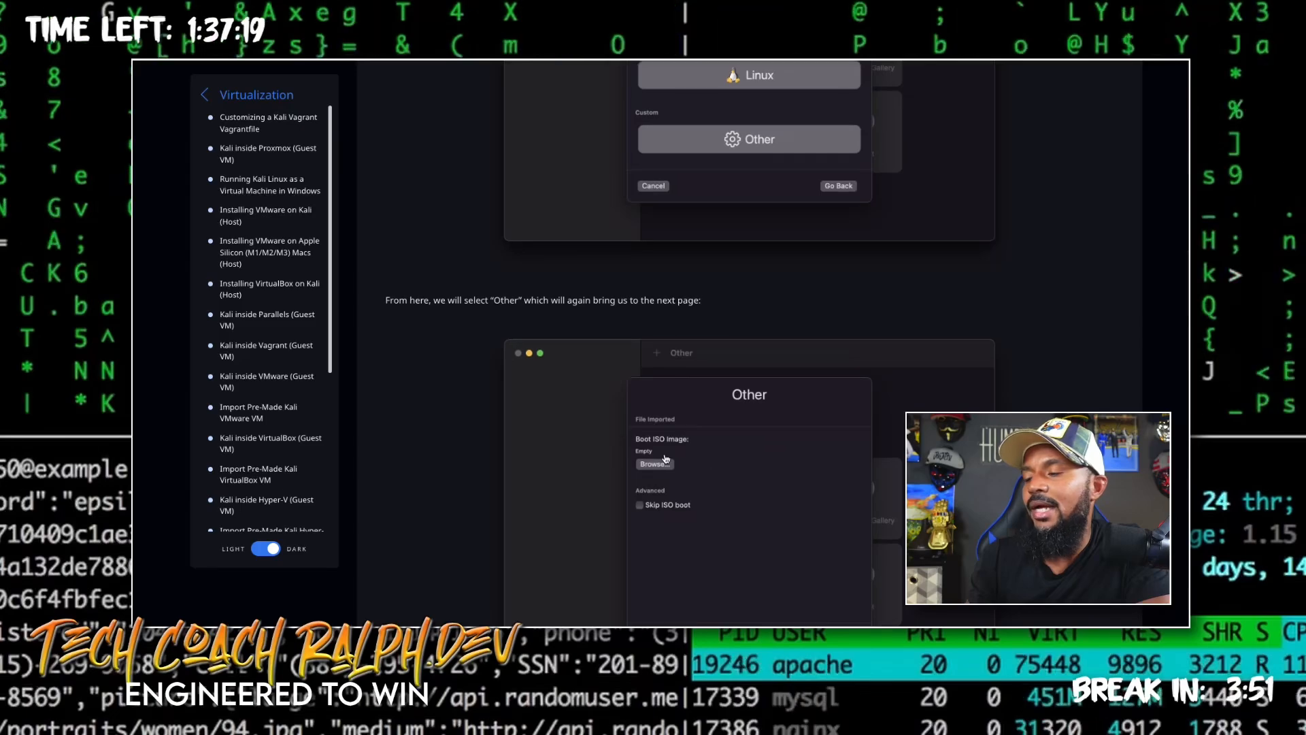
scroll(684, 463, down, 2)
scroll(684, 463, down, 6)
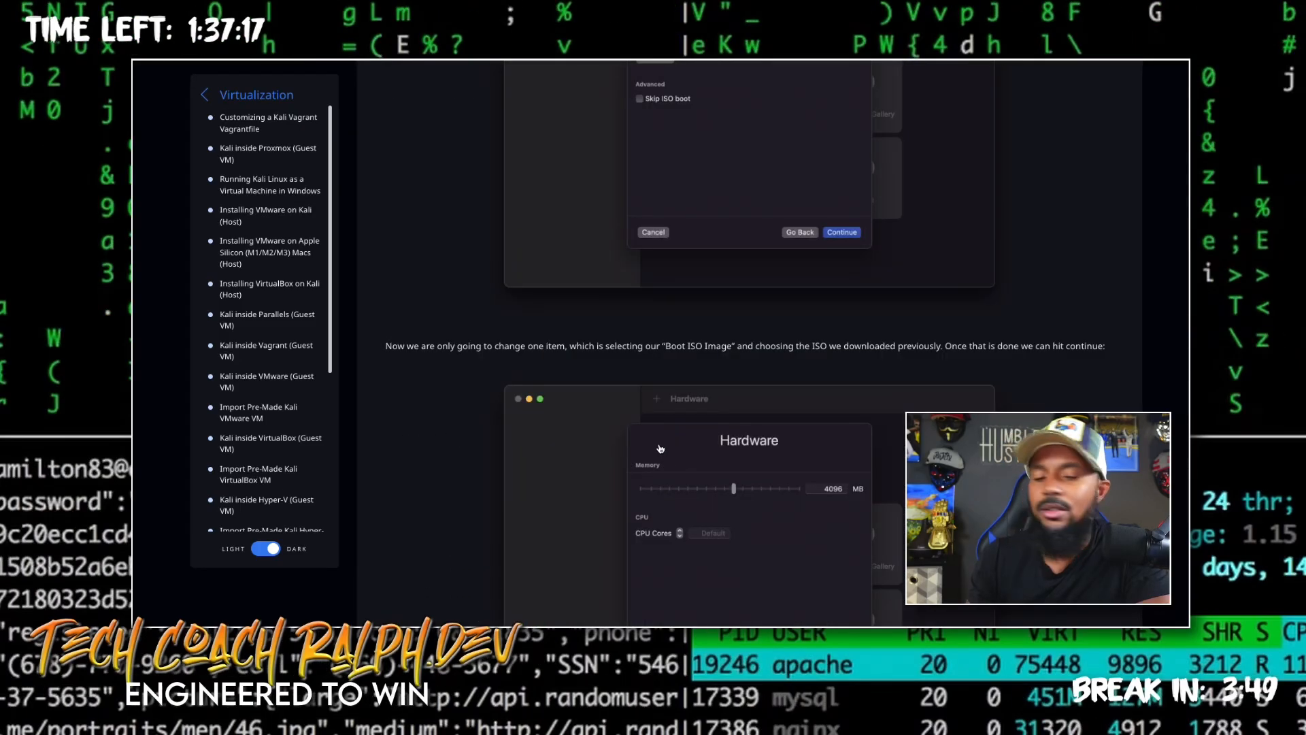
scroll(782, 463, down, 1)
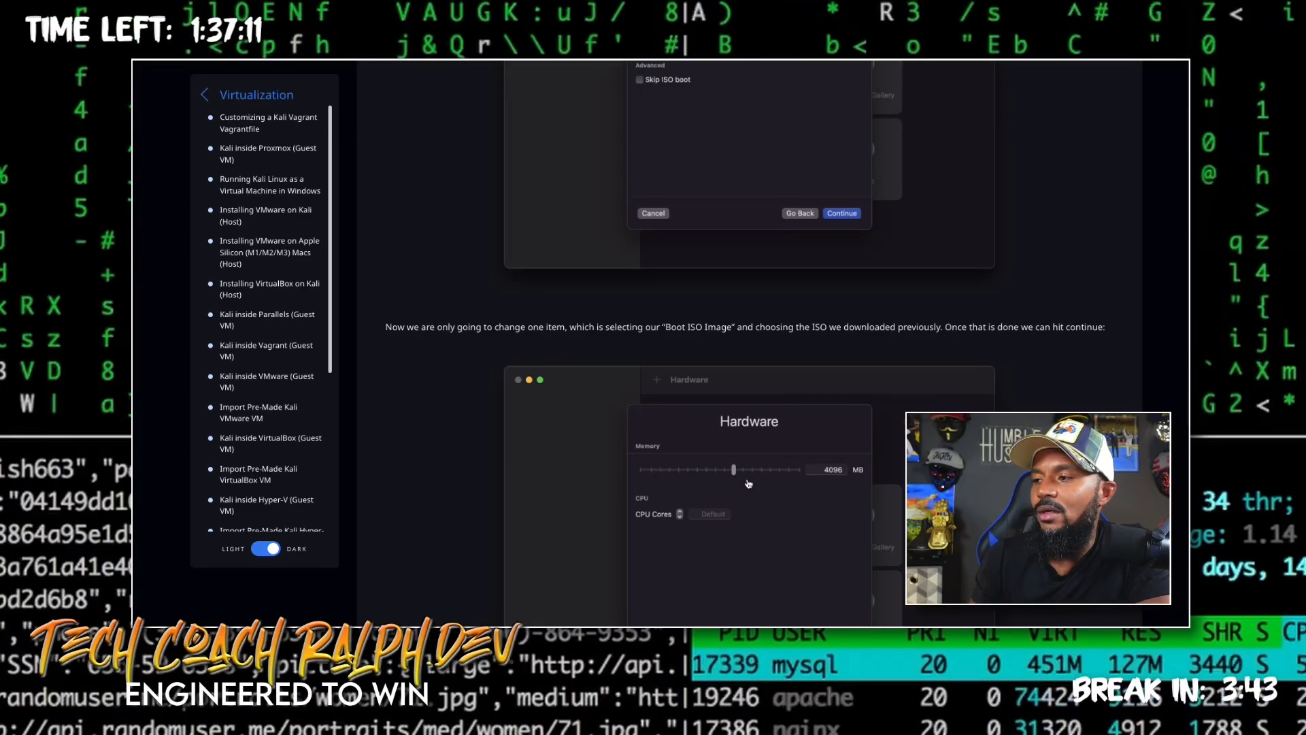
scroll(746, 511, down, 4)
scroll(746, 511, down, 9)
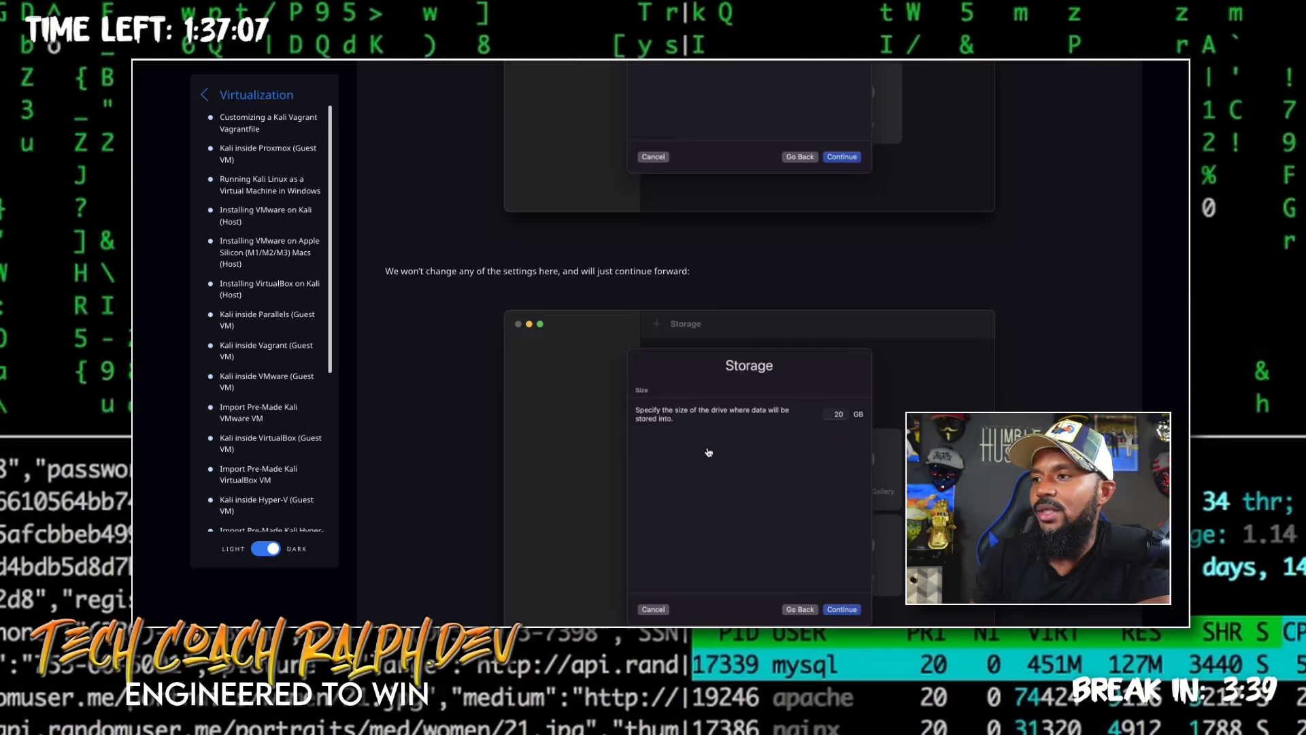
scroll(745, 510, down, 9)
scroll(712, 468, down, 1)
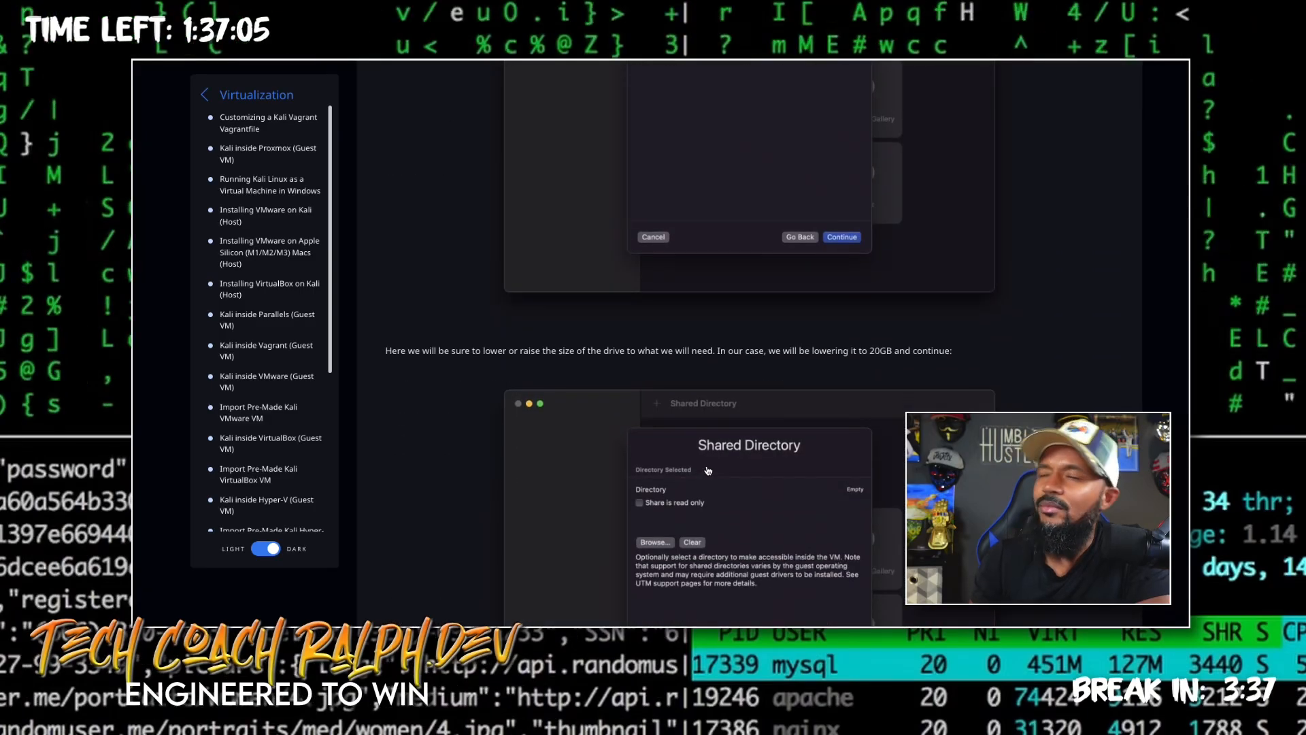
scroll(702, 470, down, 6)
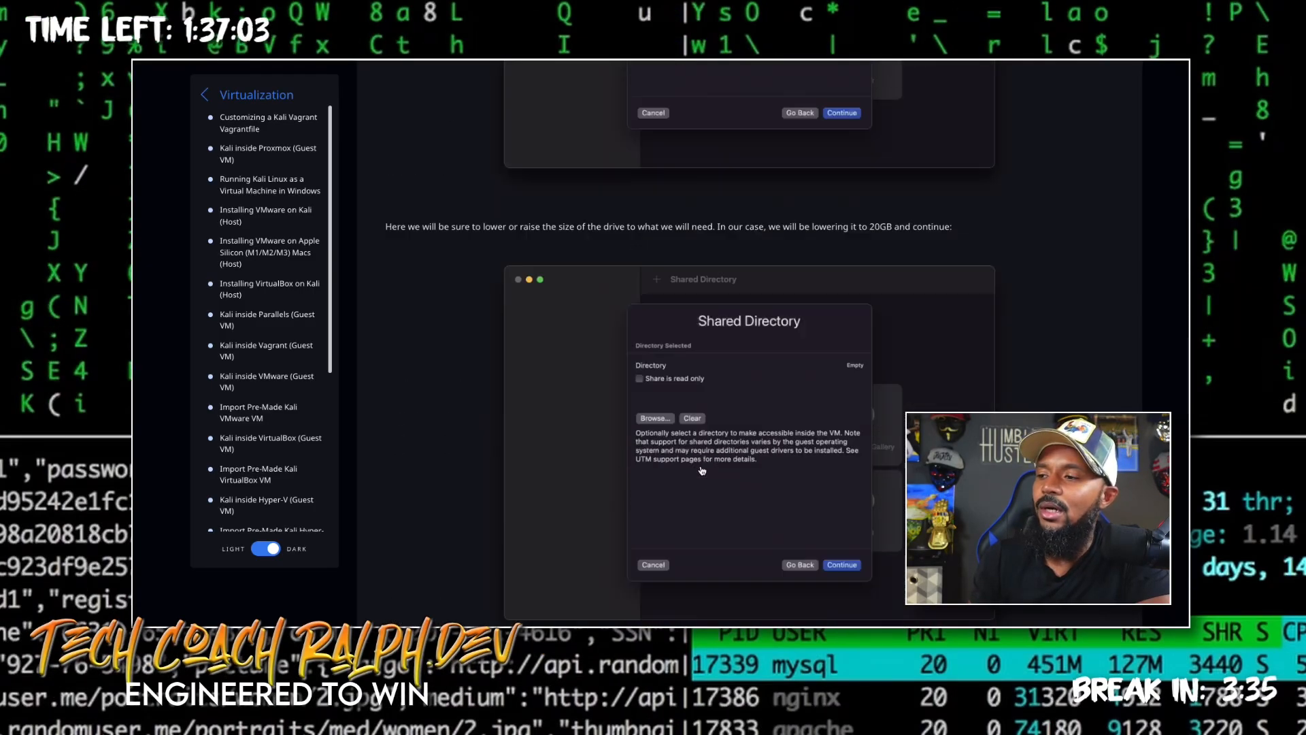
scroll(702, 474, down, 2)
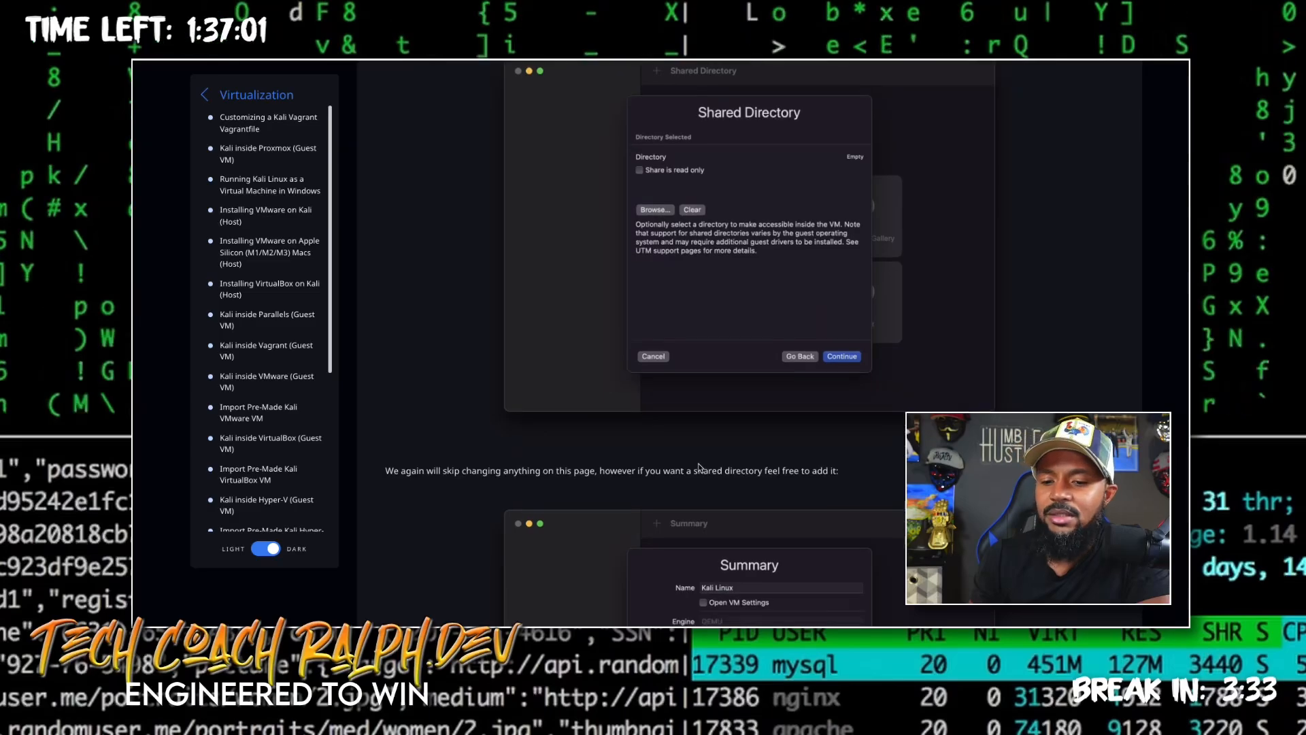
scroll(701, 466, down, 3)
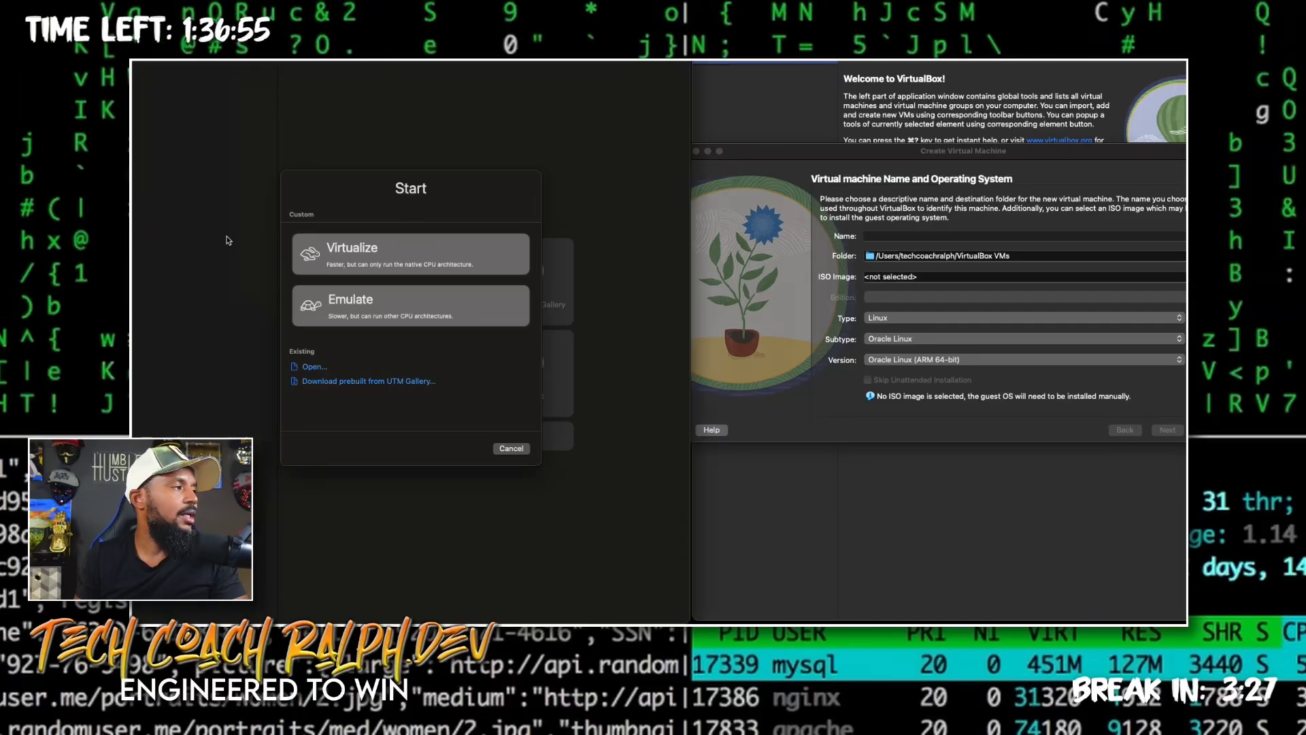
Choose Virtualize for the new UTM machine, look at the macOS 12+ and Linux setup pages, and pick Other as the operating system
click(417, 252)
click(417, 251)
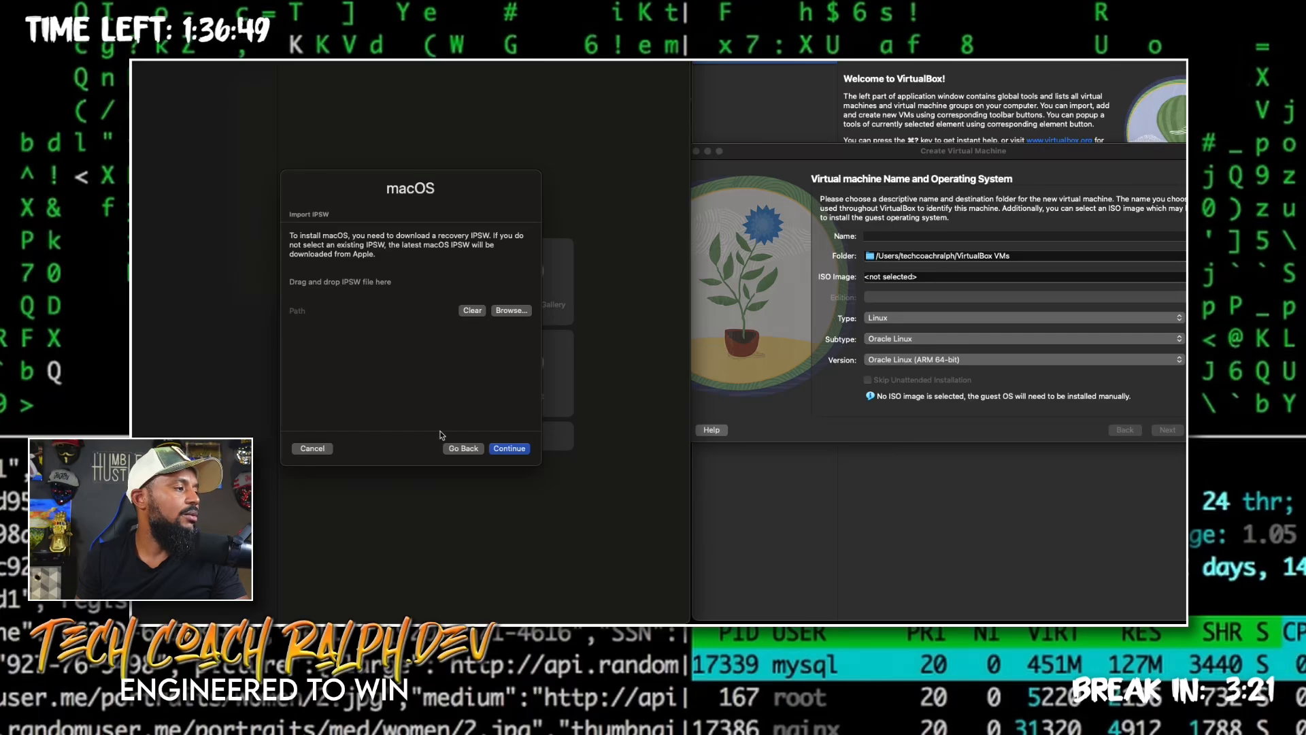
click(463, 448)
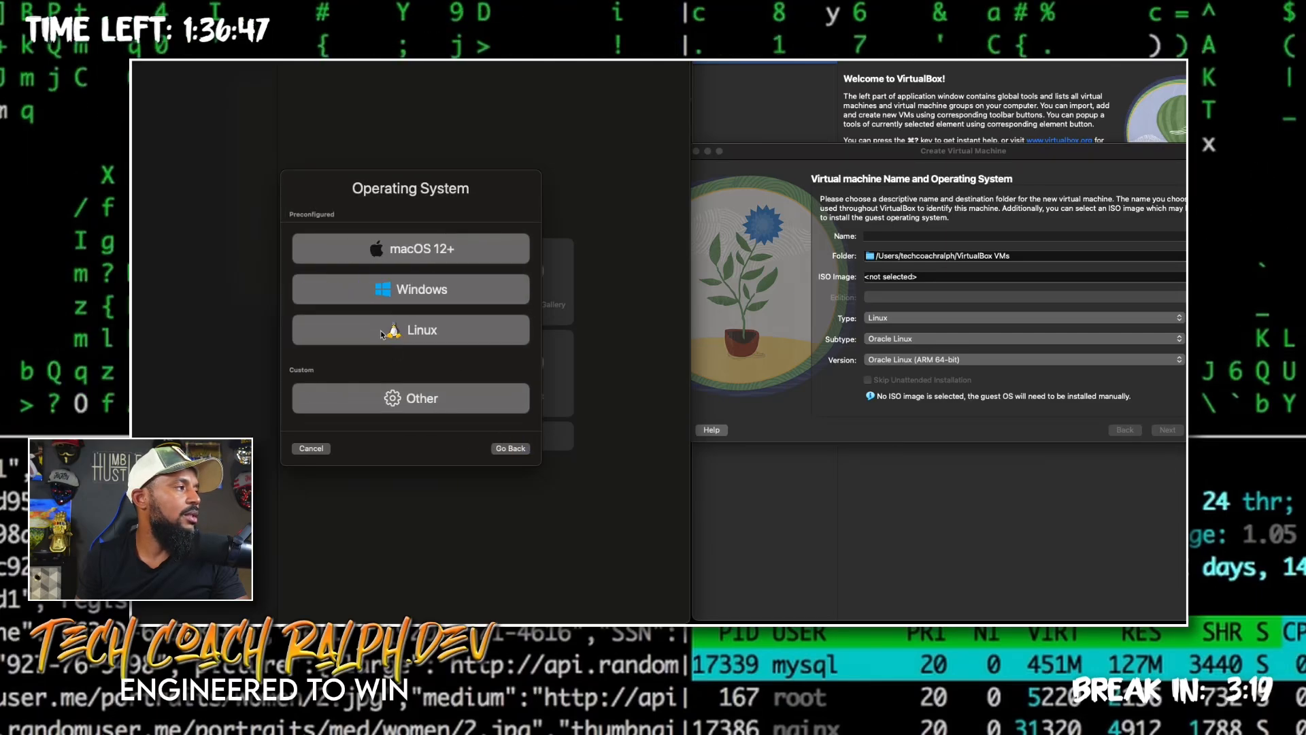
click(382, 330)
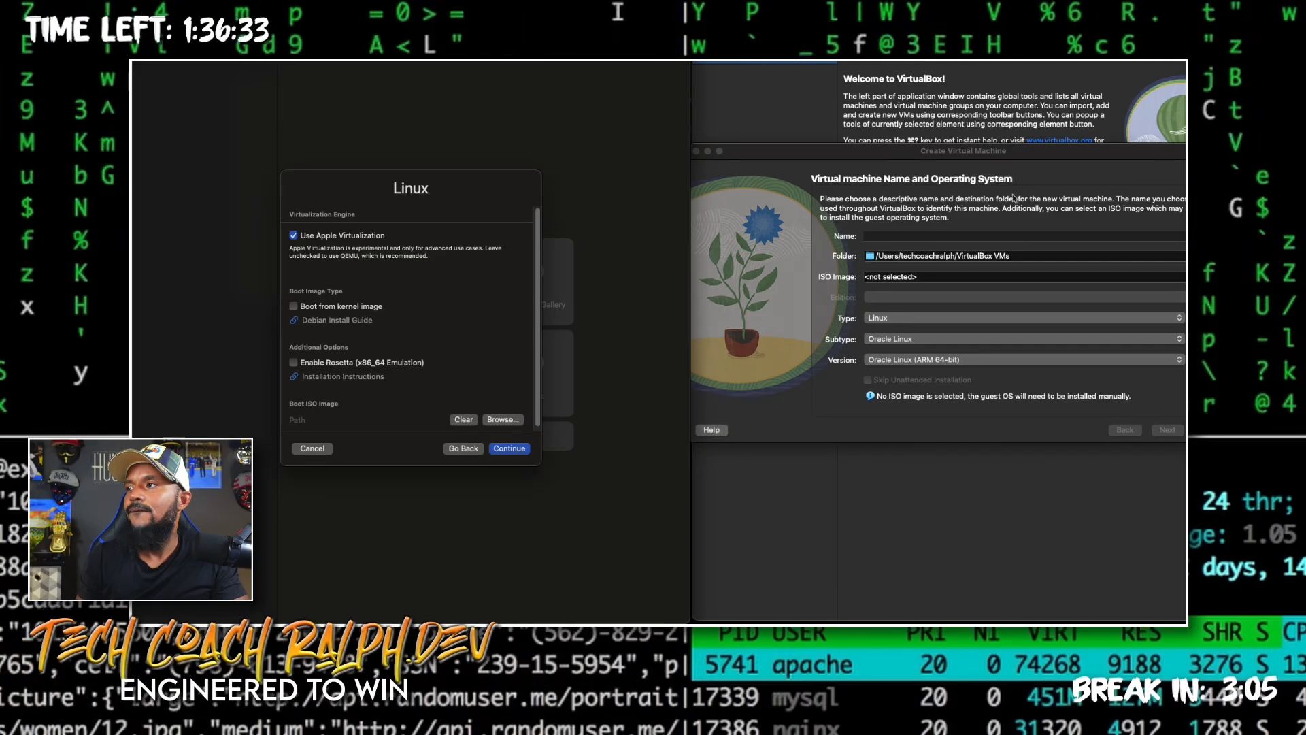
click(464, 448)
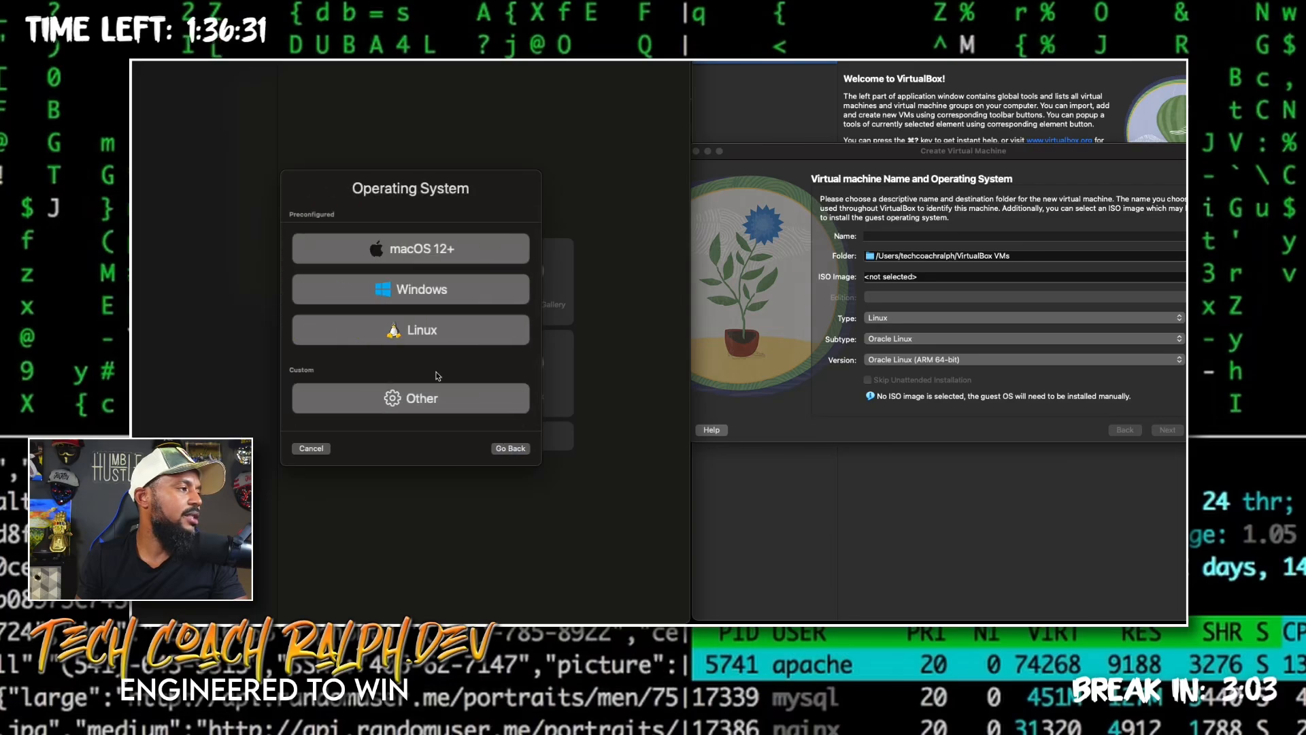
click(381, 405)
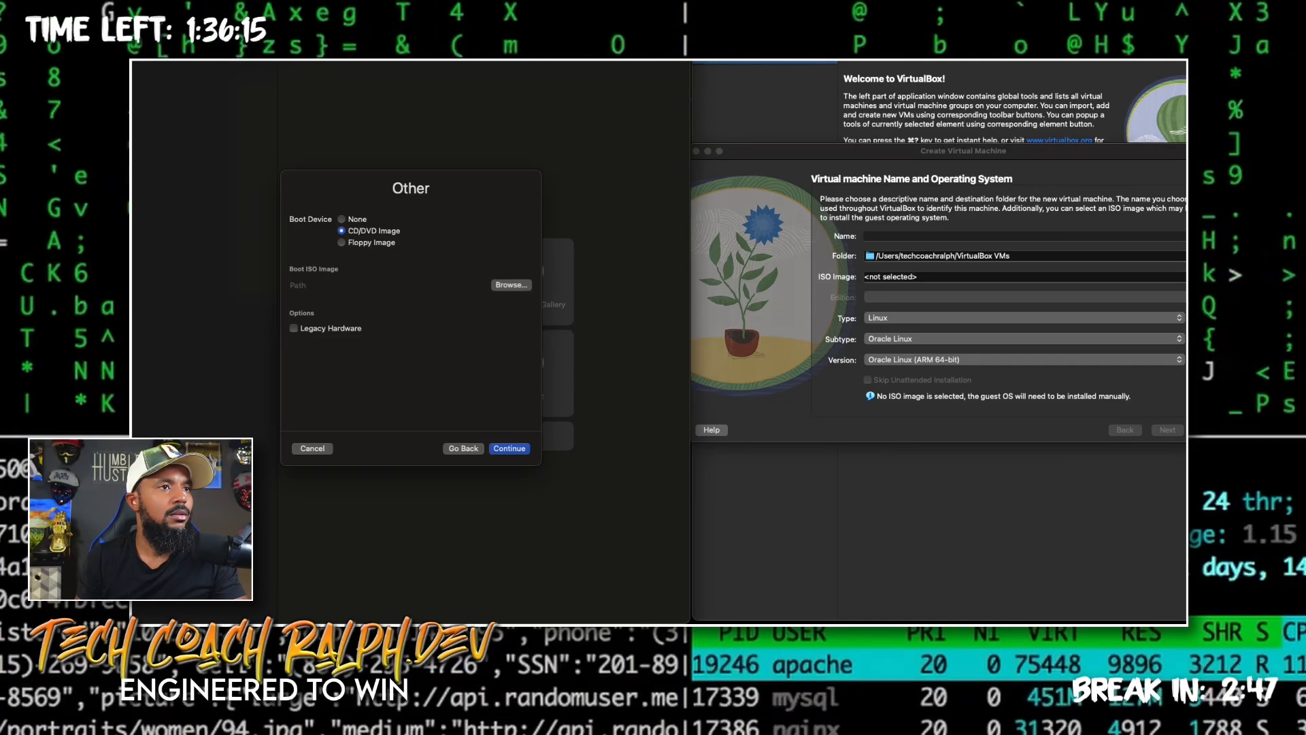
Cancel VirtualBox's Create Virtual Machine wizard and narrow its manager window to fit the desktop beside UTM
key(Escape)
drag(1229, 340, 1185, 341)
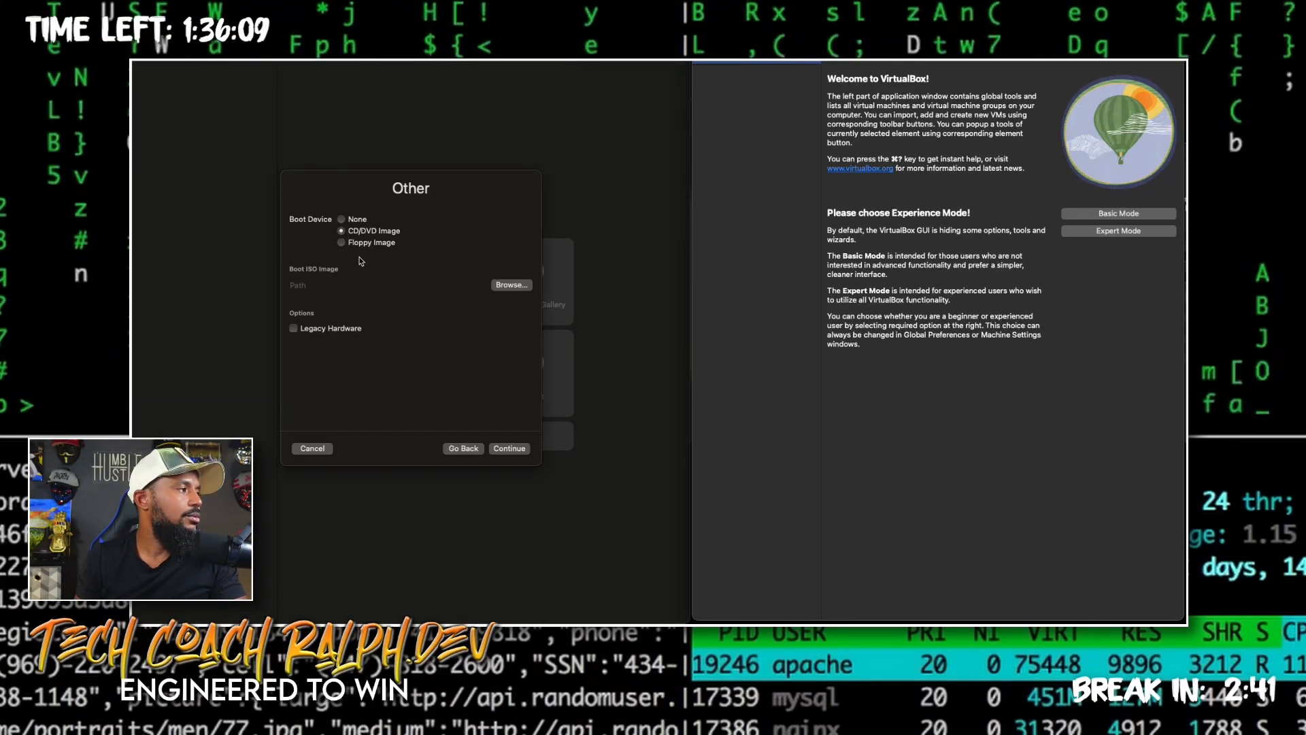
Set UTM's boot ISO image to kali-linux-2024.4-installer-arm64.iso from the Software folder in Downloads and continue to the hardware settings
click(514, 289)
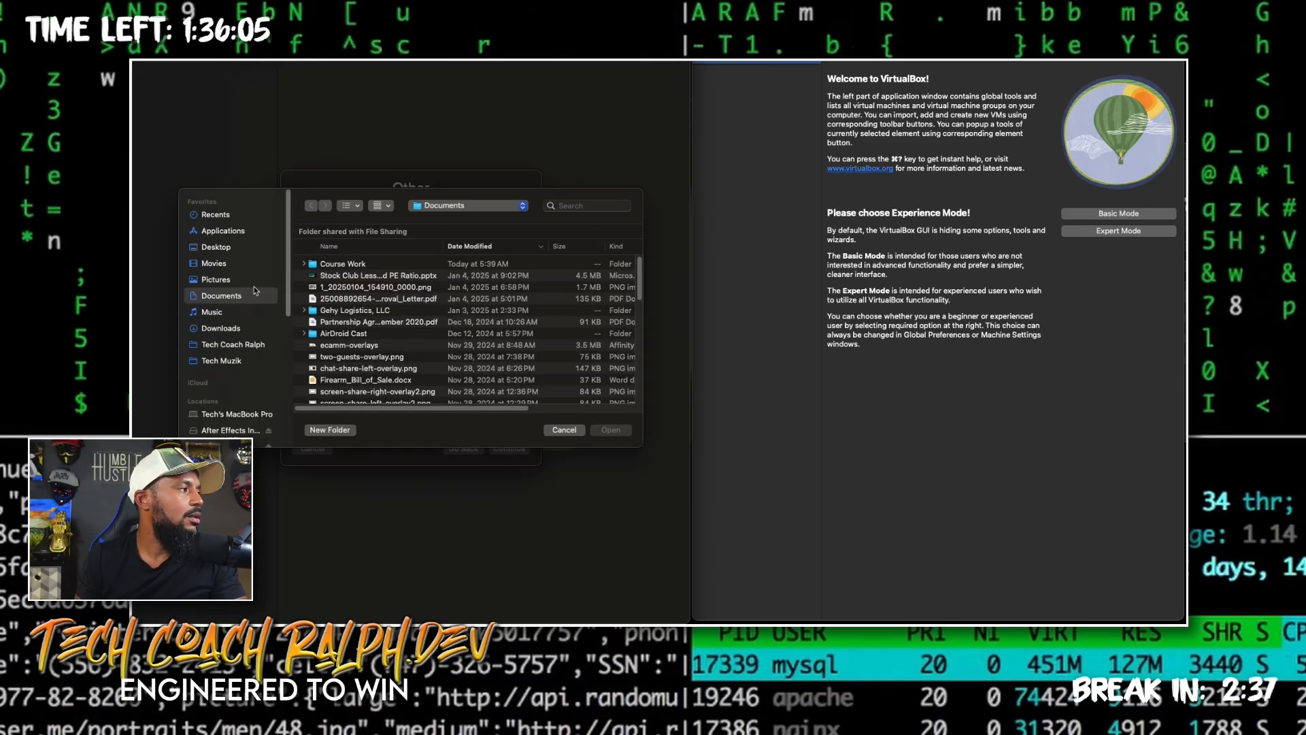
click(221, 328)
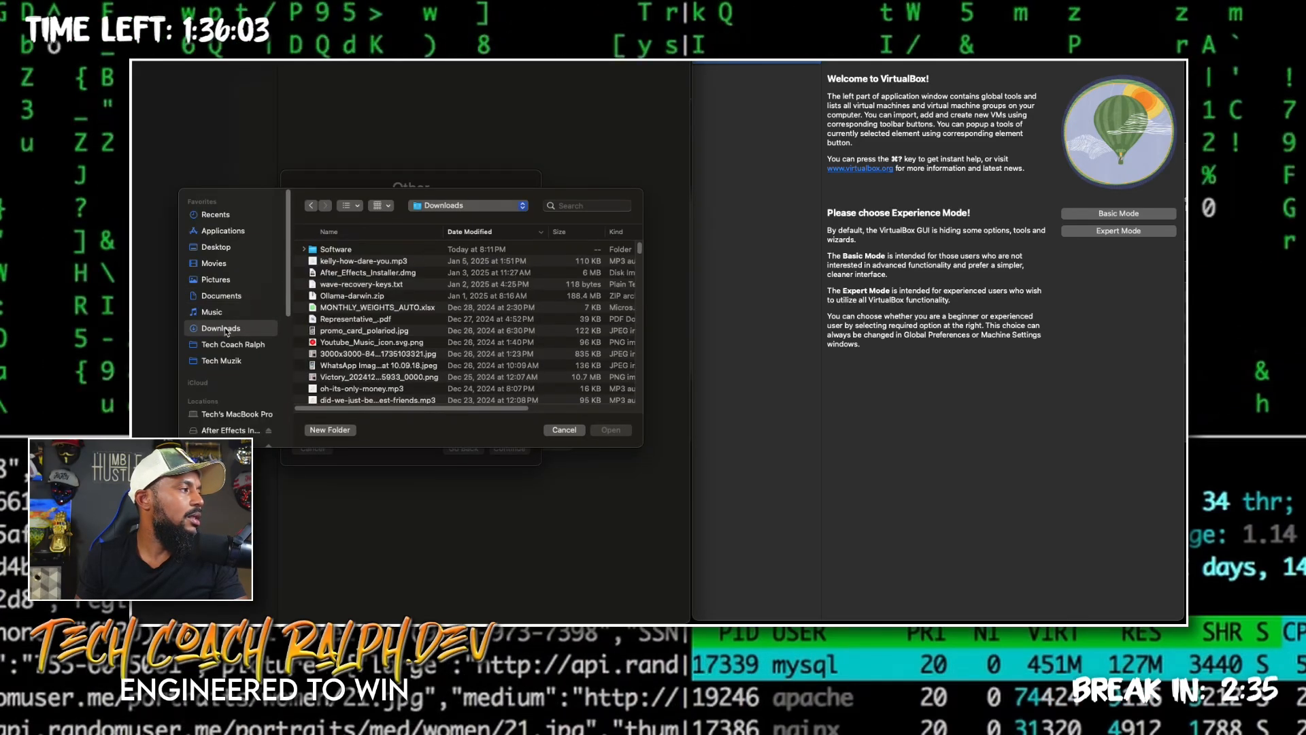
double_click(340, 249)
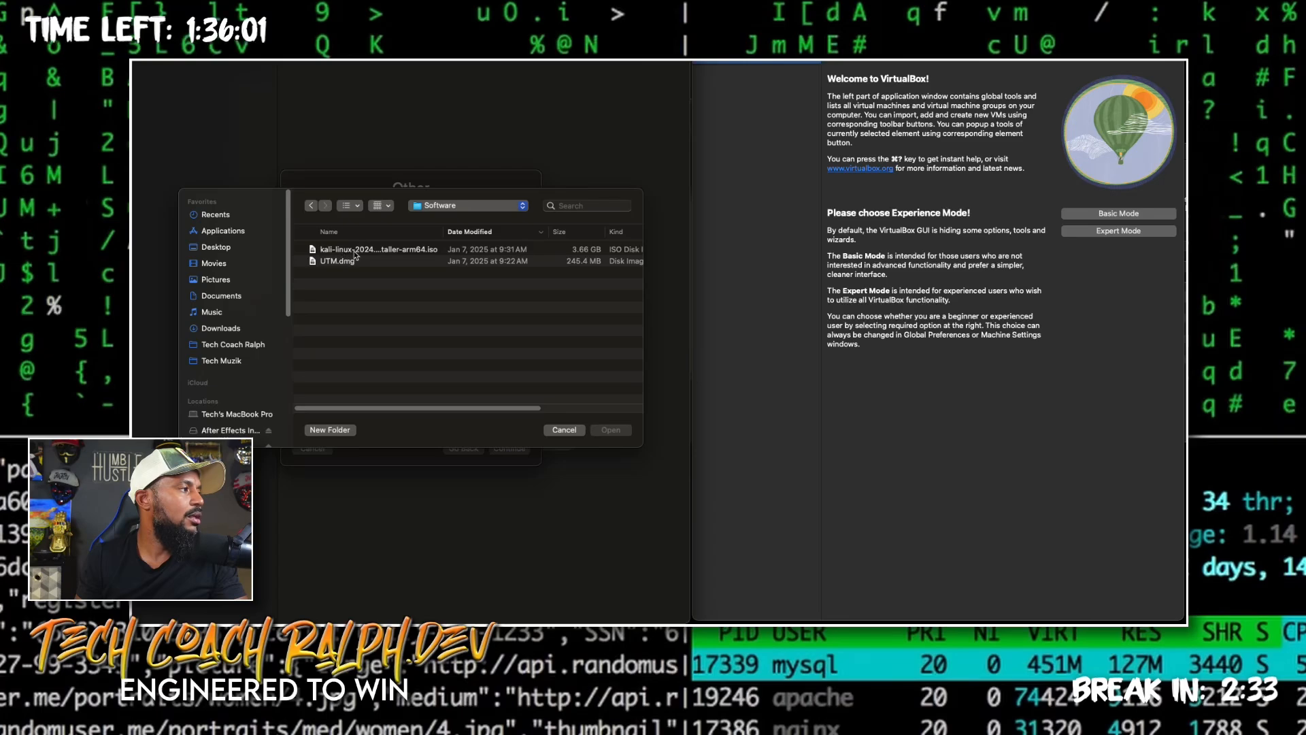
click(355, 252)
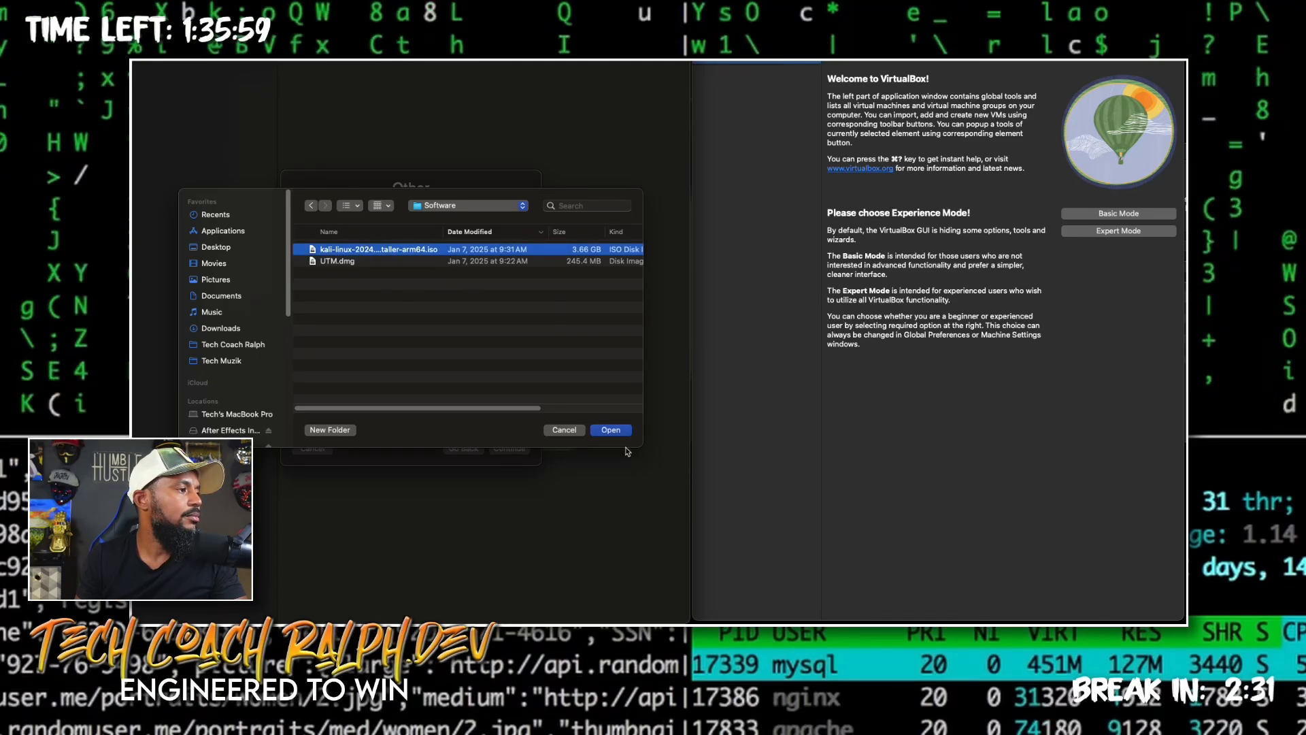
click(611, 429)
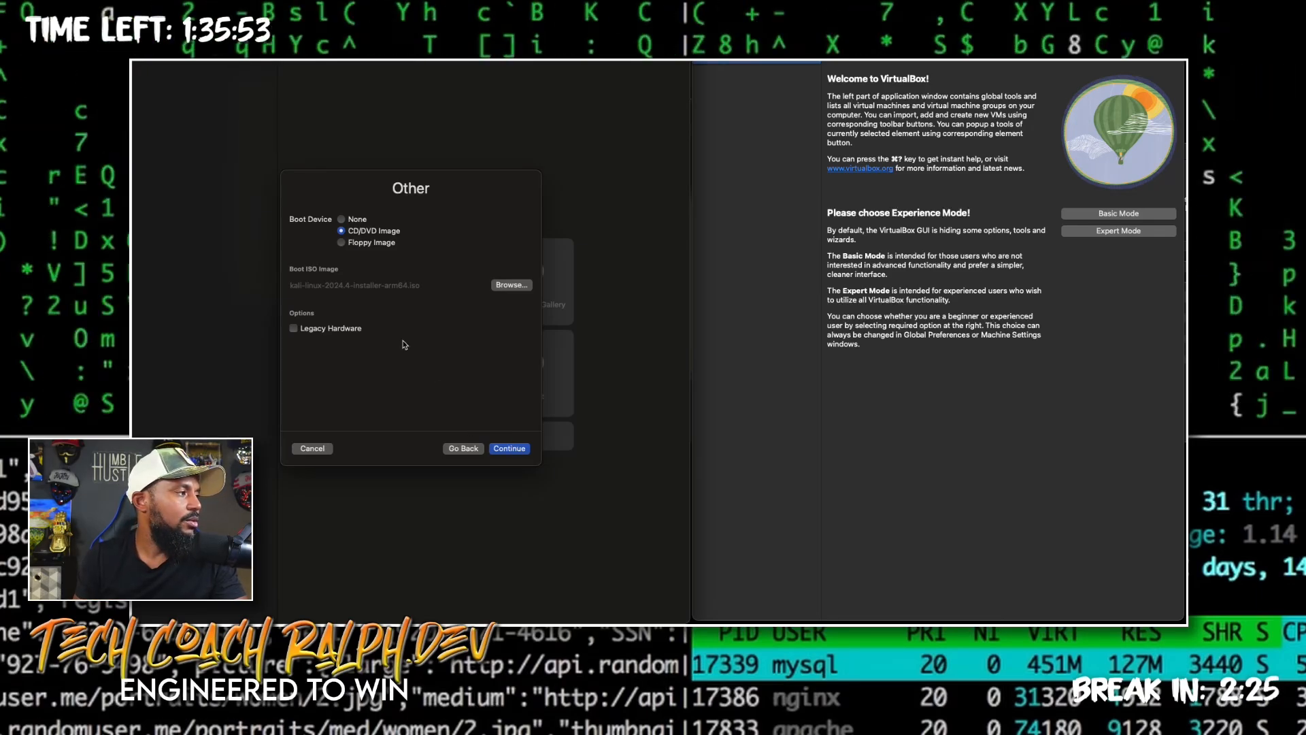
click(501, 449)
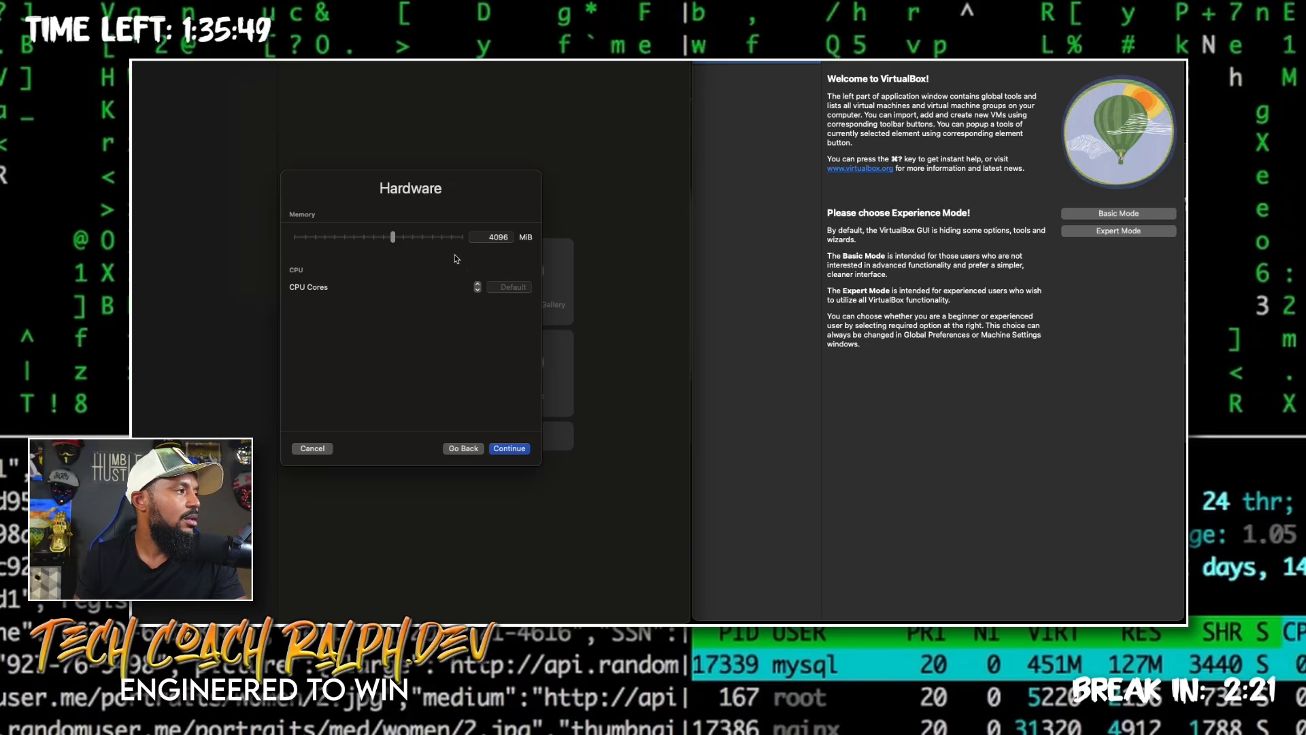
Set the virtual drive size to 40 GiB, keeping the default hardware and no shared directory, and proceed to the machine's summary
click(501, 448)
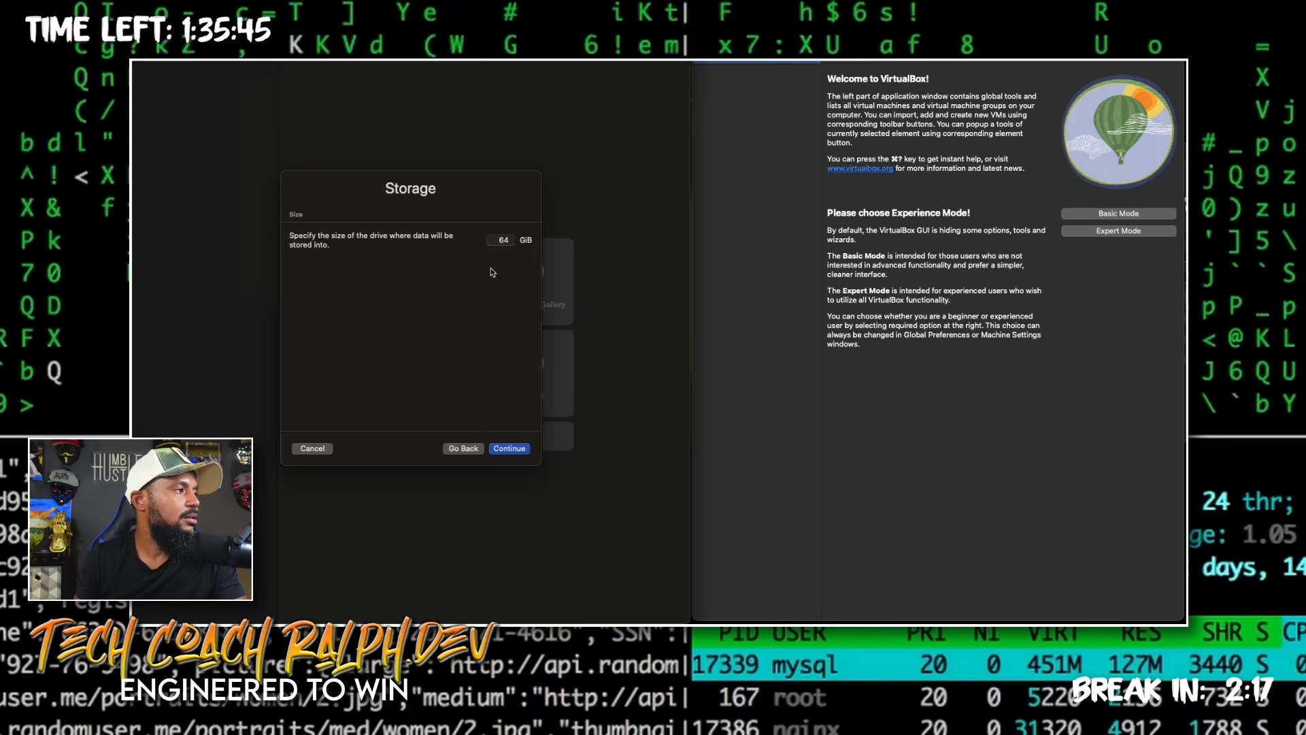
double_click(505, 240)
text(40)
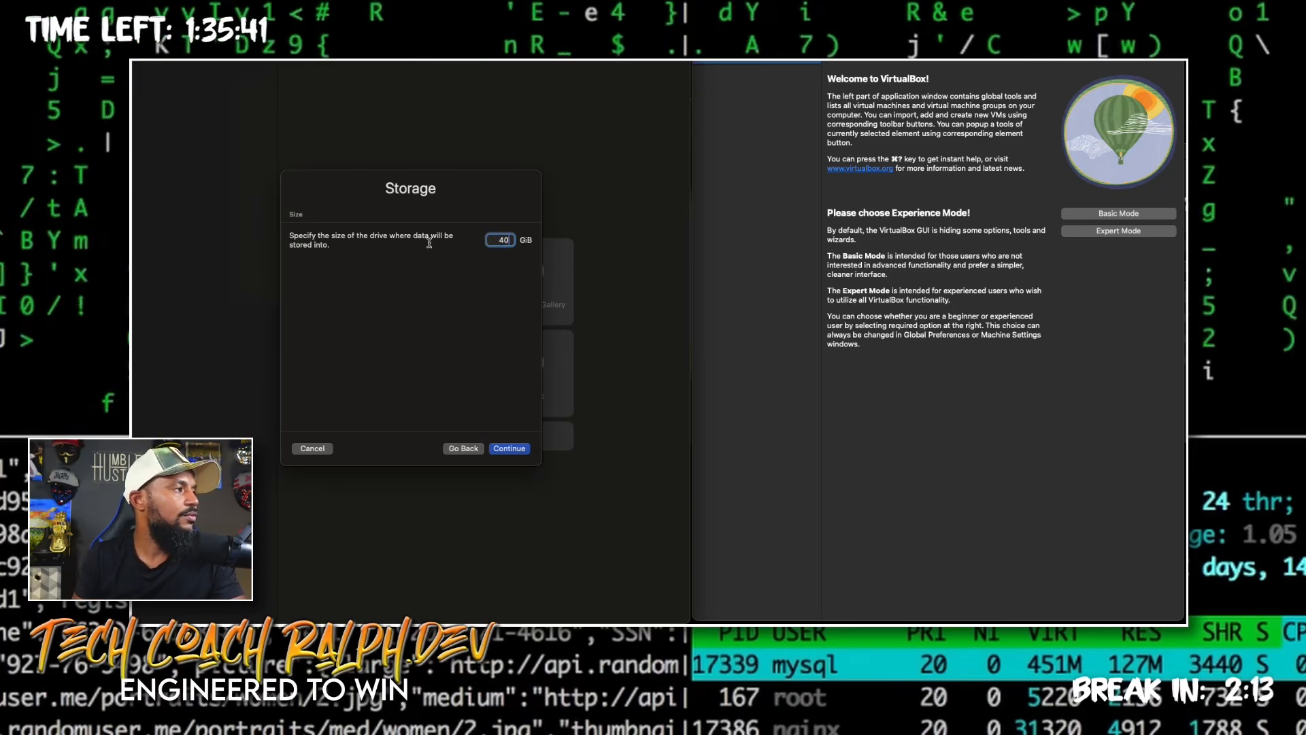
click(508, 449)
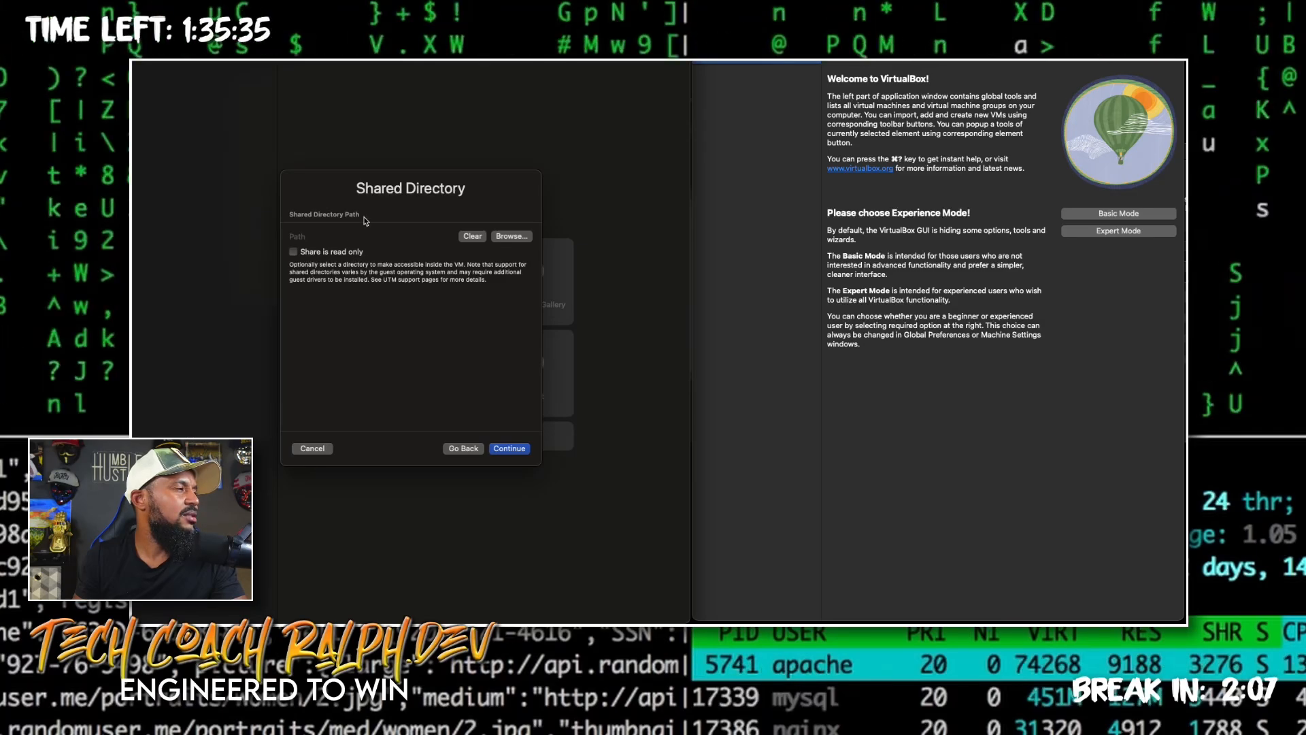
click(509, 448)
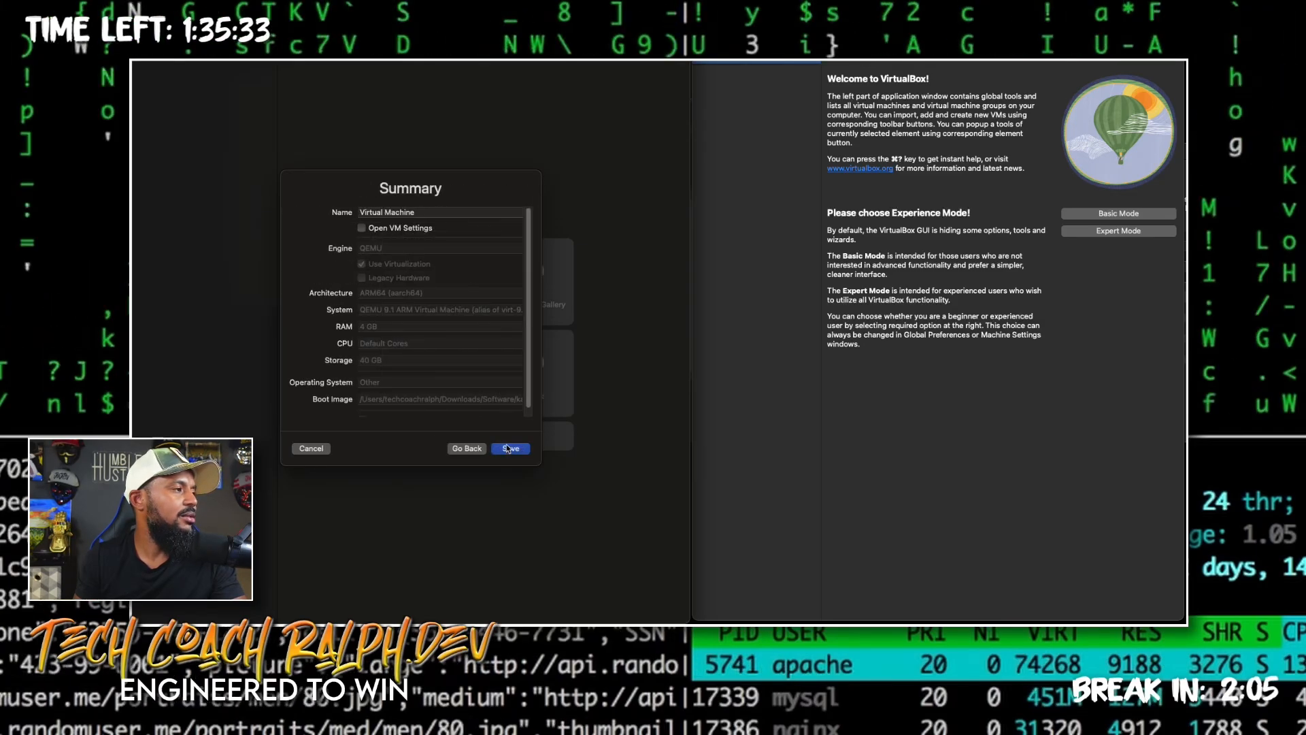
Name the new UTM machine UTM Kali Linux and save it
triple_click(403, 213)
text(UTM)
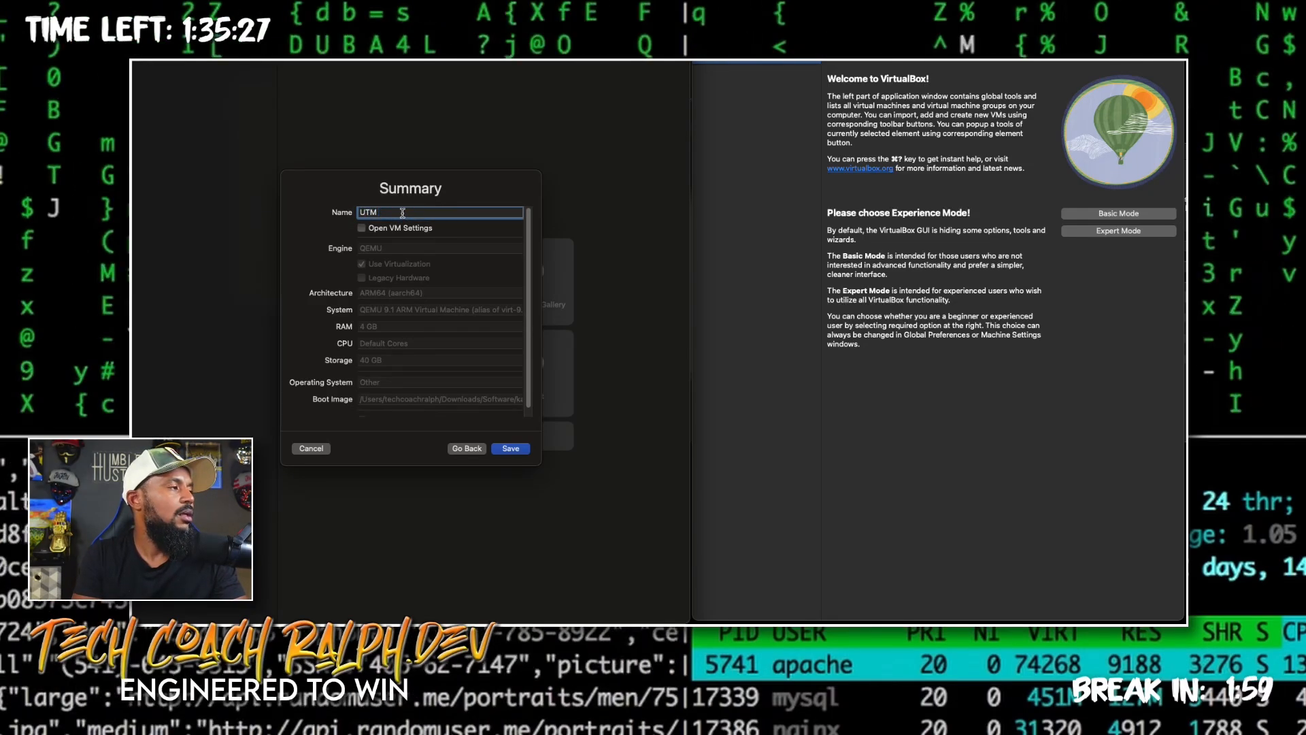
text( k)
text(Kali)
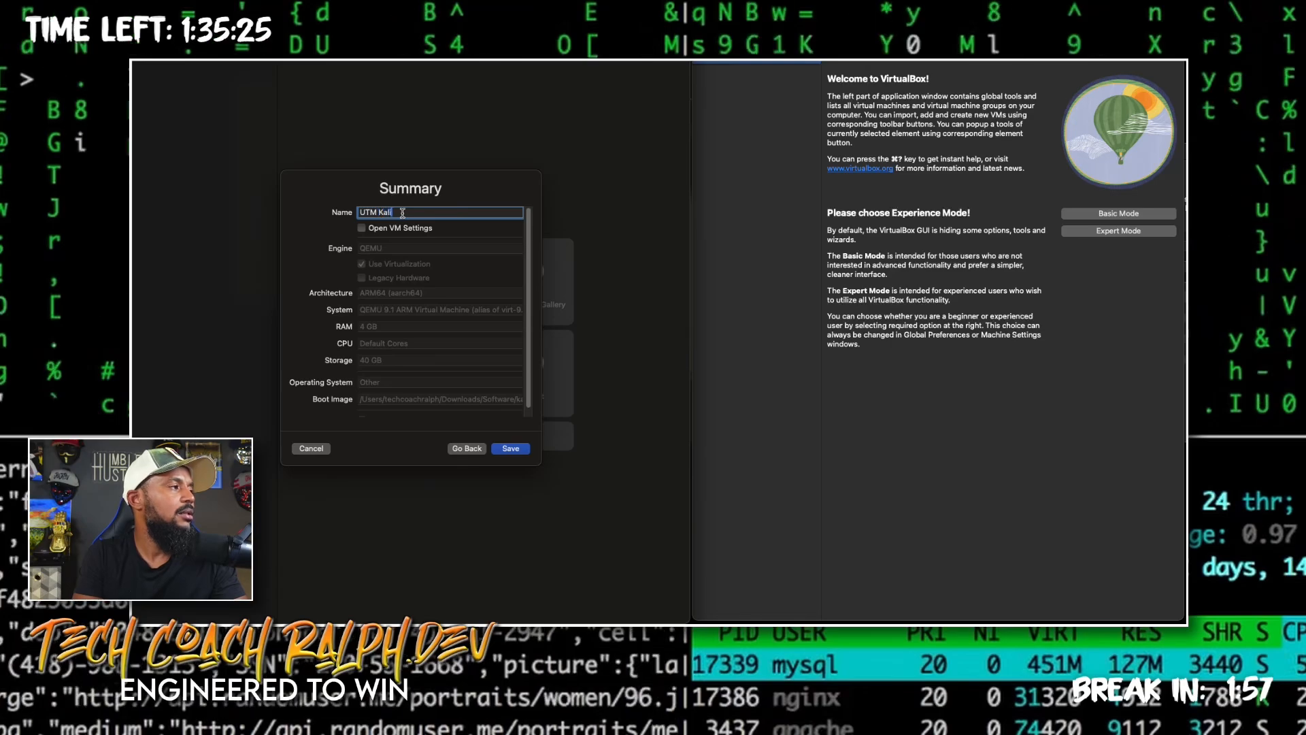
text( Linux)
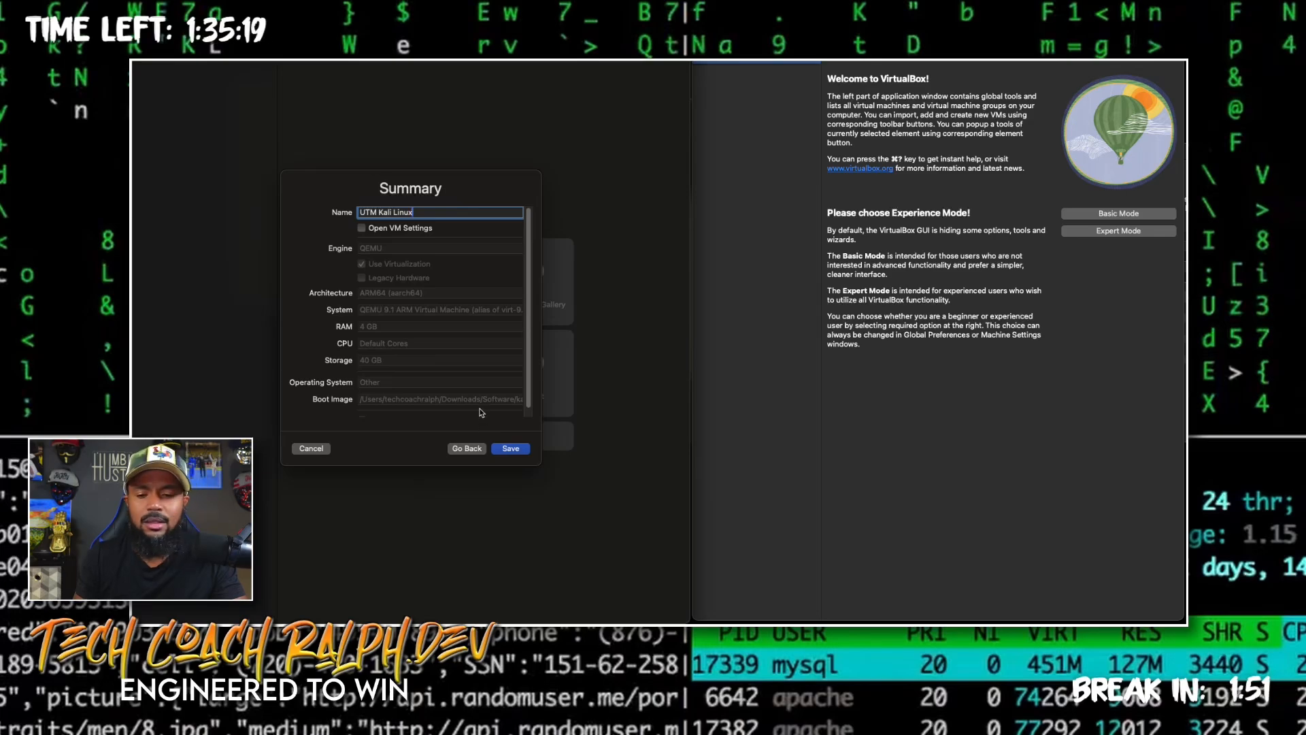
click(512, 449)
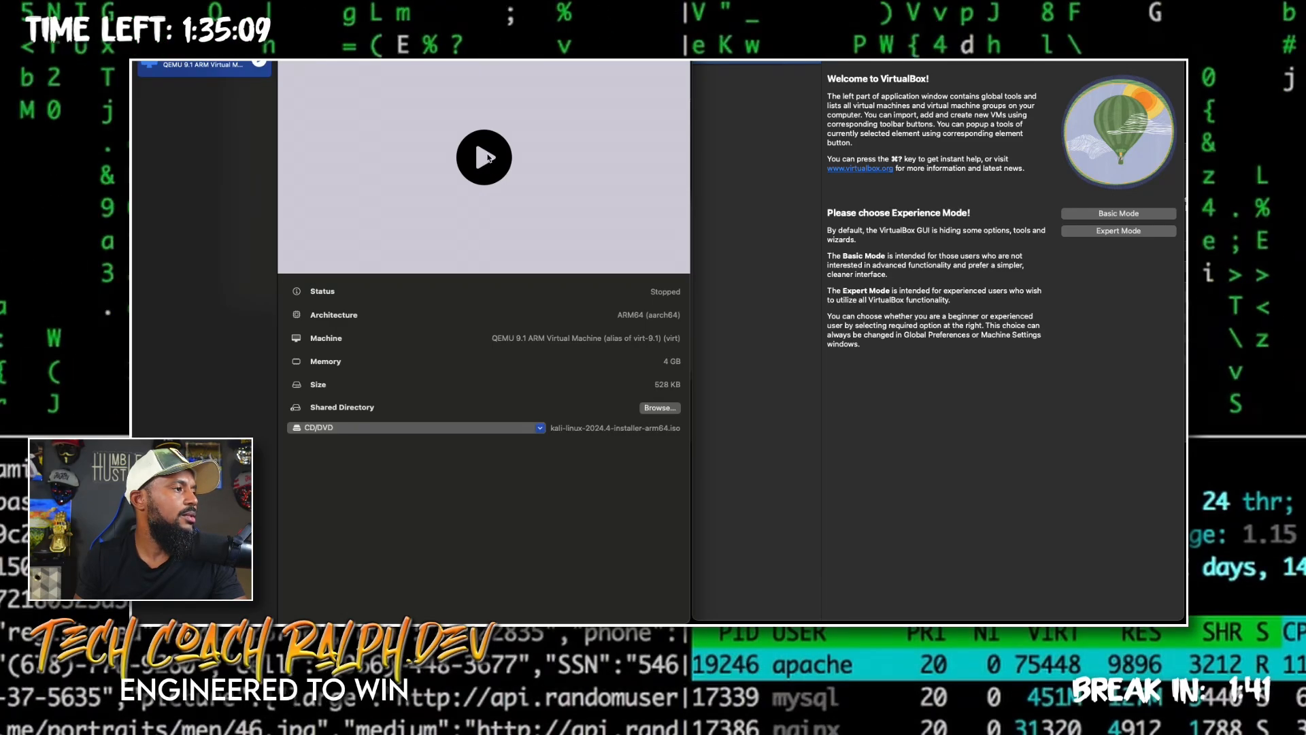
Start the UTM Kali Linux machine and boot the Graphical install entry from its GRUB menu
click(484, 158)
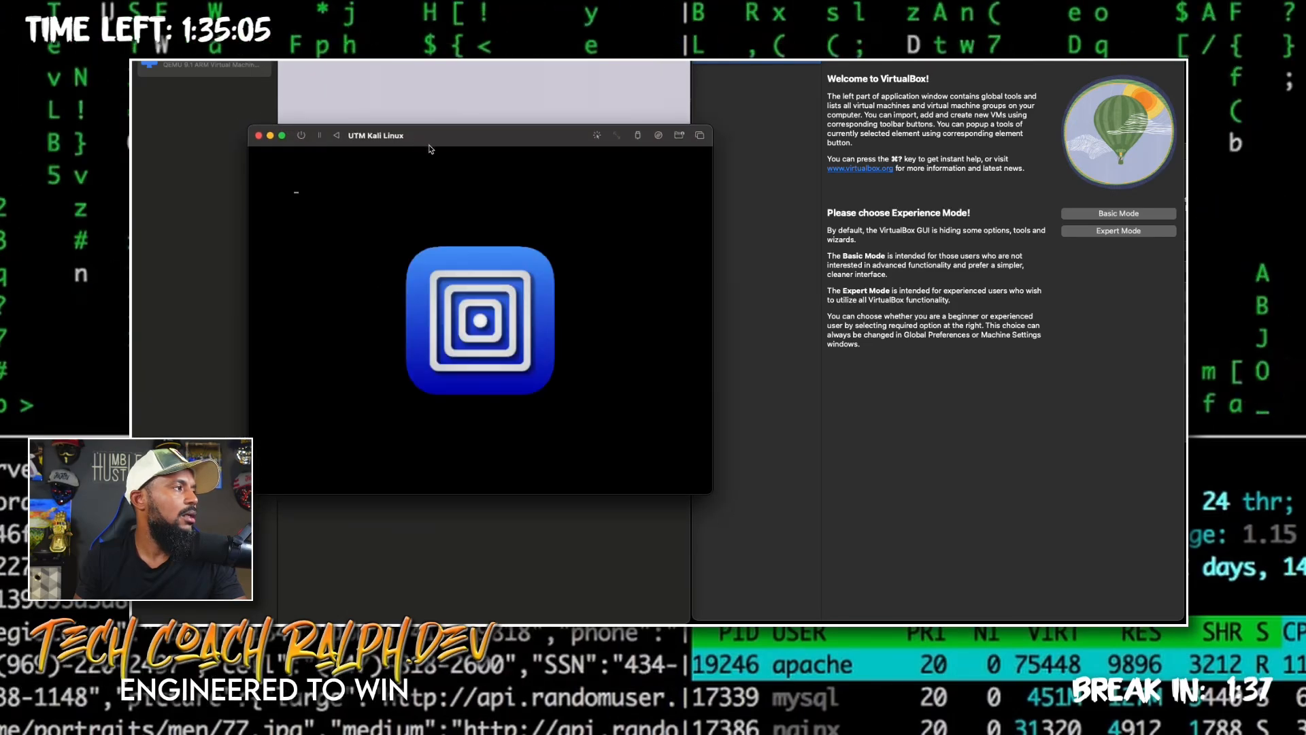
drag(386, 130, 271, 113)
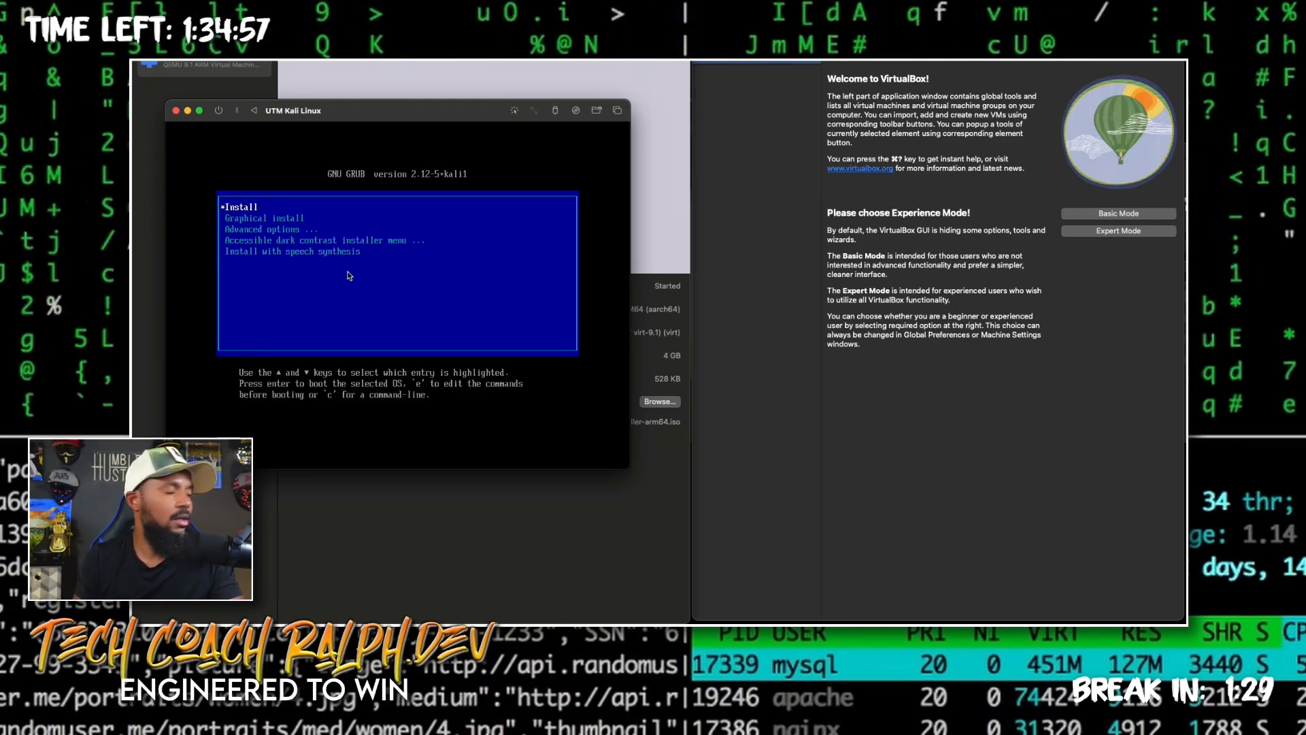
key(Down)
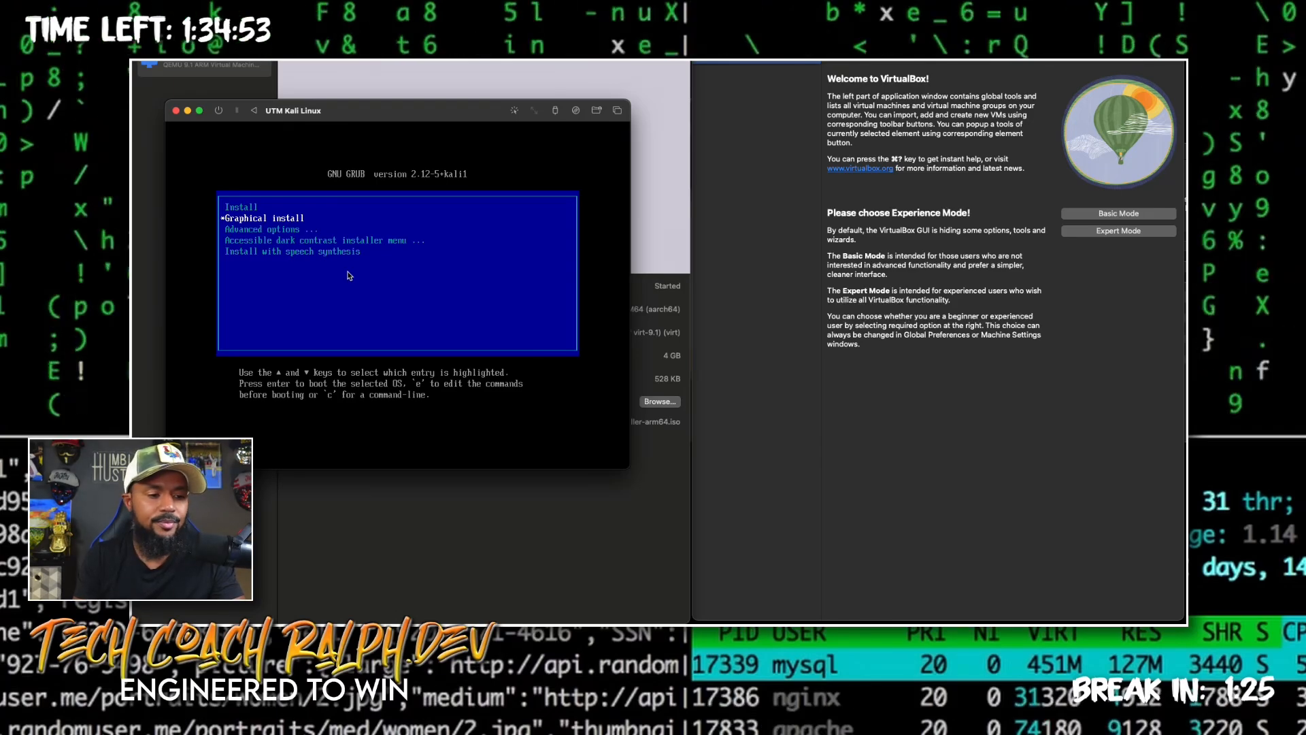
key(Return)
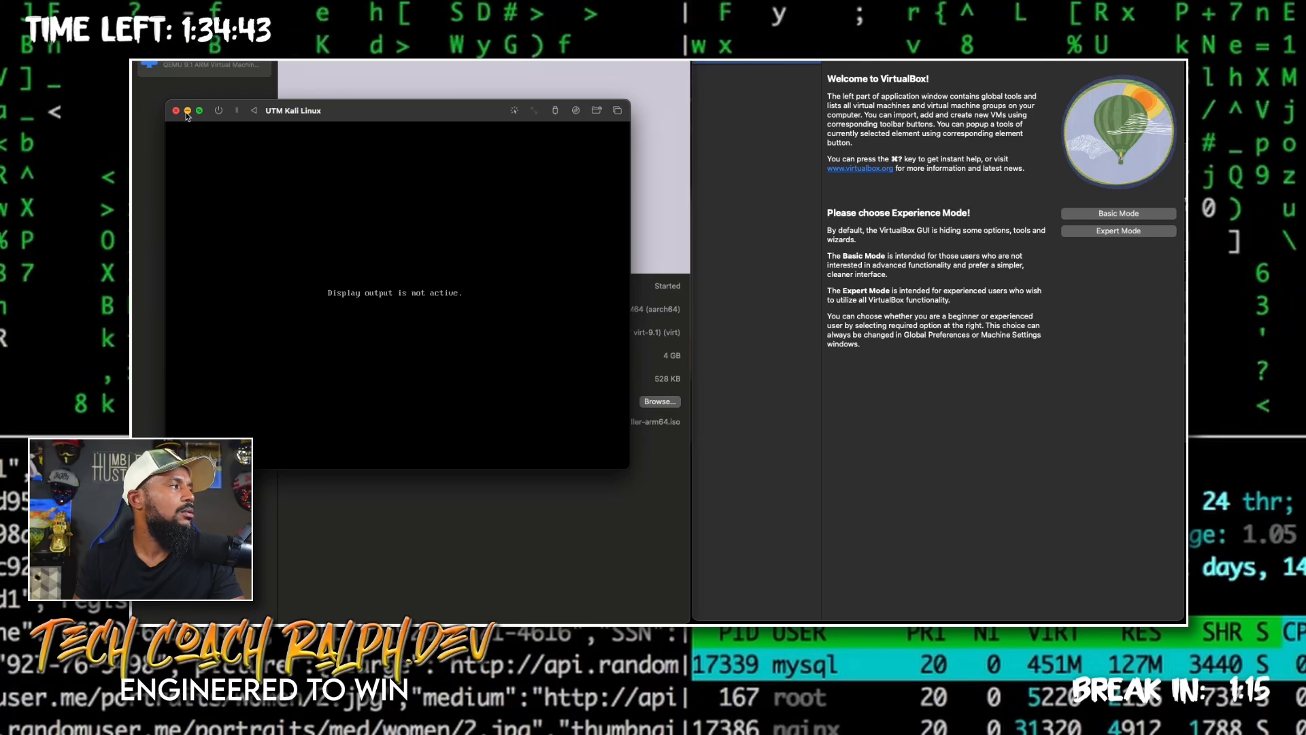
Close the UTM Kali Linux display window, start the machine again, and bring UTM's main window to the front
drag(380, 116, 390, 158)
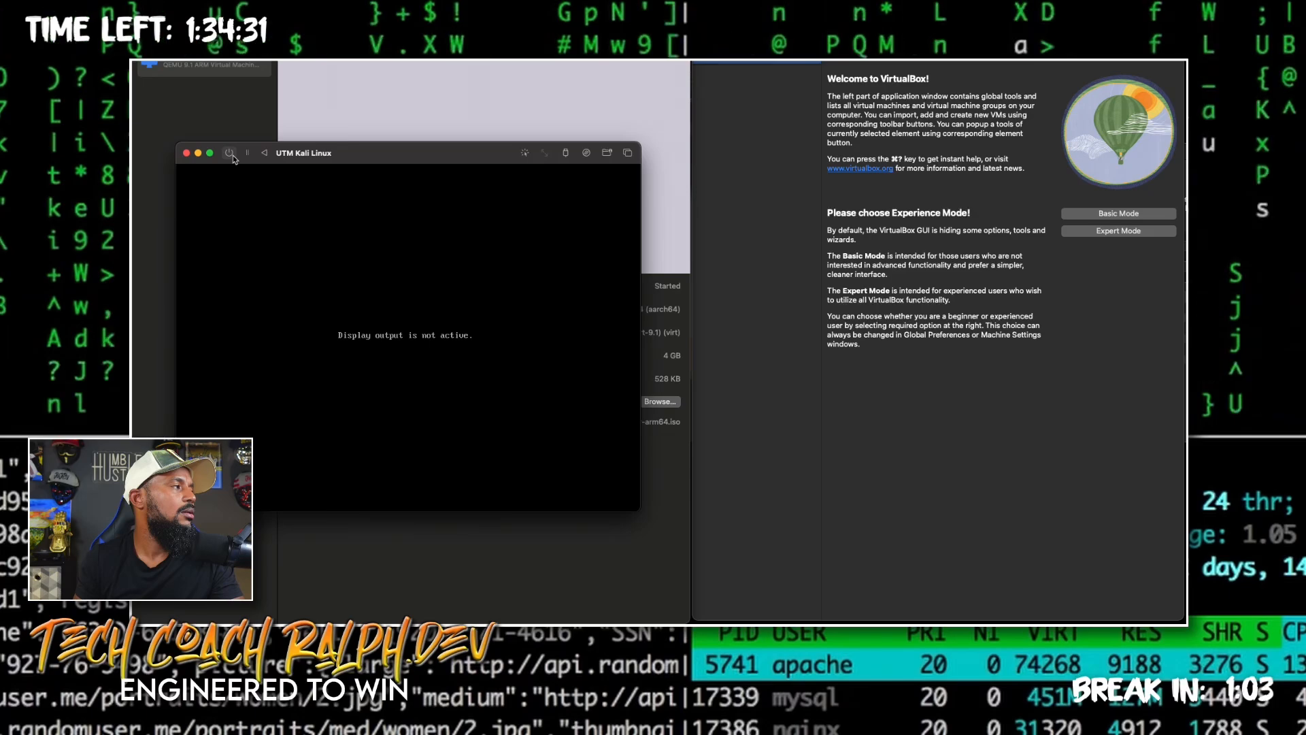
click(187, 153)
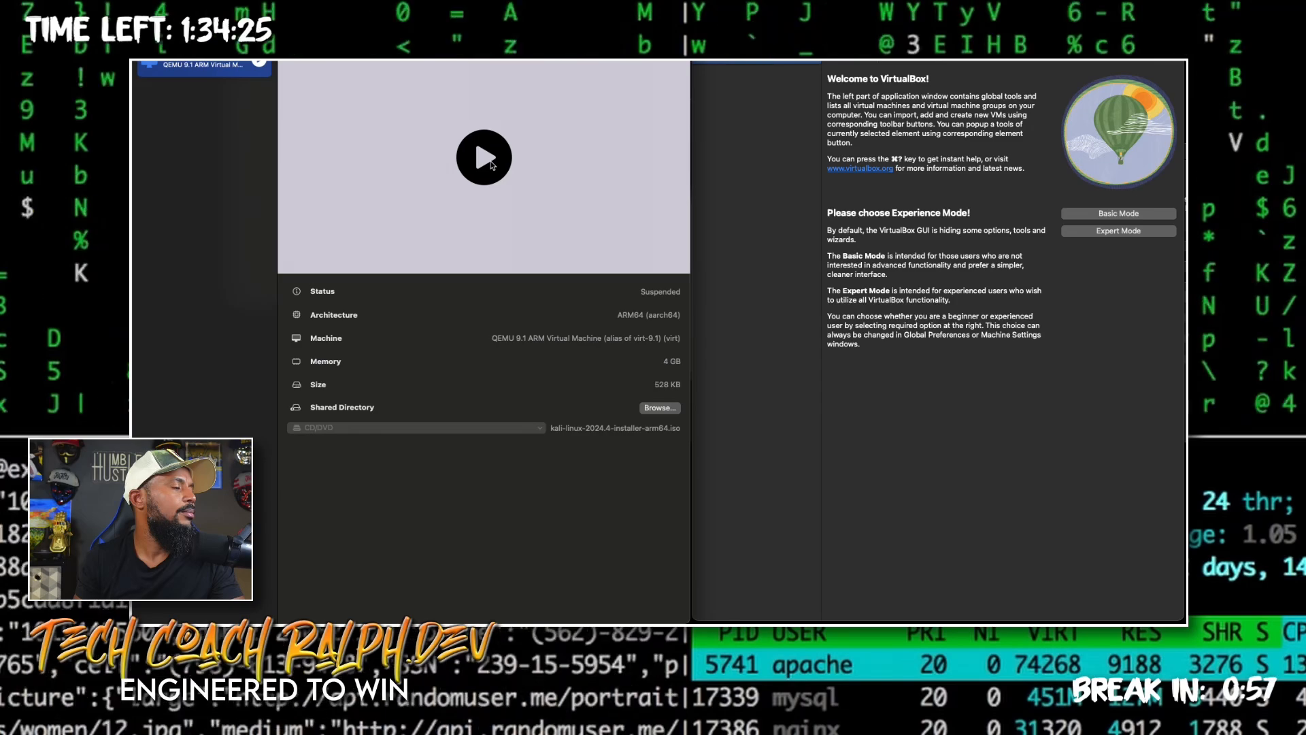
click(491, 162)
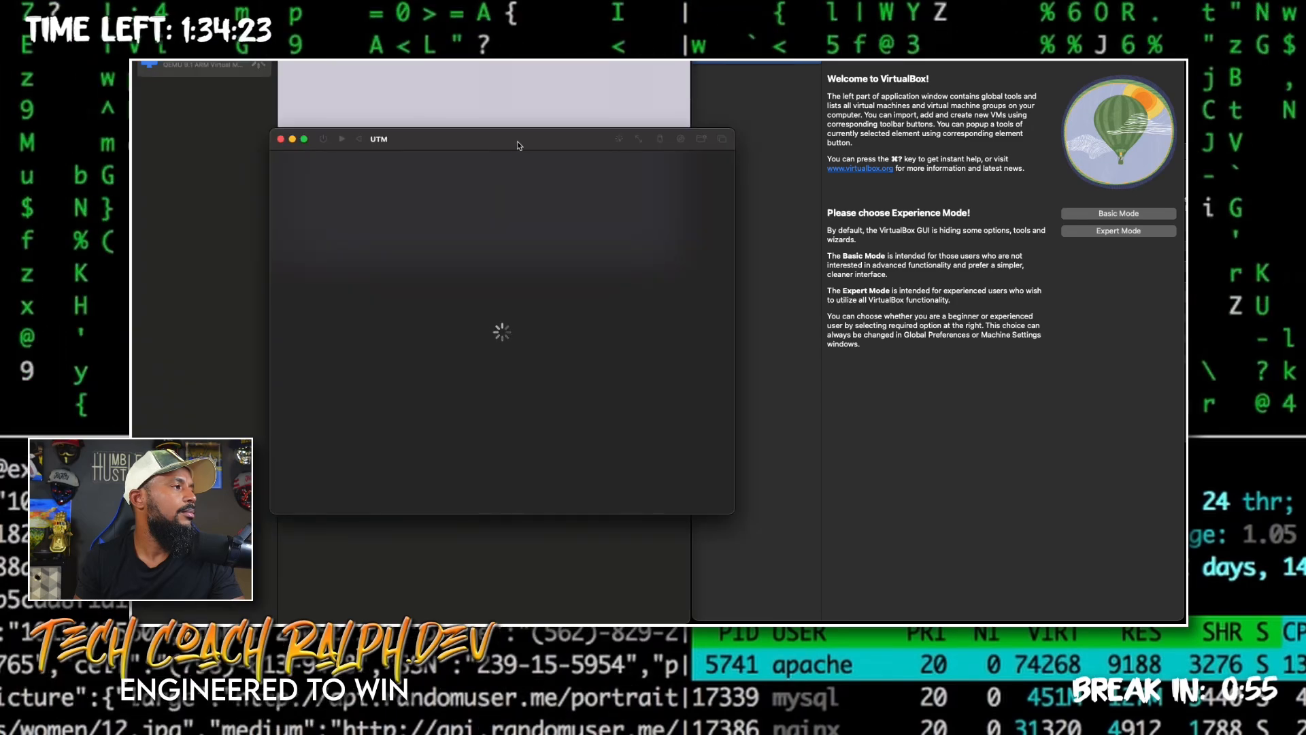
drag(517, 141, 433, 104)
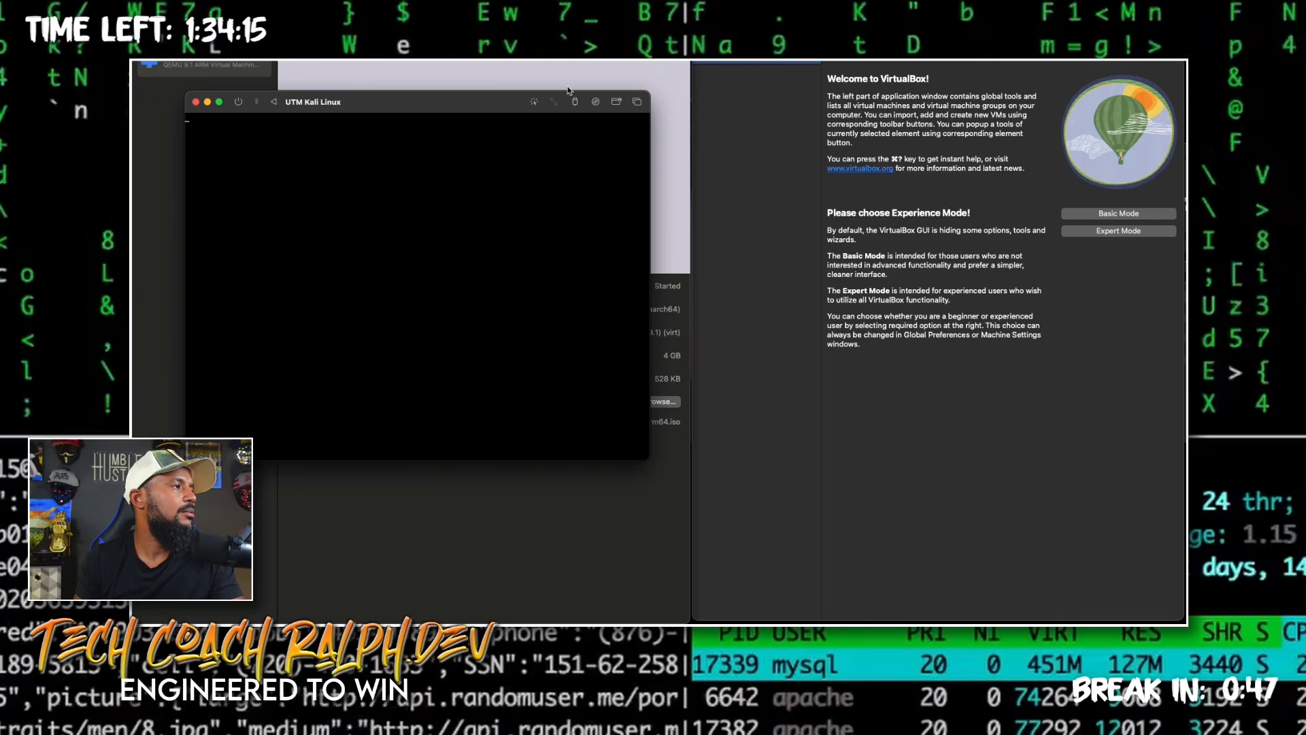
drag(378, 103, 358, 151)
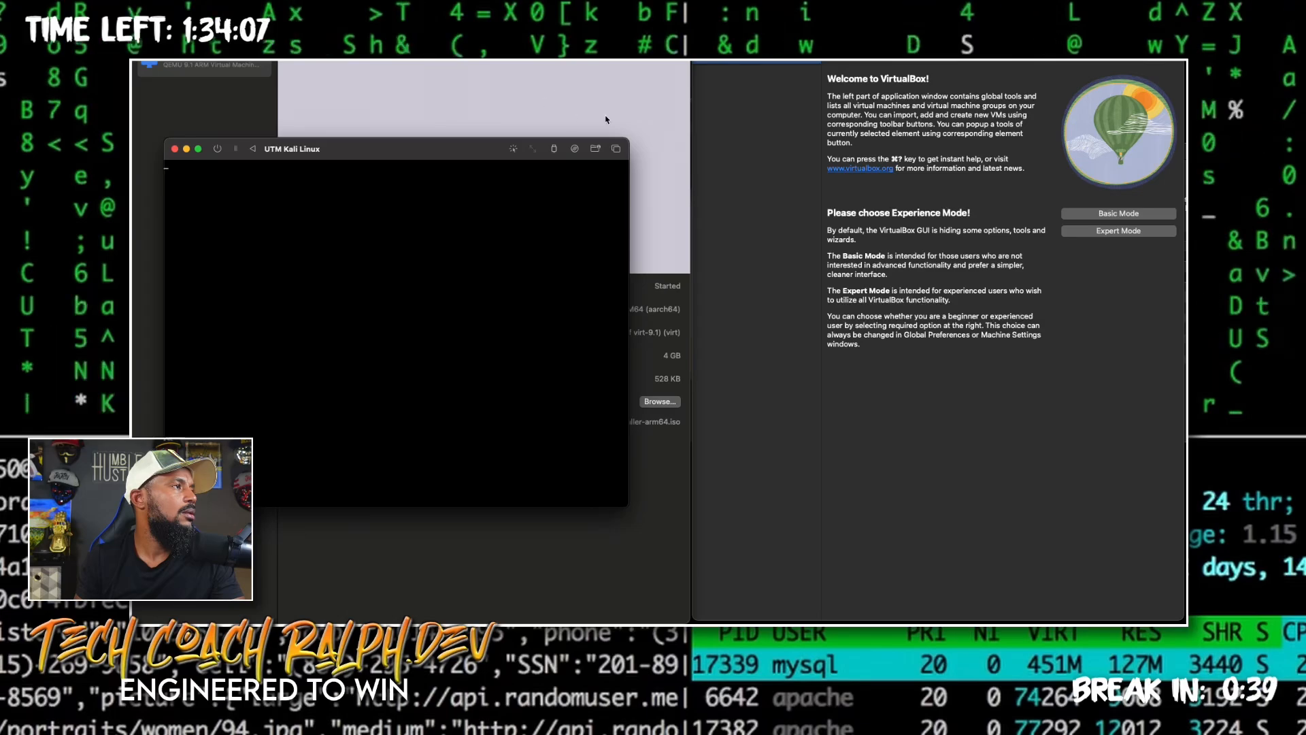
click(636, 74)
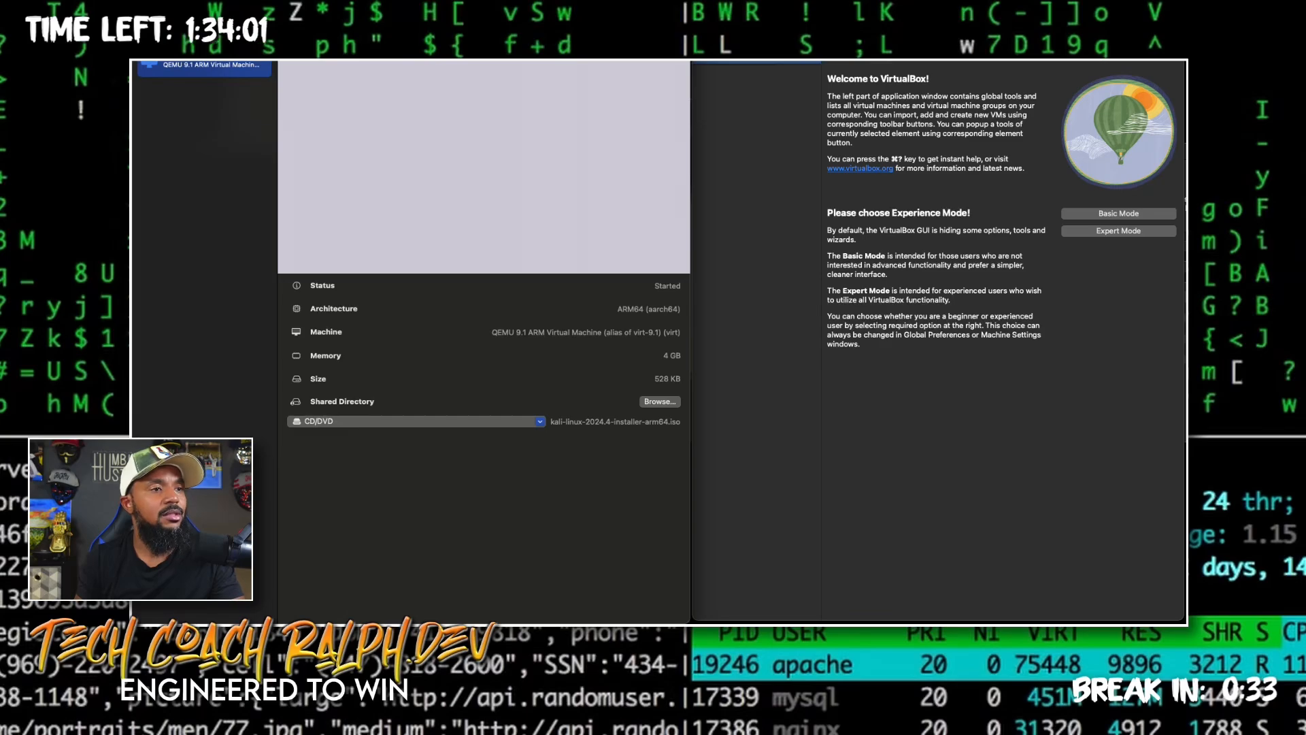
Switch to VirtualBox and start a new virtual machine named VirtualBox TCR Kali Linux
click(945, 51)
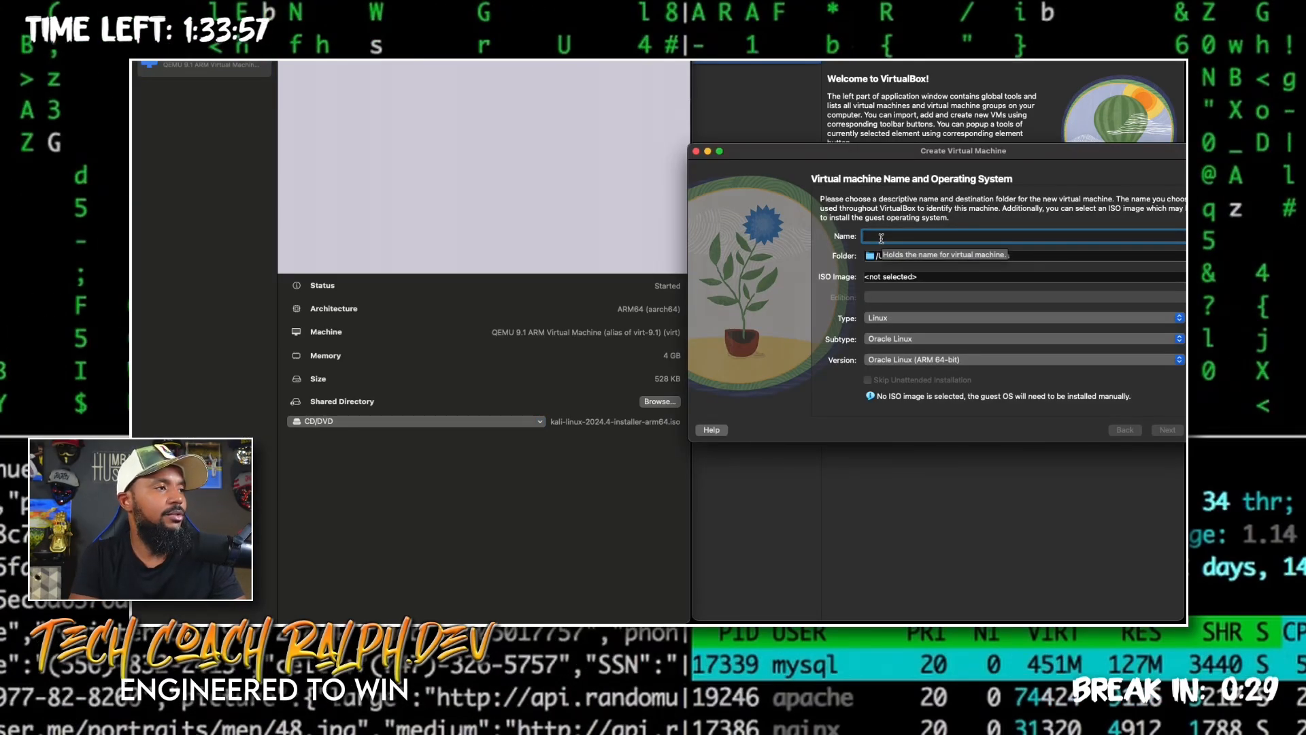
text(tua)
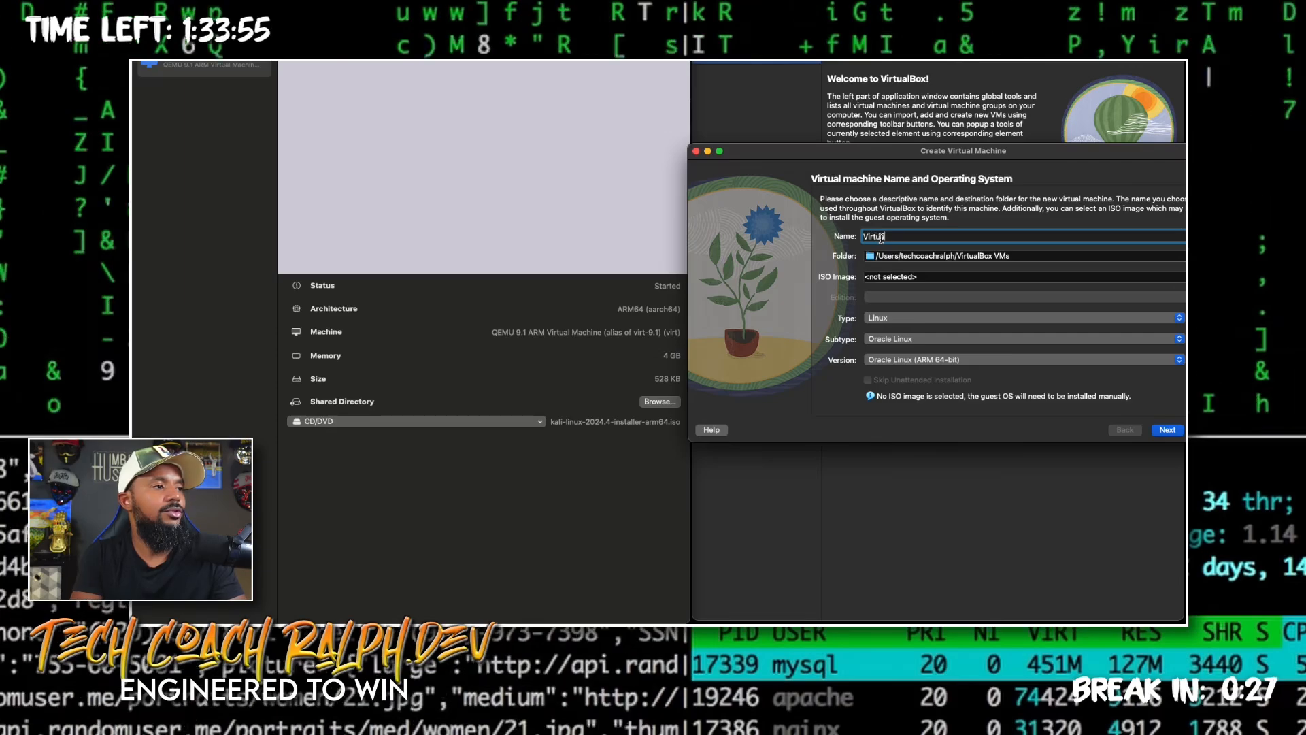
text(lBox TCR Ka)
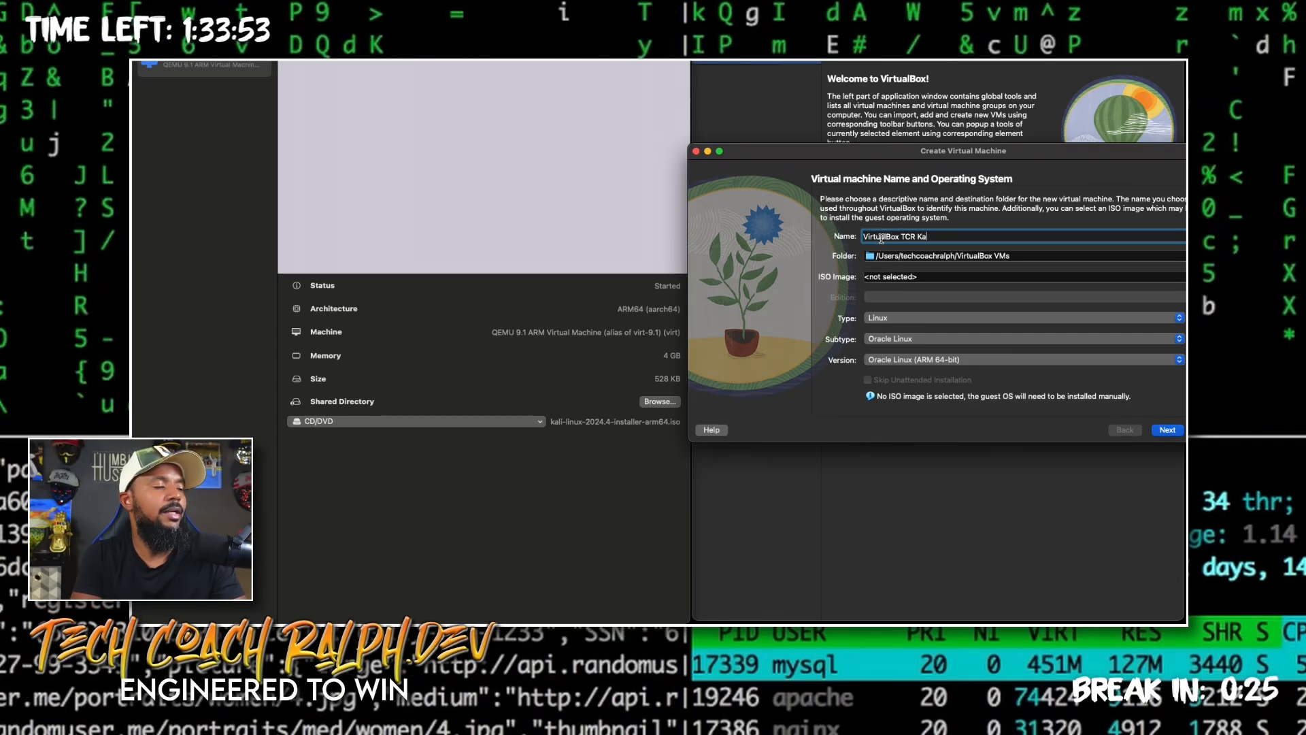
text(li Ln)
text(nux)
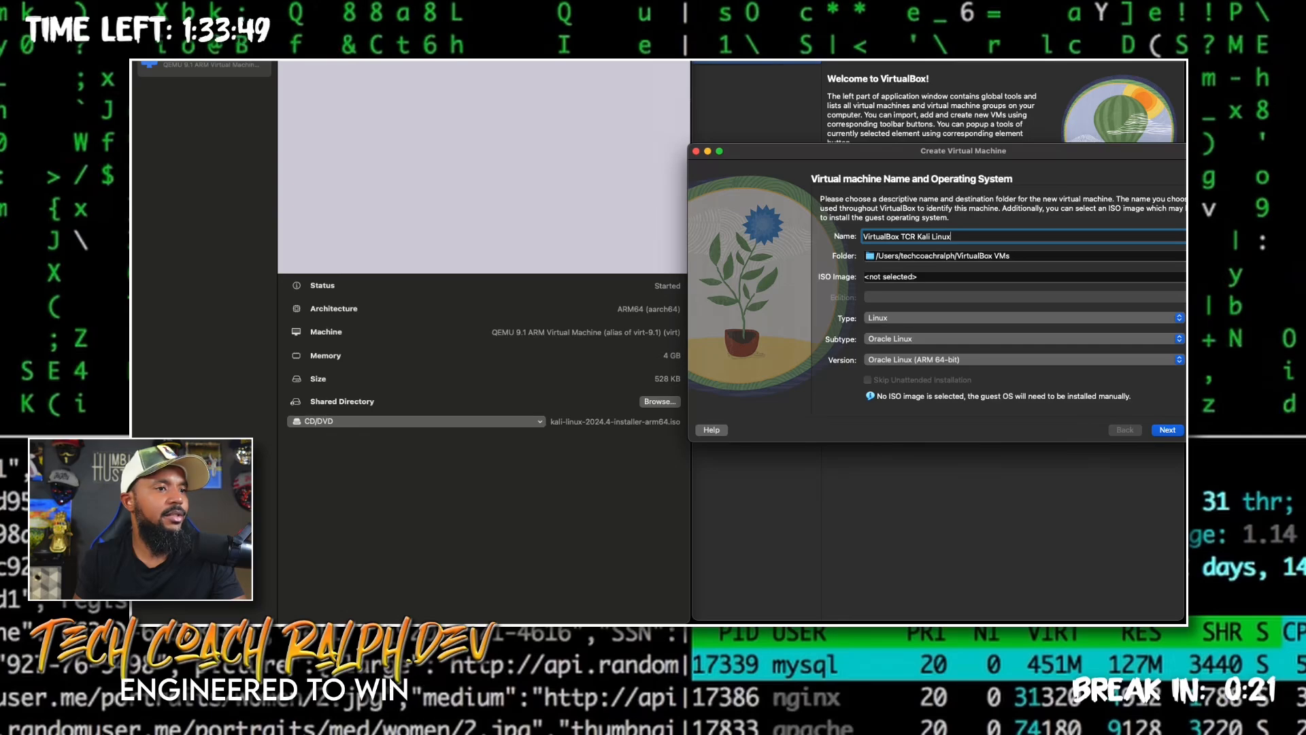
Set the ISO image to kali-linux-2024.4-installer-arm64.iso from the Software folder in Downloads and continue to the hardware settings
click(973, 277)
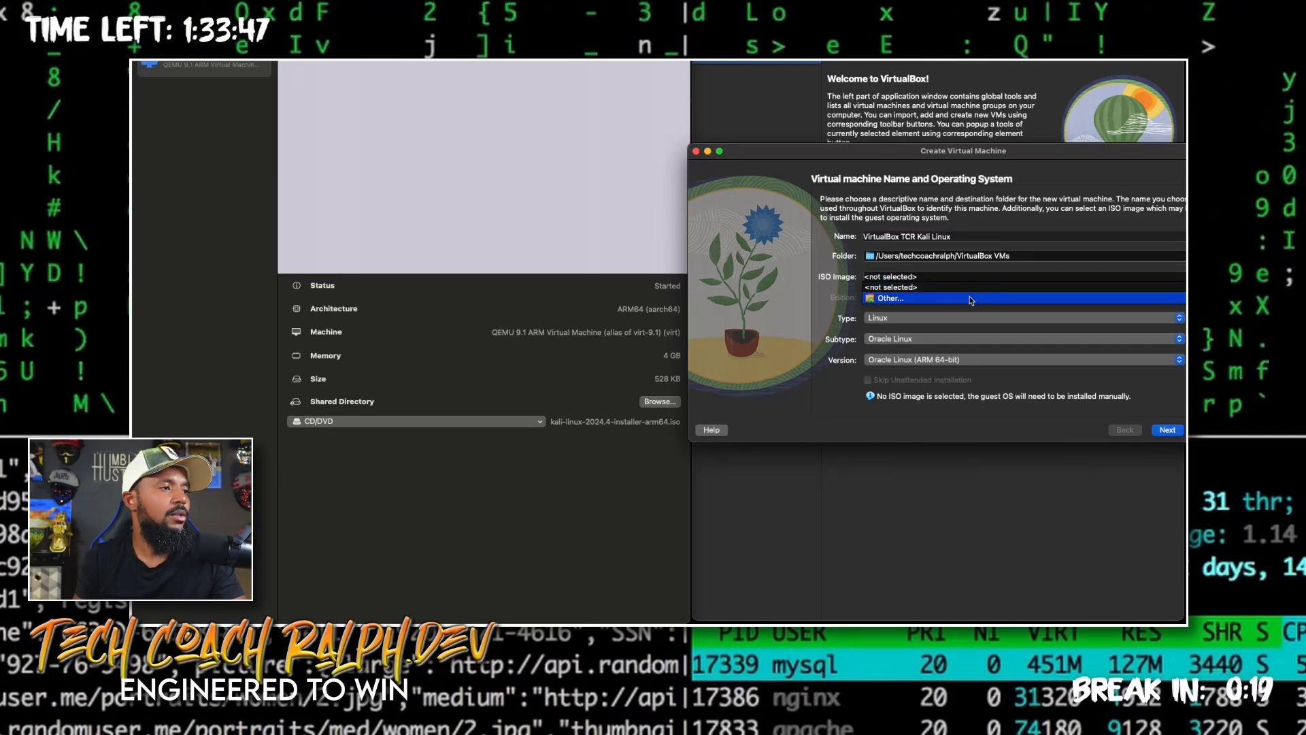
click(973, 298)
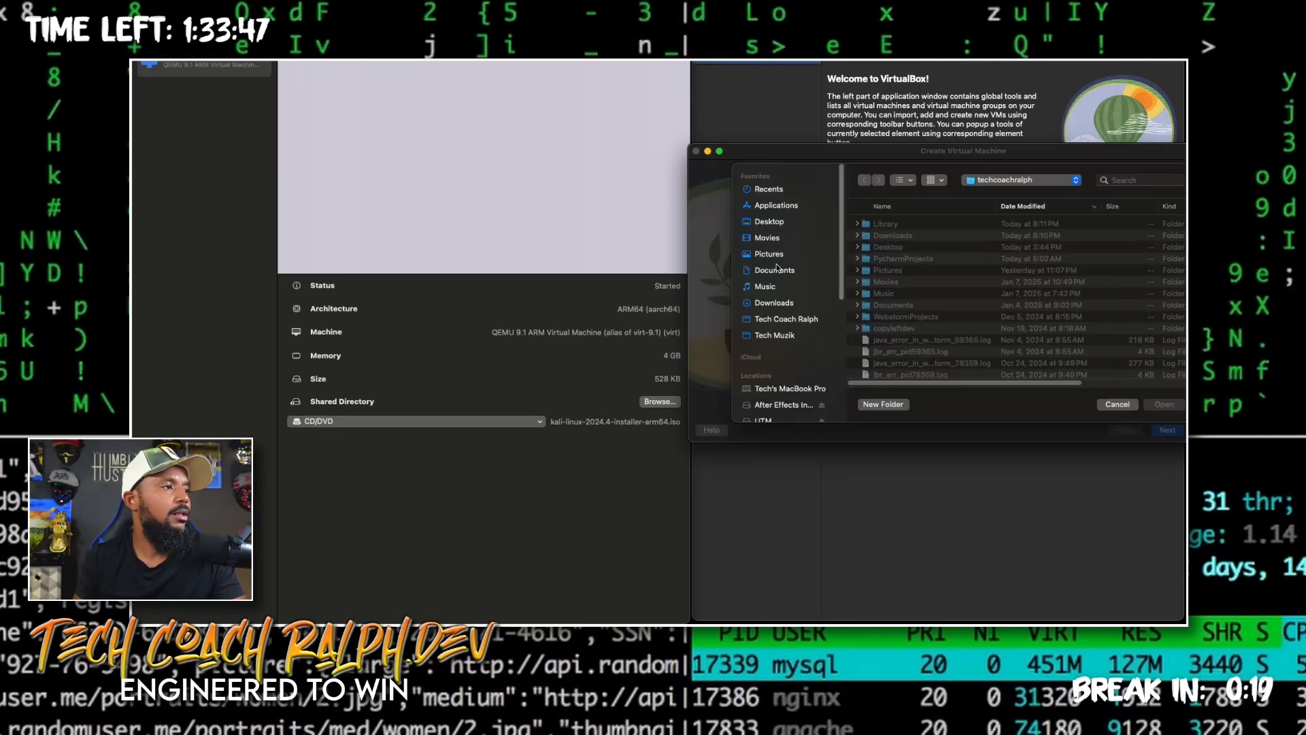
click(774, 304)
click(894, 226)
double_click(893, 224)
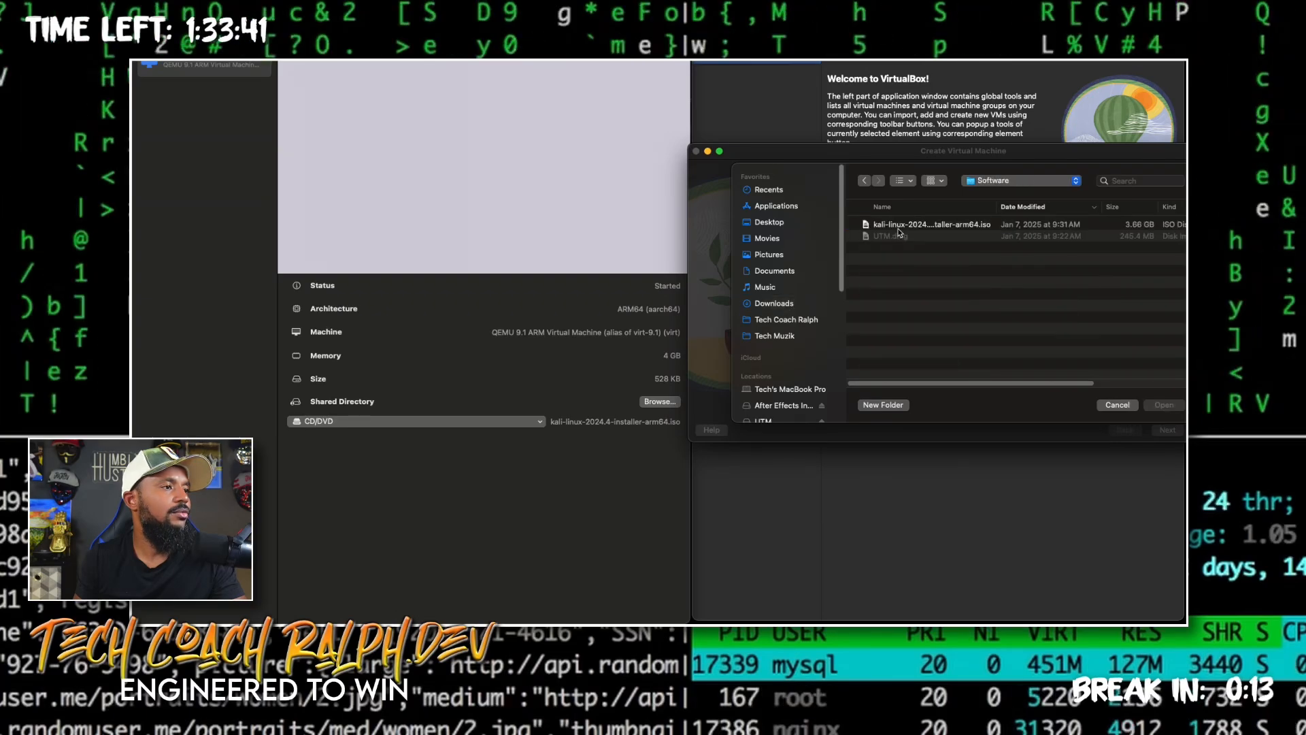
double_click(896, 224)
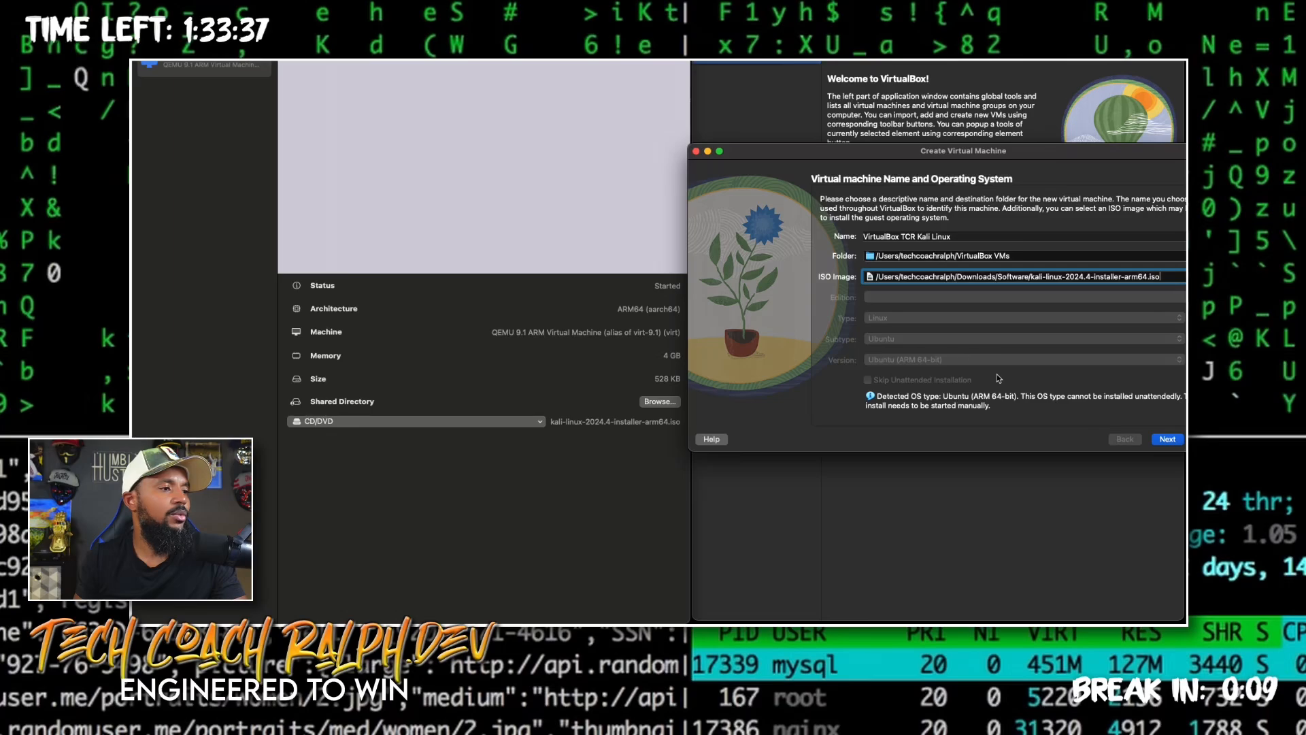
click(1168, 440)
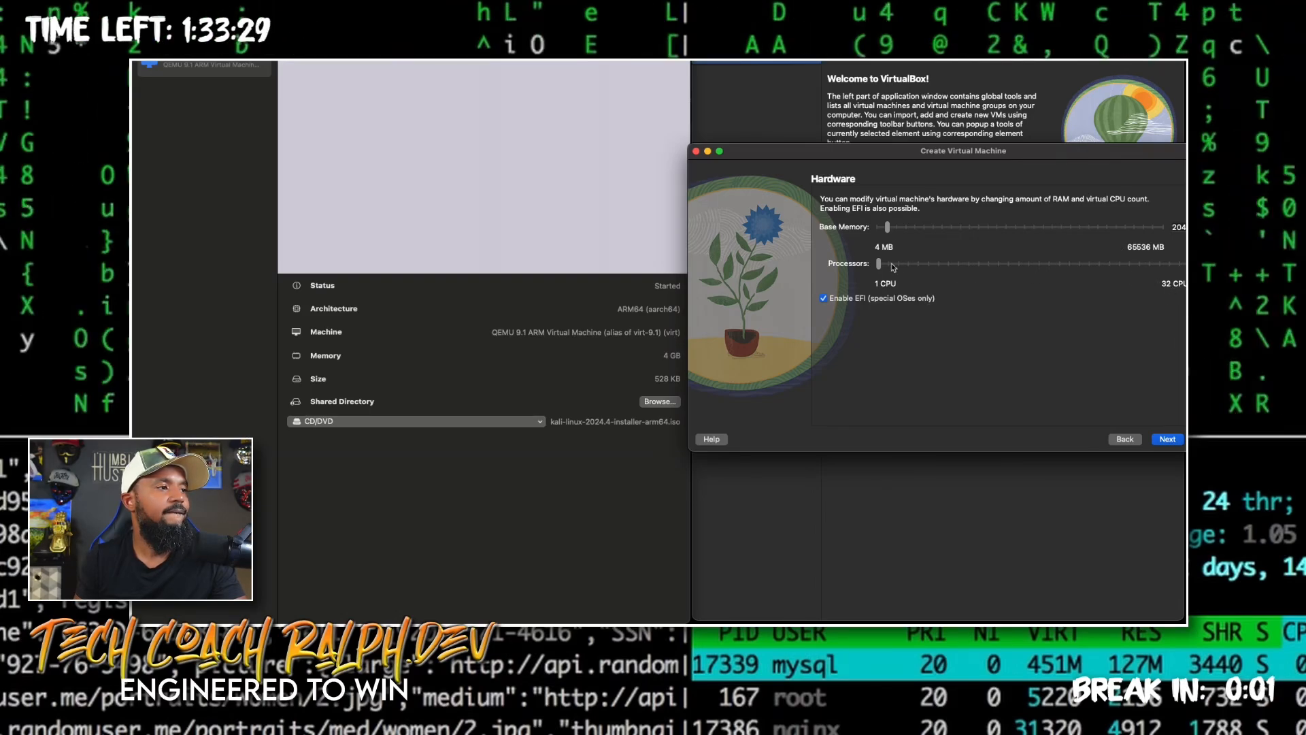
Give the VirtualBox machine 4 processors and 4096 MB of base memory, keeping EFI enabled, and continue to the hard disk settings
drag(878, 268, 911, 268)
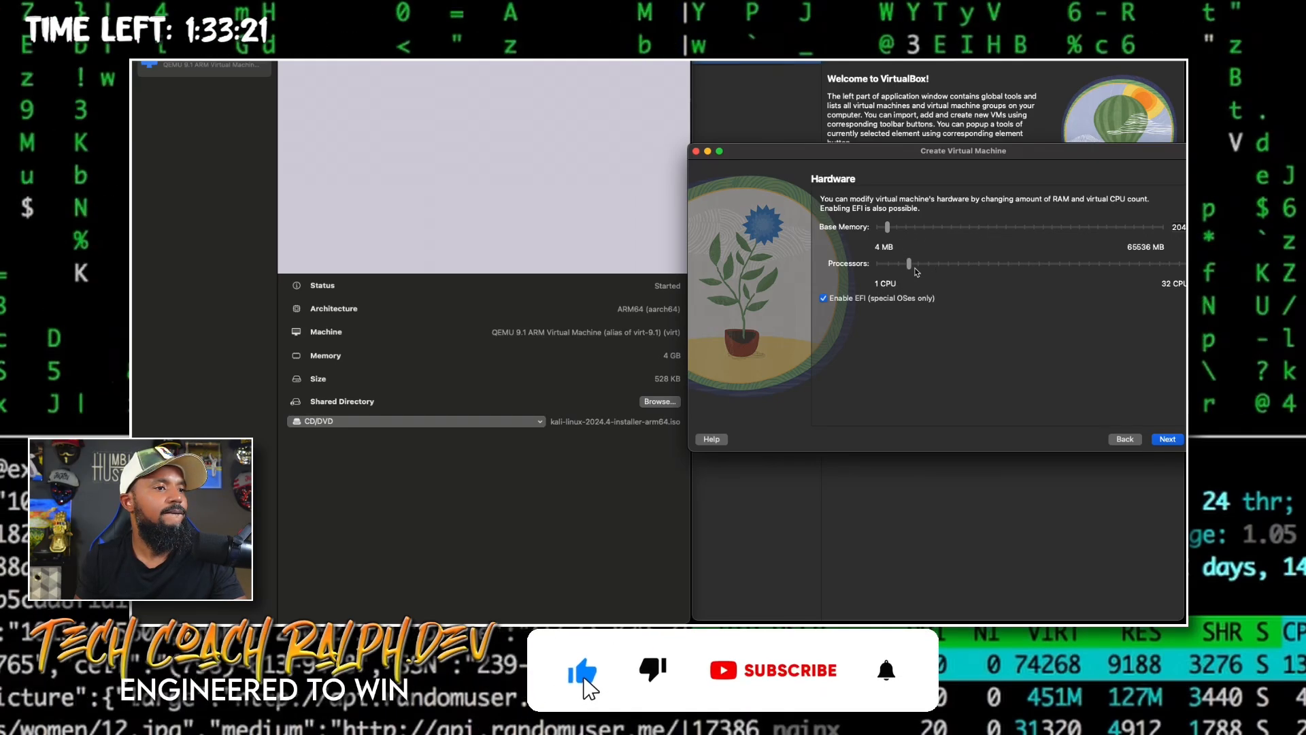
drag(909, 264, 896, 229)
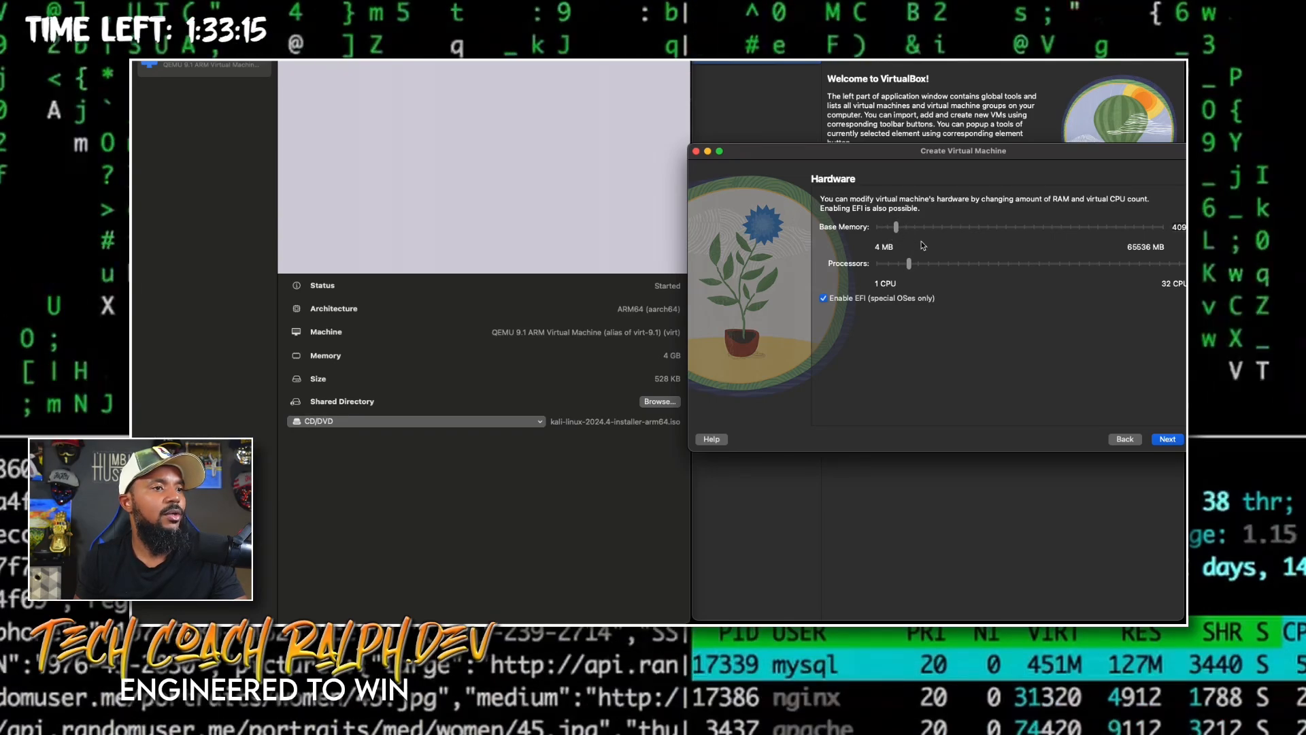
click(1167, 440)
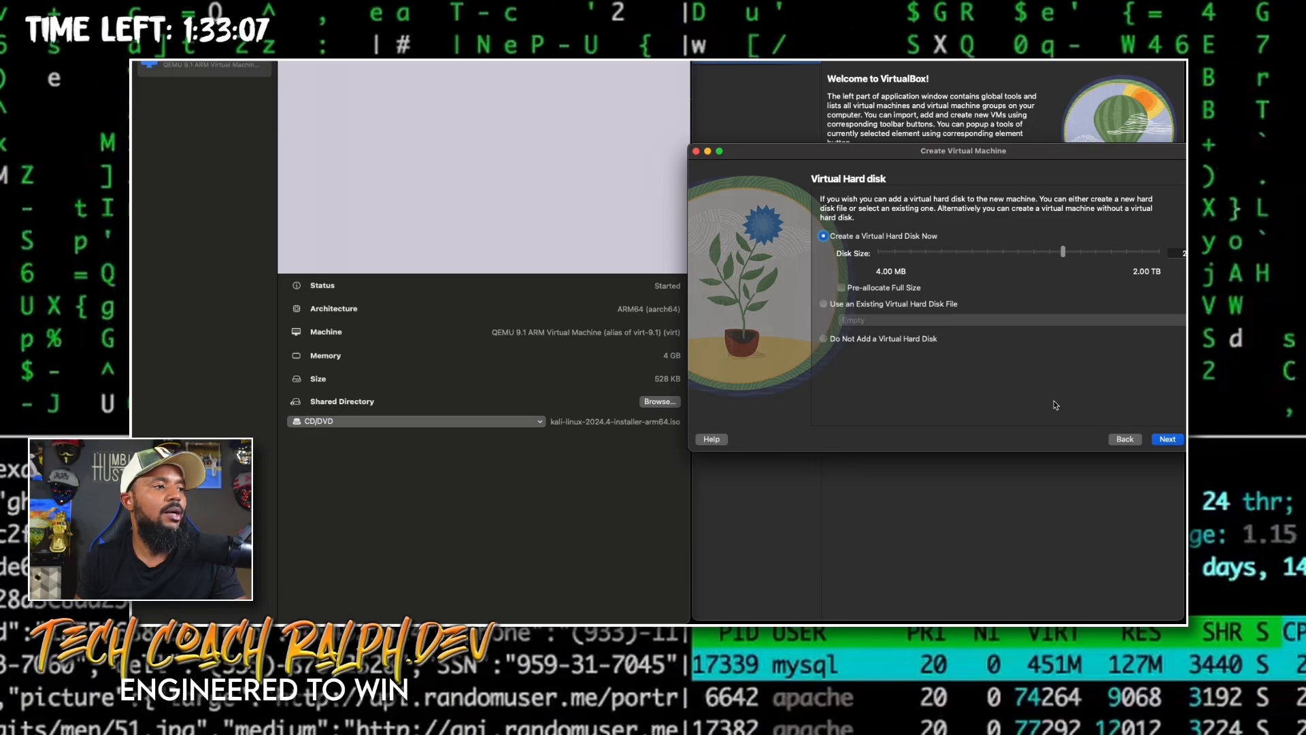
Keep the default new 25.00 GB virtual hard disk without pre-allocation and finish creating the VirtualBox machine
click(1168, 440)
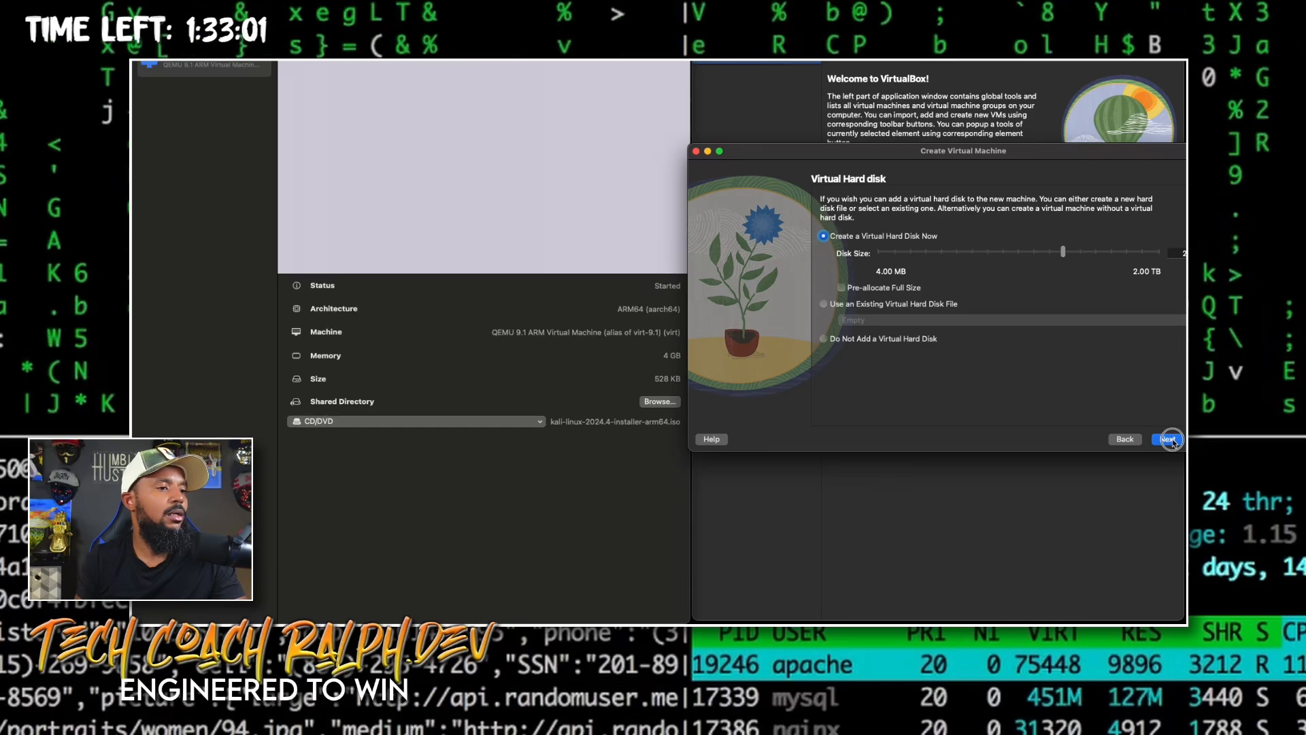
click(1169, 439)
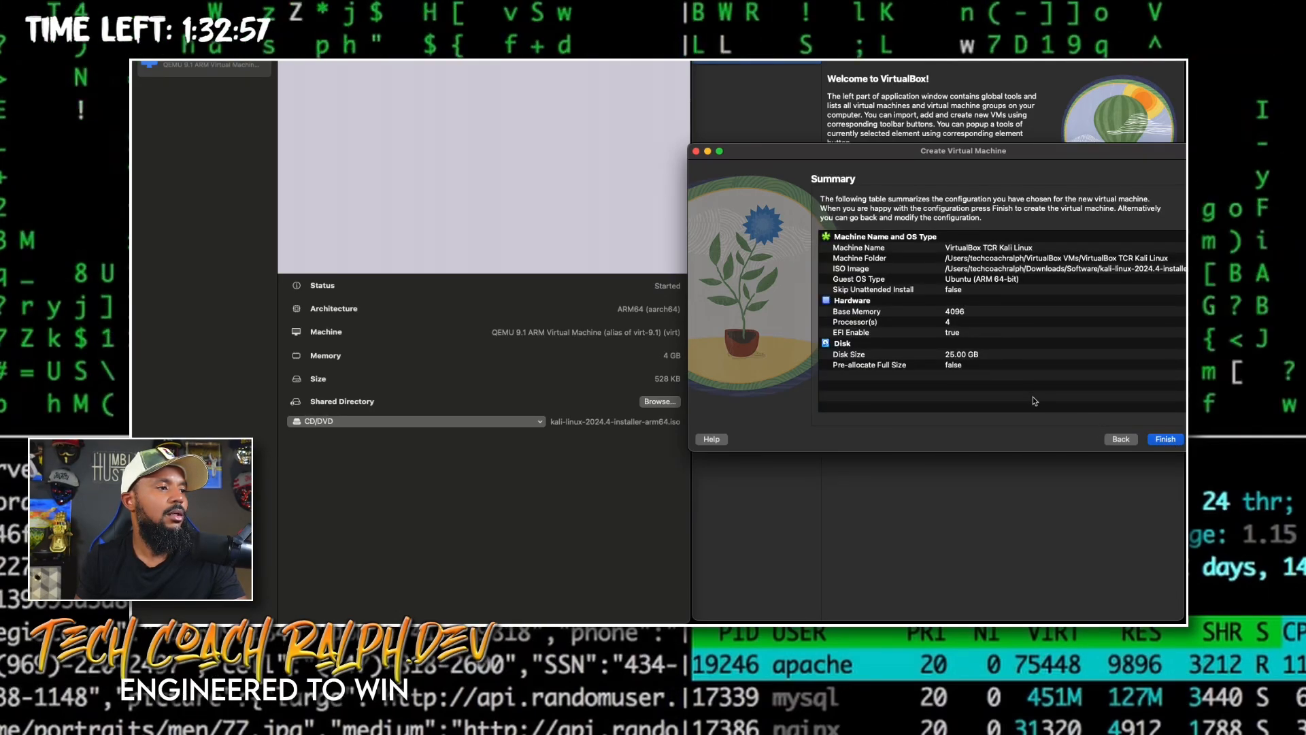
click(1165, 439)
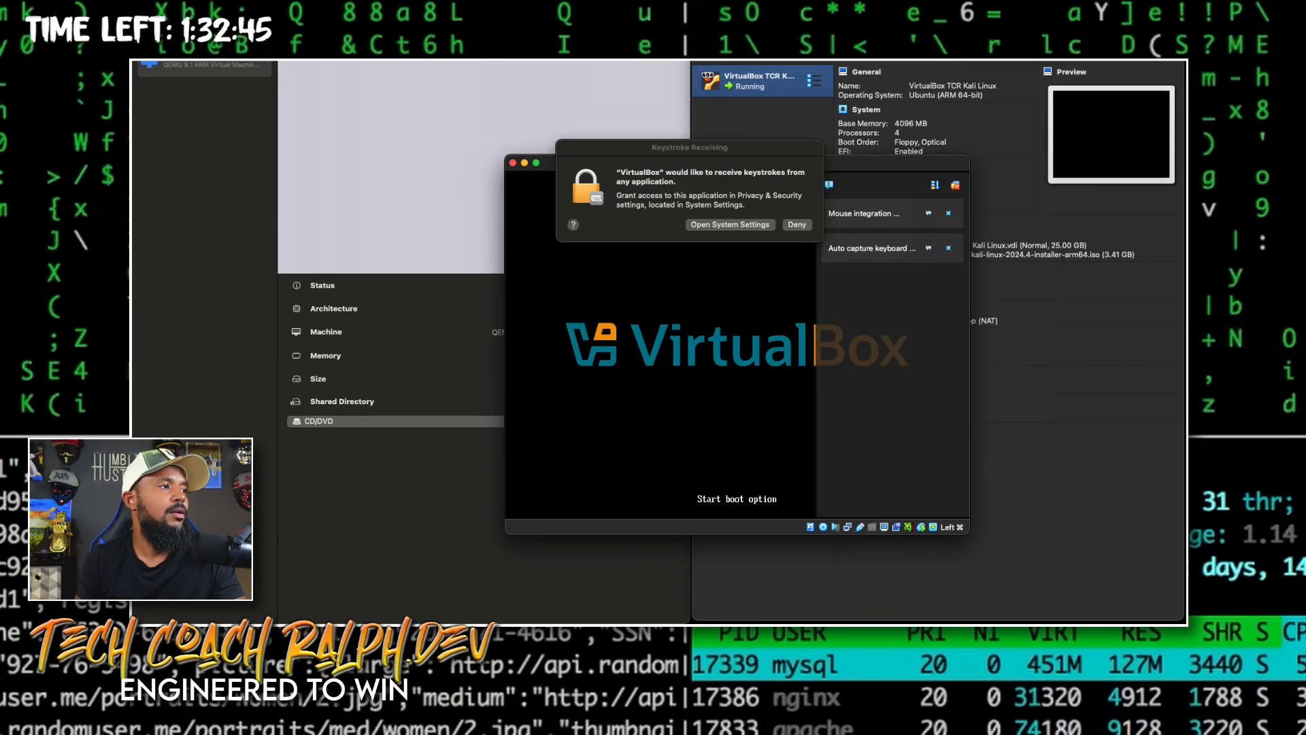
Open System Settings from VirtualBox's keystroke access request, then quit and return to the VirtualBox manager
click(730, 227)
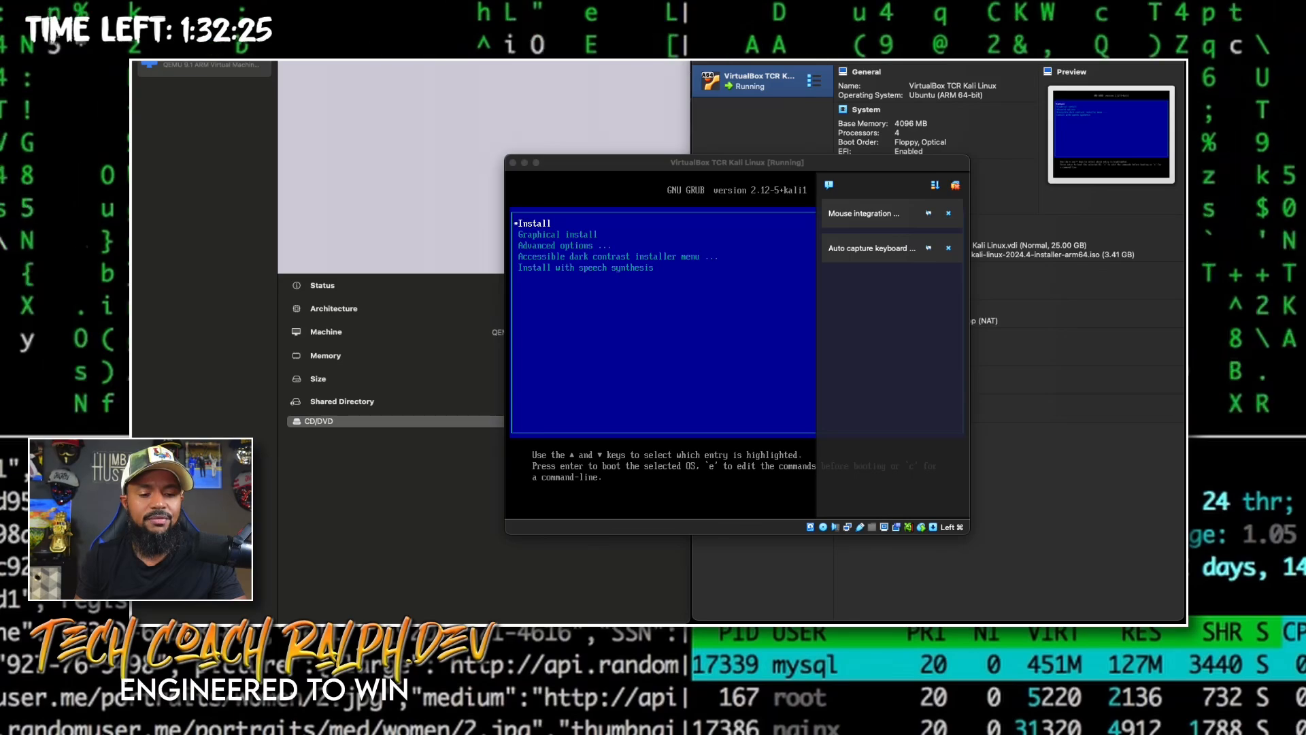
key(super+q)
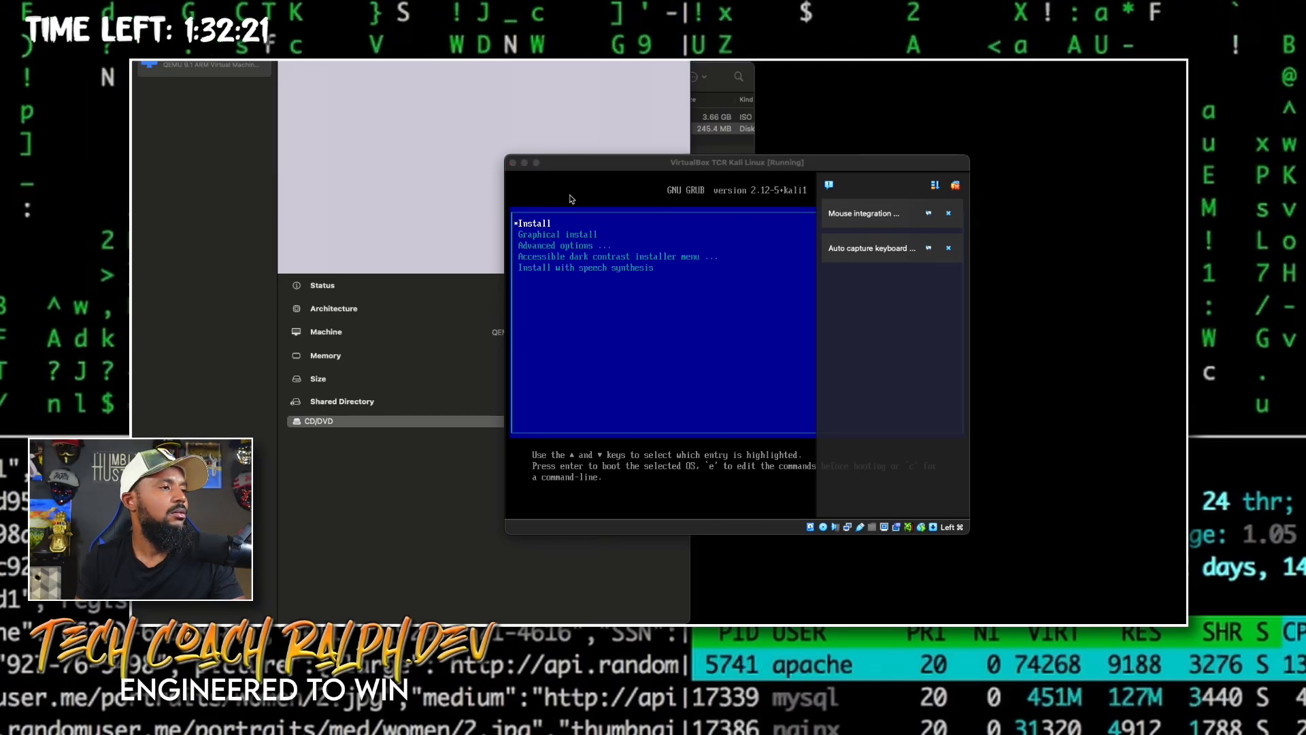
key(super+Tab)
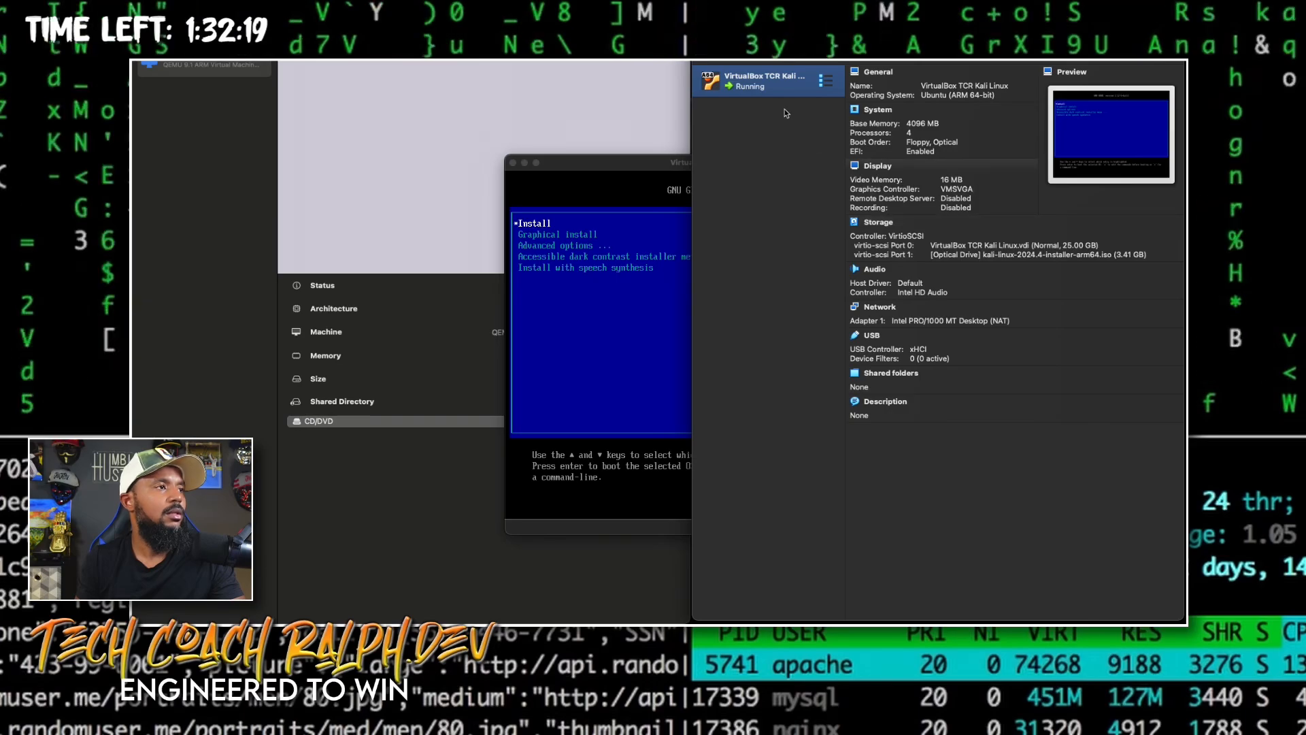
Close the running VirtualBox TCR Kali Linux machine by powering it off
click(512, 164)
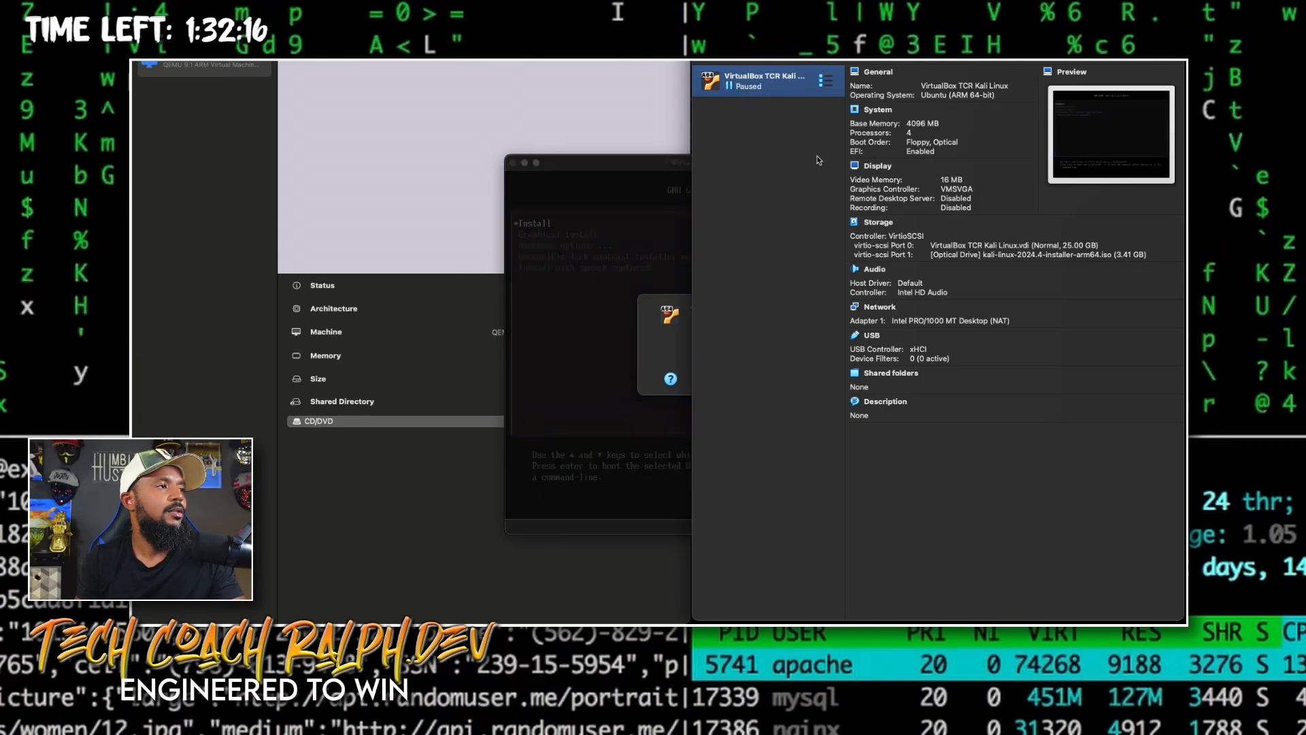
click(604, 291)
click(753, 361)
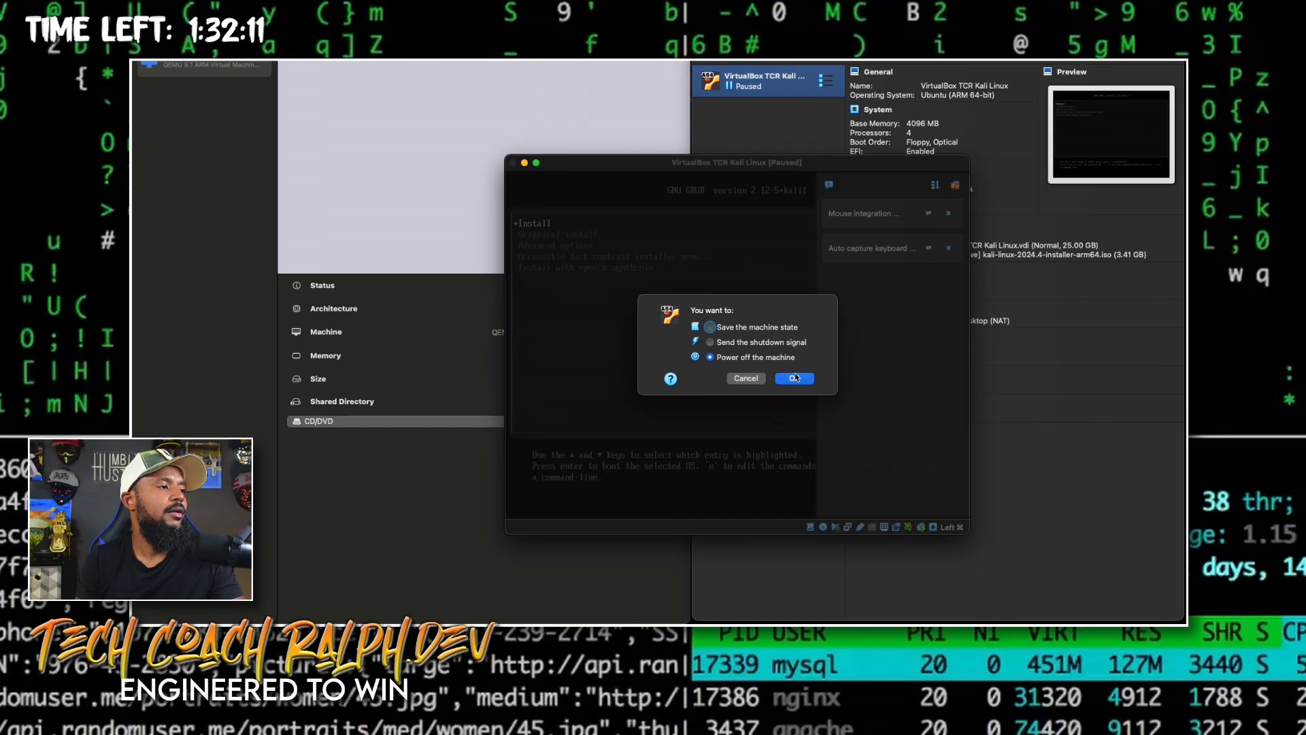
click(796, 378)
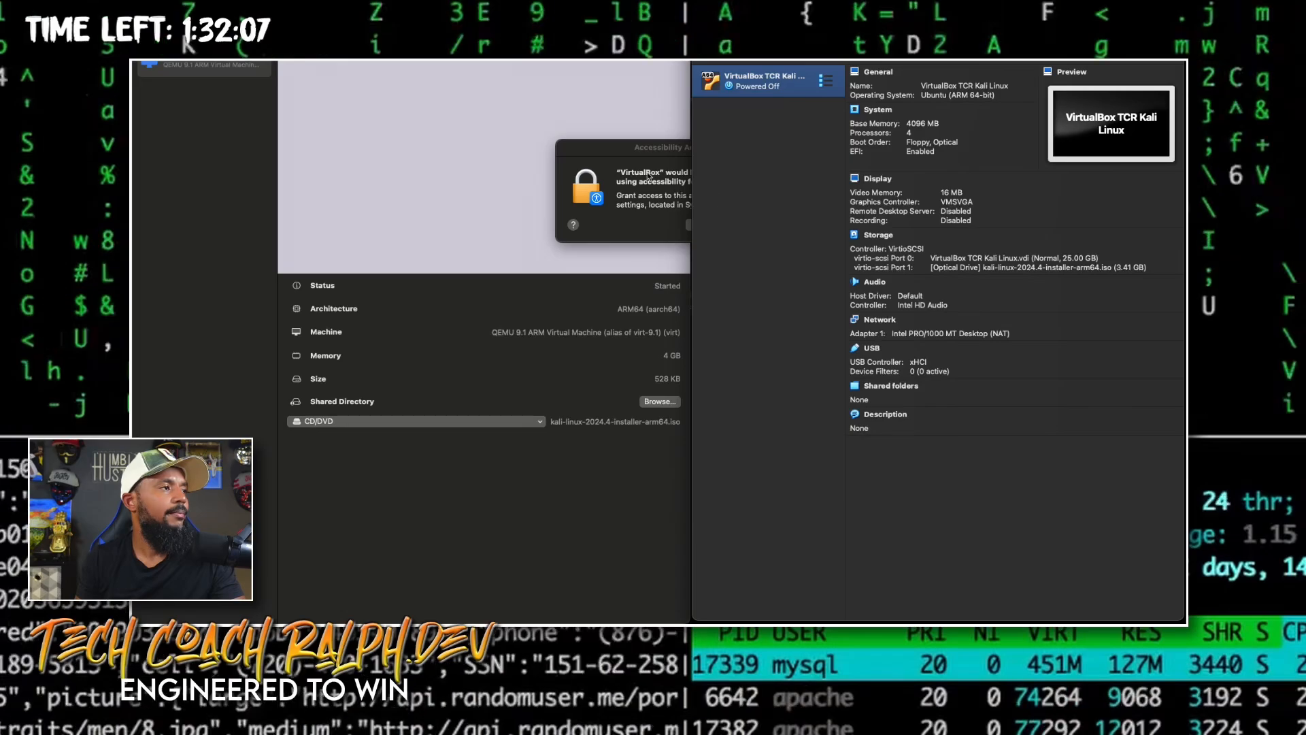
Dismiss the accessibility access request, and boot the VirtualBox TCR Kali Linux machine into the Graphical install
click(748, 225)
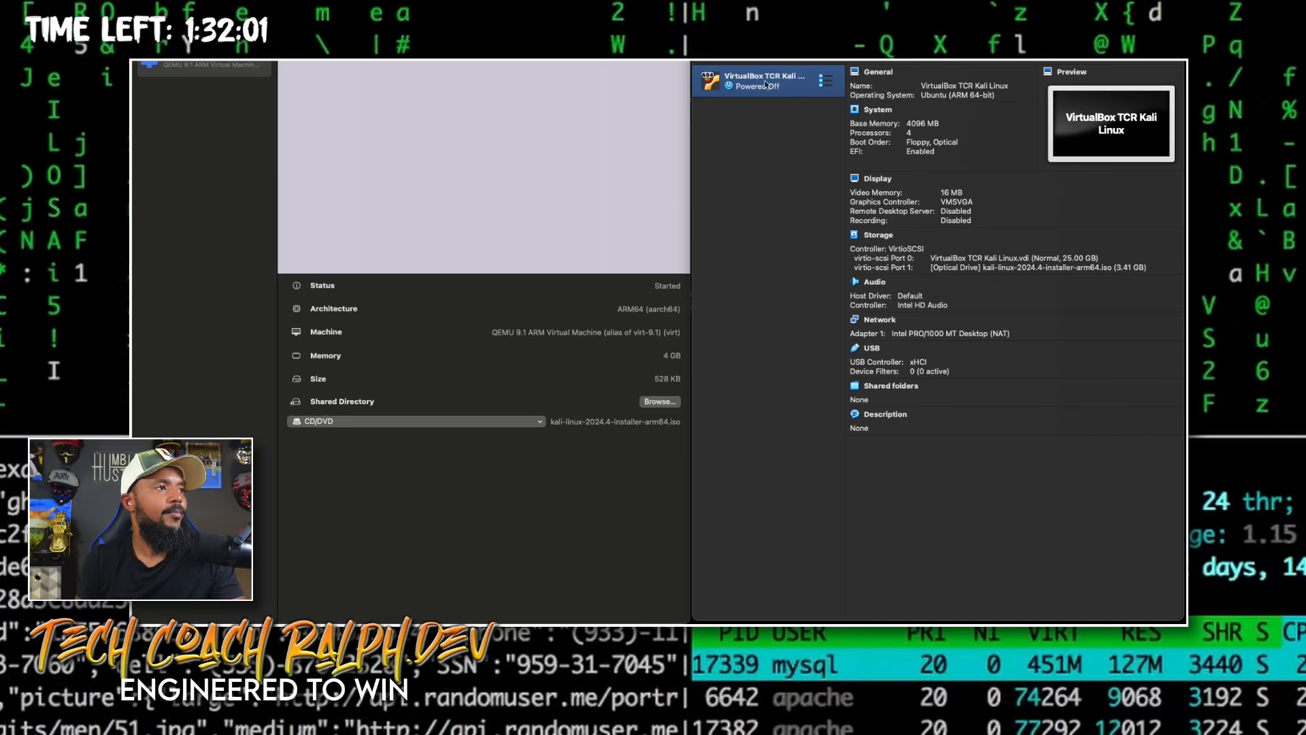
click(1007, 46)
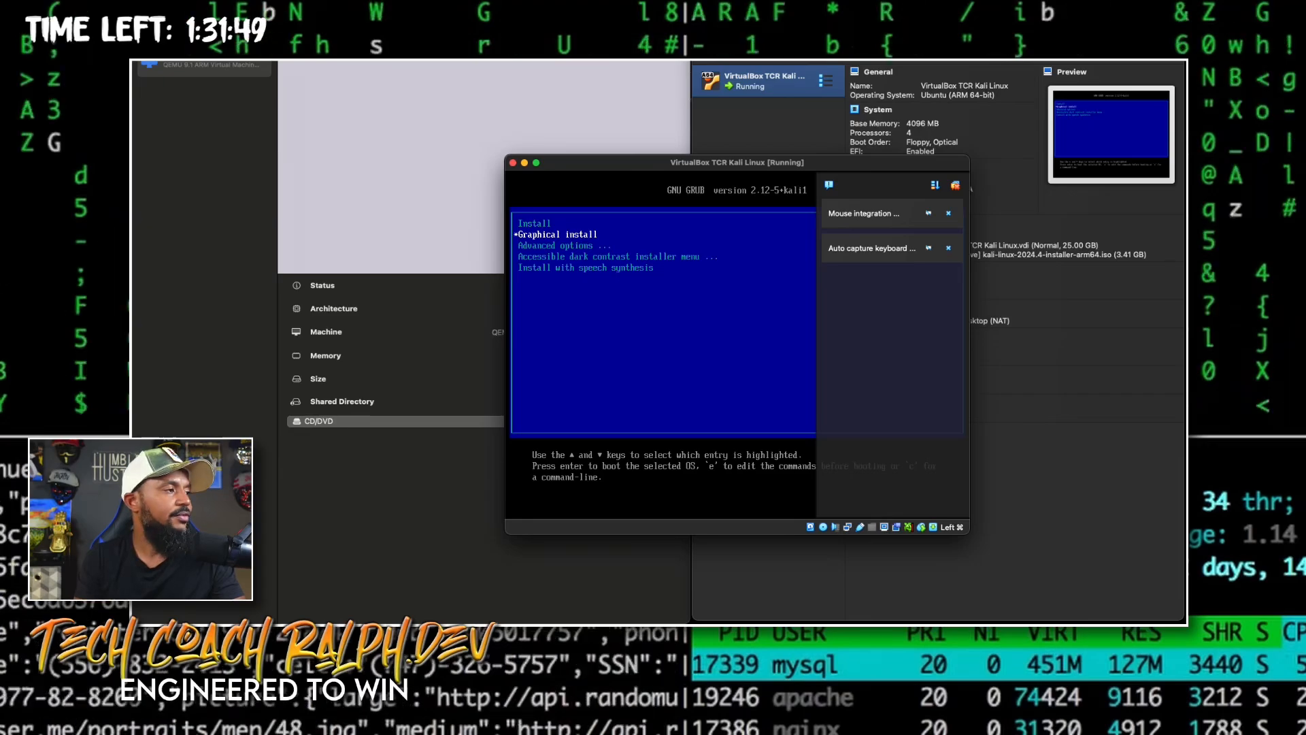
key(Return)
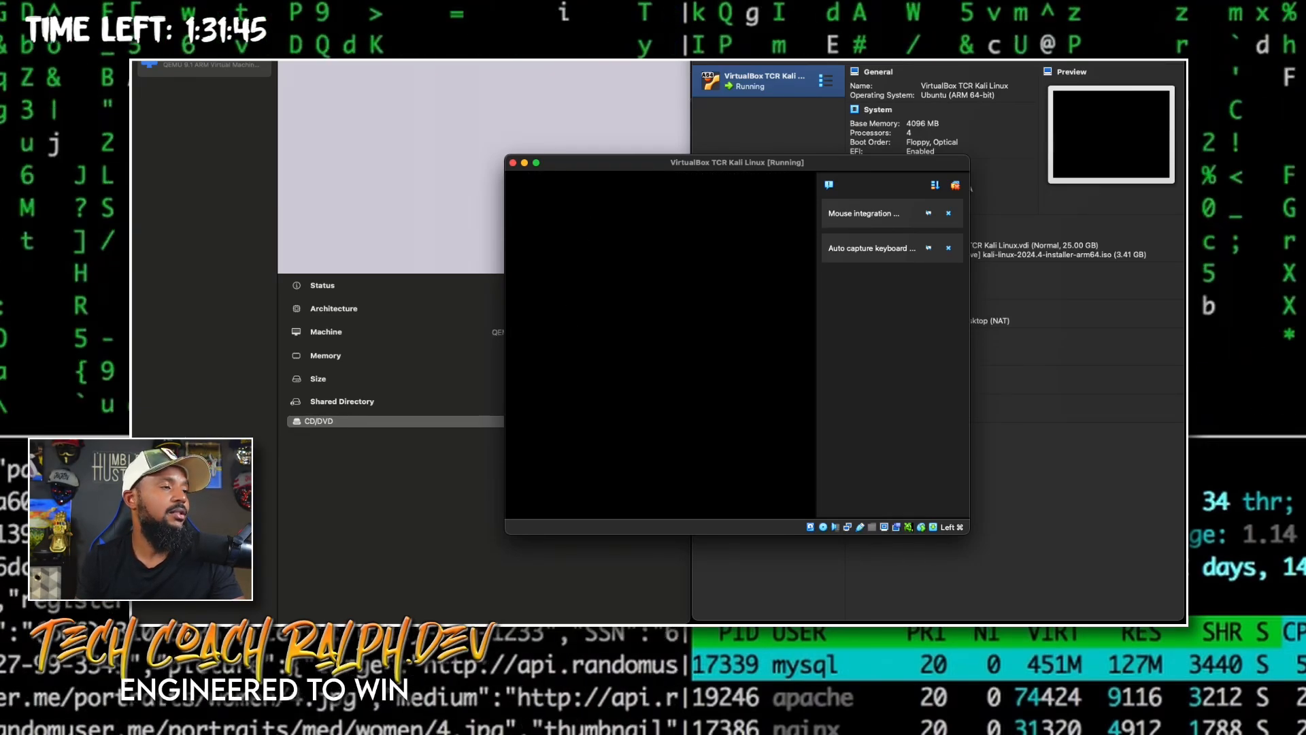
Choose English as the Kali installer language and United States as the location, continuing to the keyboard configuration
drag(651, 168, 865, 69)
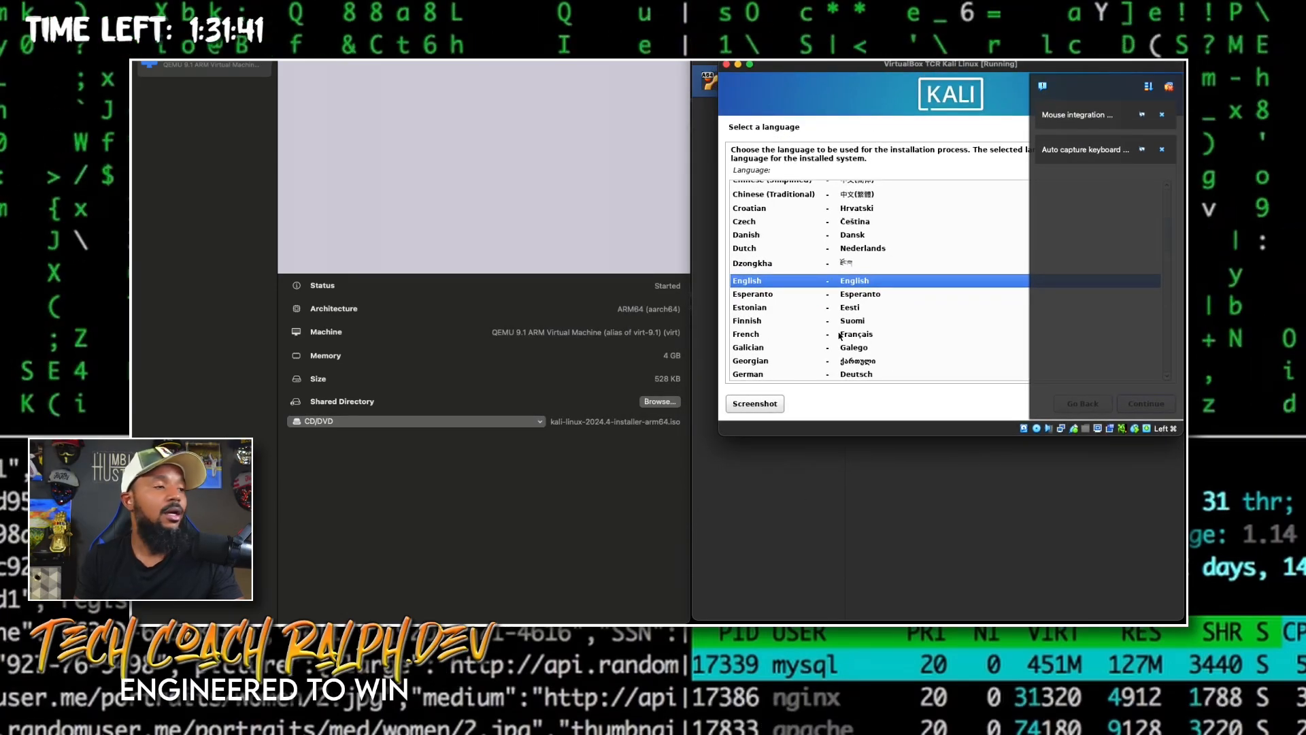
double_click(798, 285)
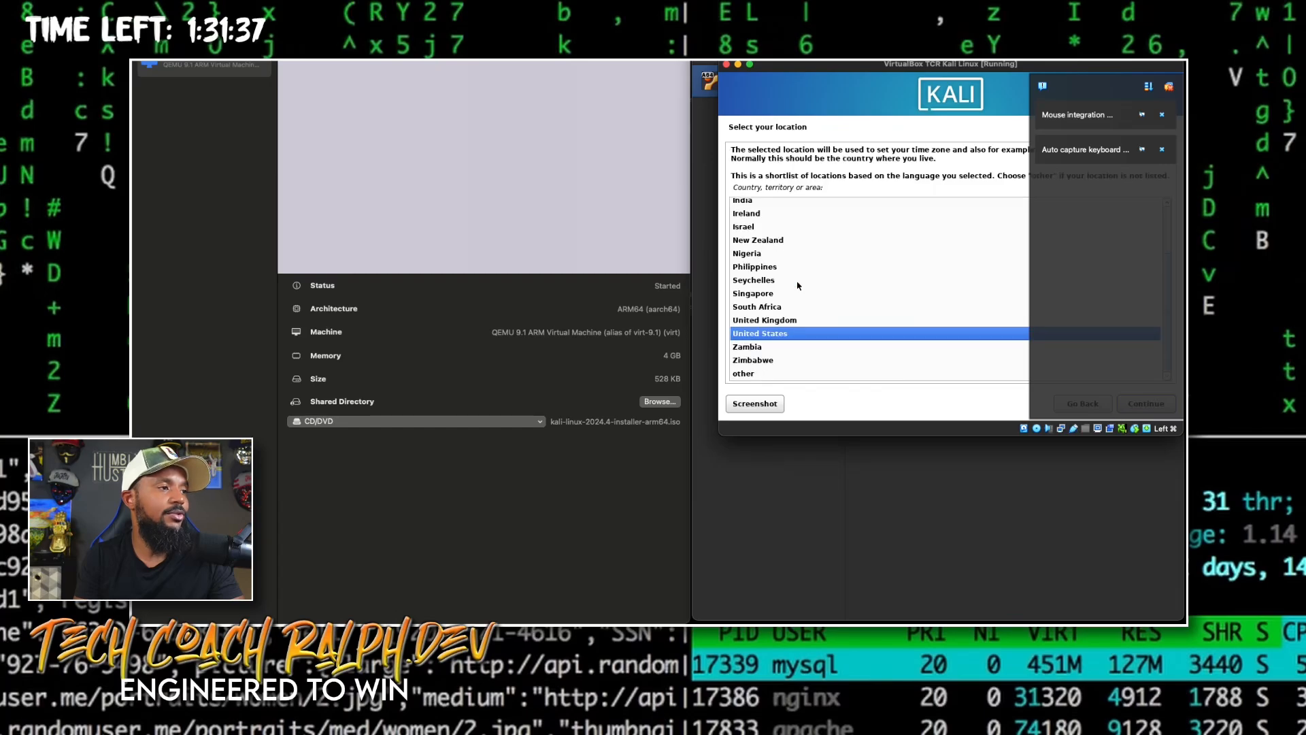
key(Return)
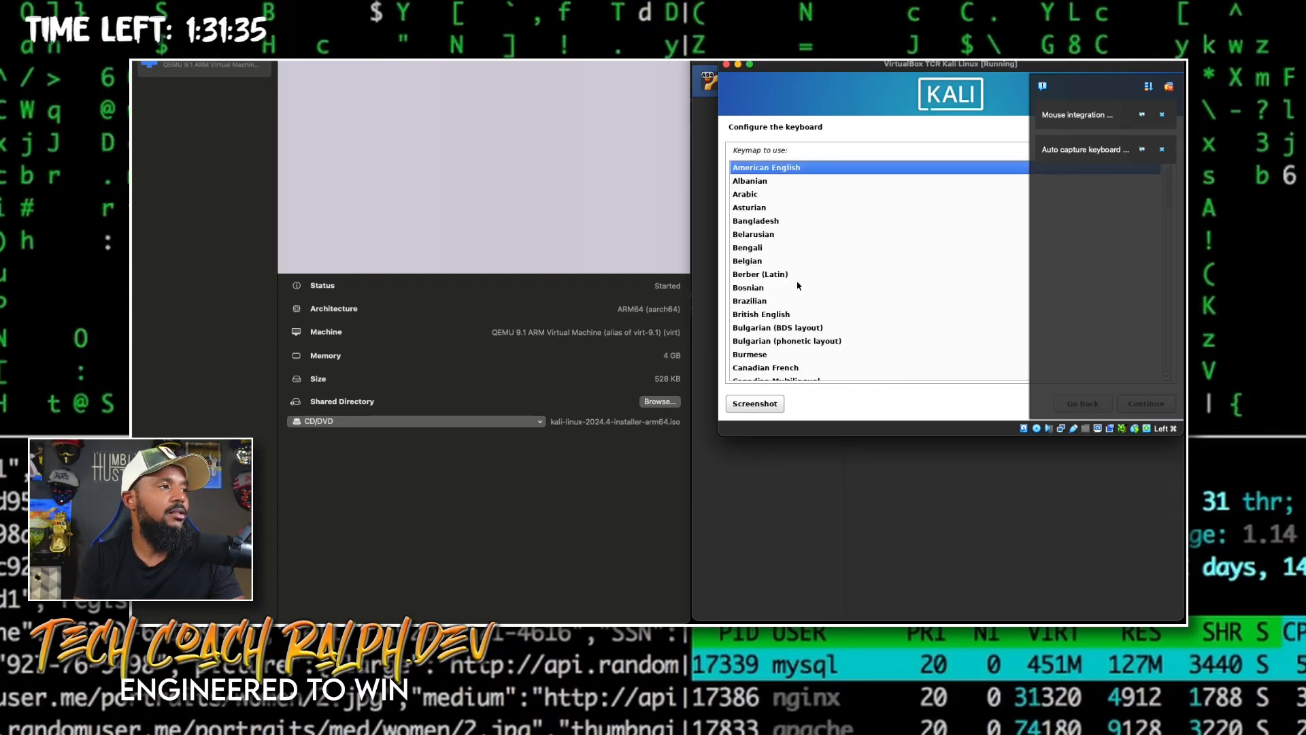